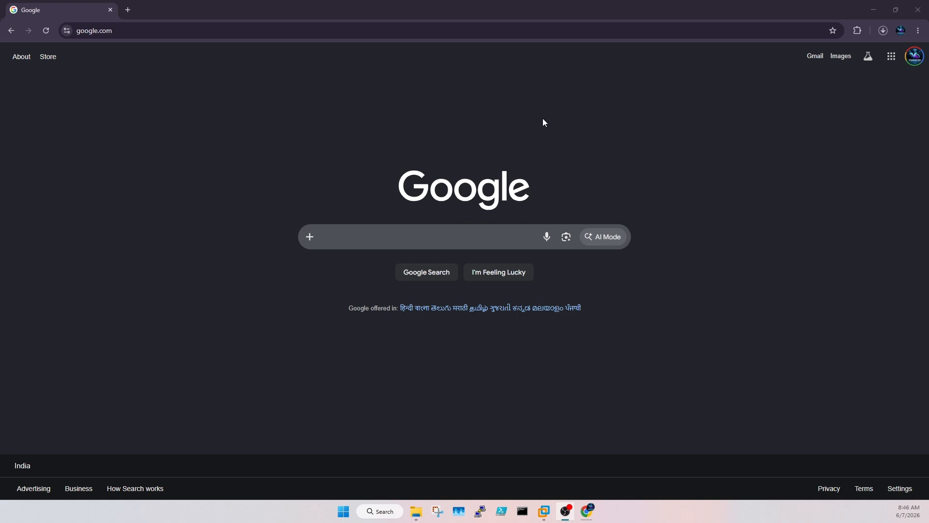
Step: Go to proxmox.com and open its Downloads page
left_click(162, 30)
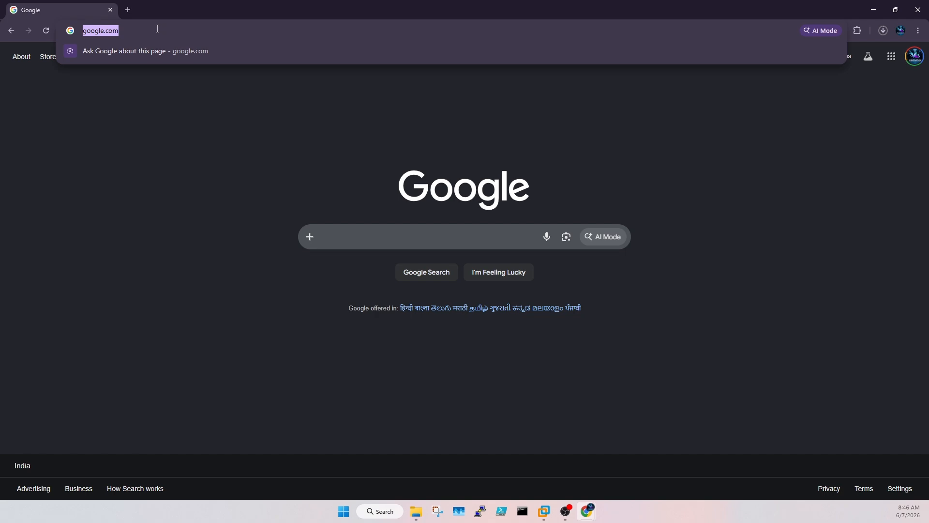
type("proxmox.com")
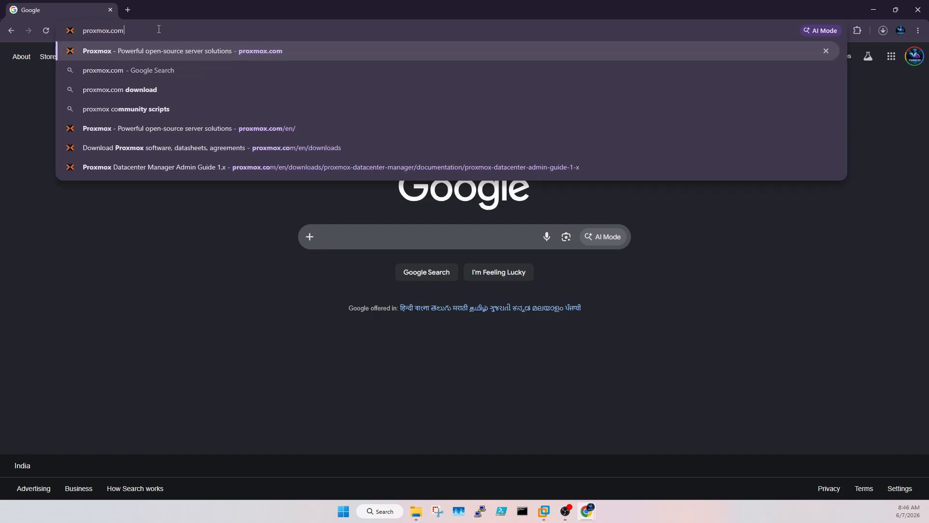
key("Return")
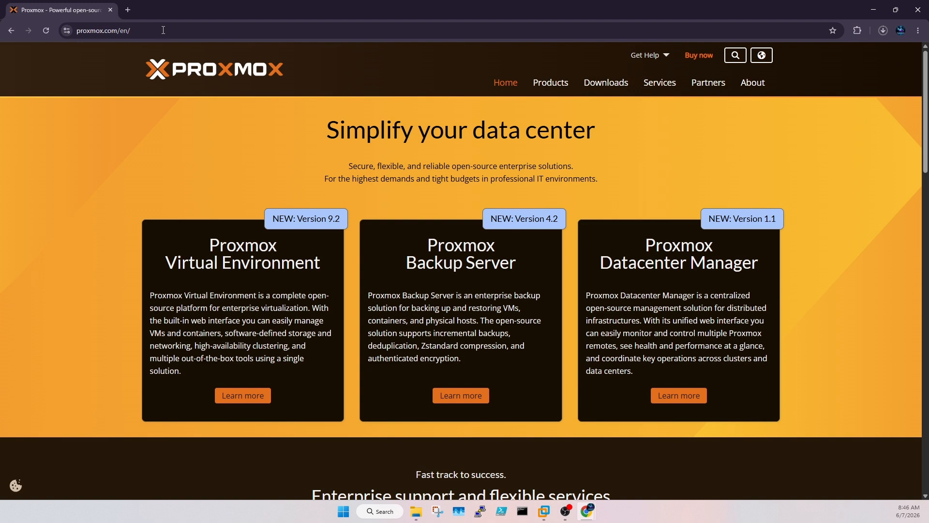
left_click(619, 84)
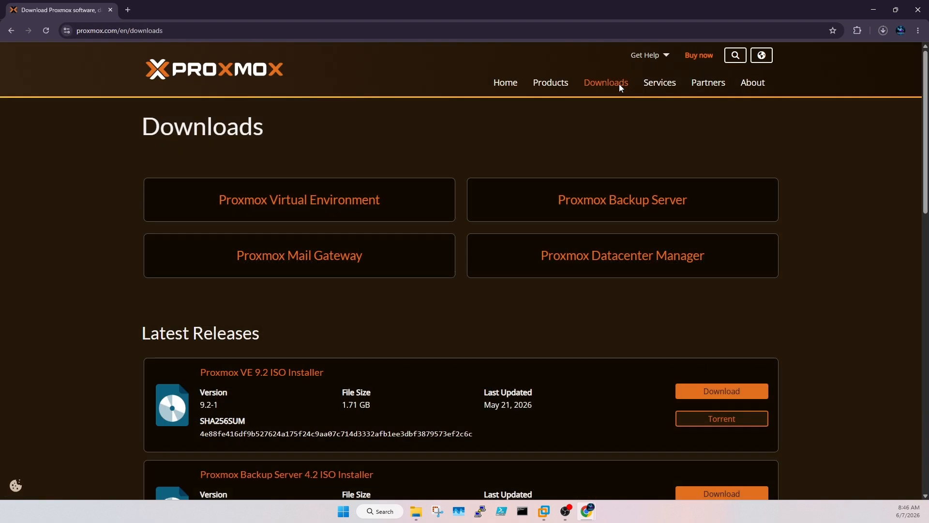
scroll(541, 331, "down", 2)
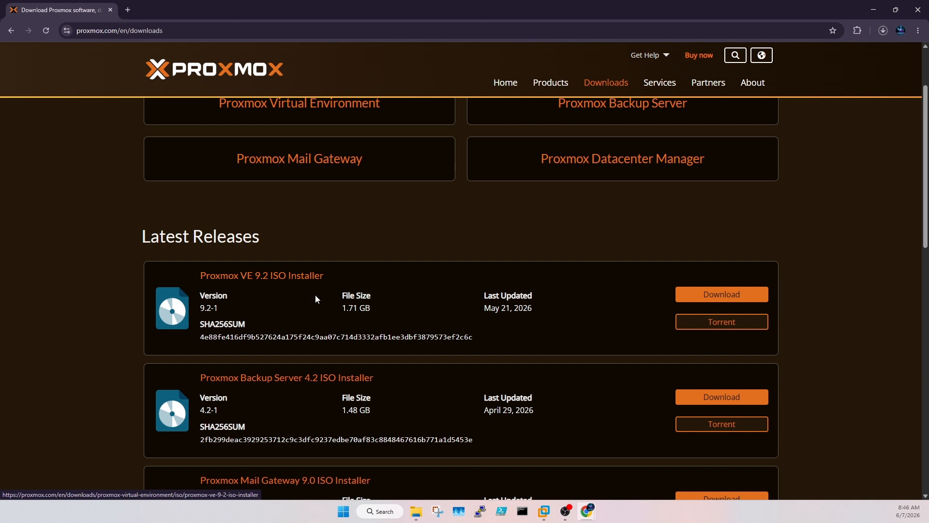
Step: Start downloading the Proxmox VE 9.2 ISO Installer, then pause the download
left_click(714, 297)
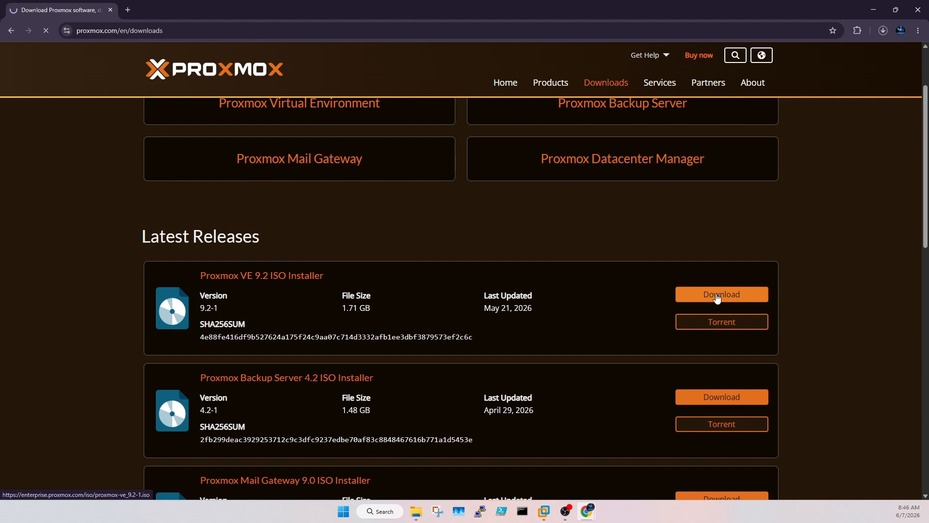
left_click(888, 31)
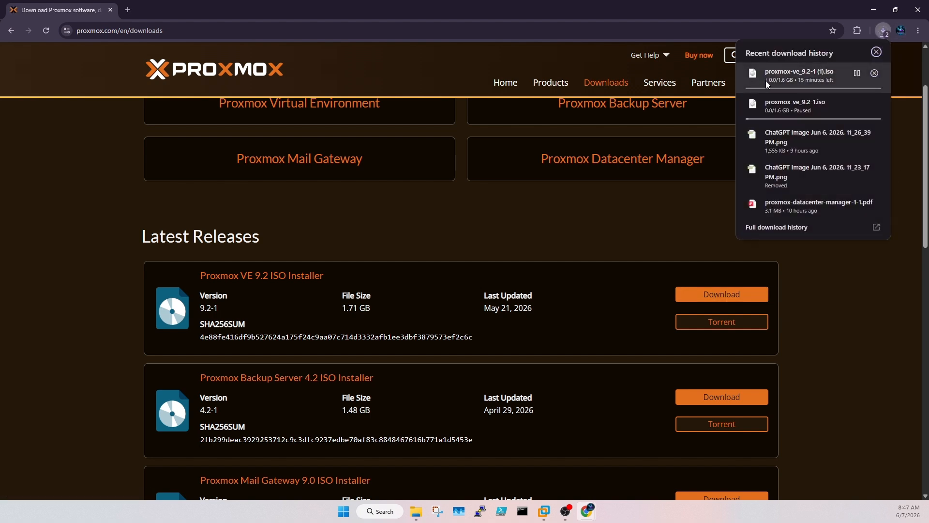
left_click(857, 73)
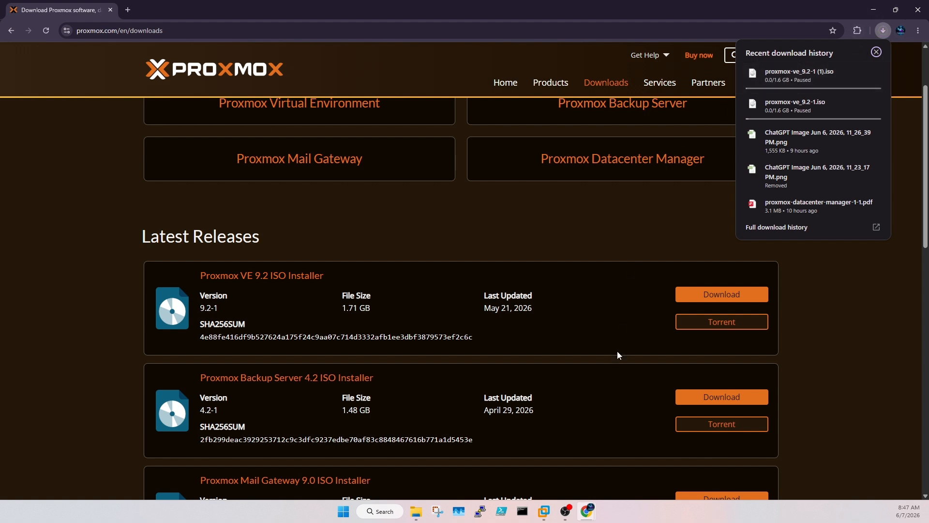
left_click(417, 511)
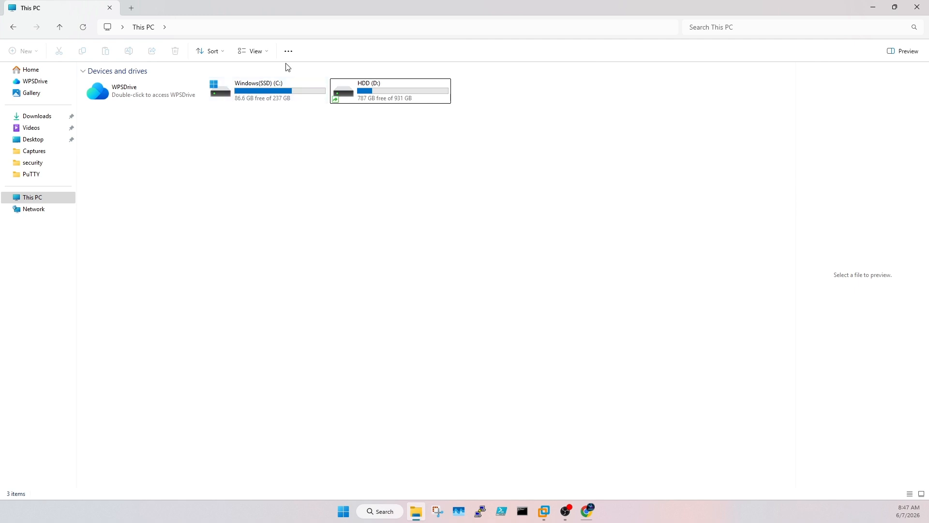
Step: Locate proxmox-ve_9.1-1.iso in HDD (D:)\ISO in File Explorer, then minimize the window
double_click(375, 89)
double_click(159, 95)
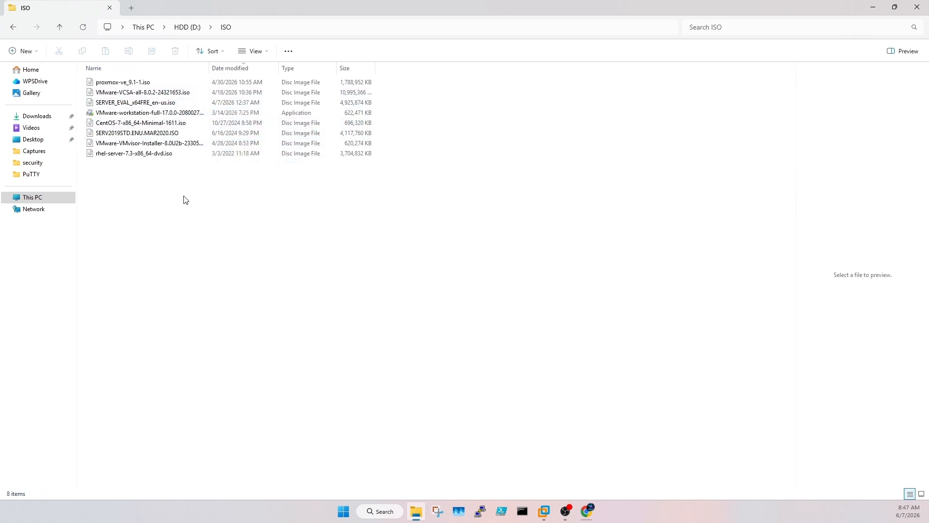
left_click(150, 85)
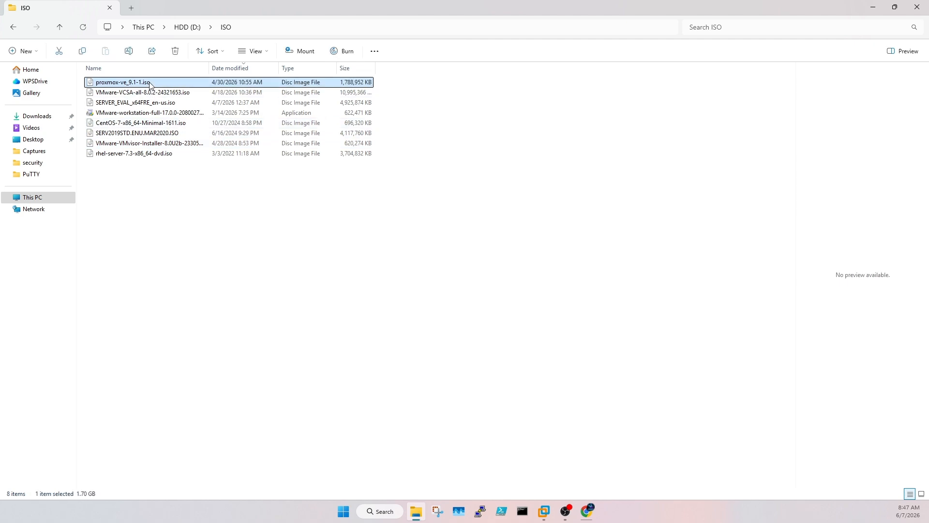
left_click(873, 7)
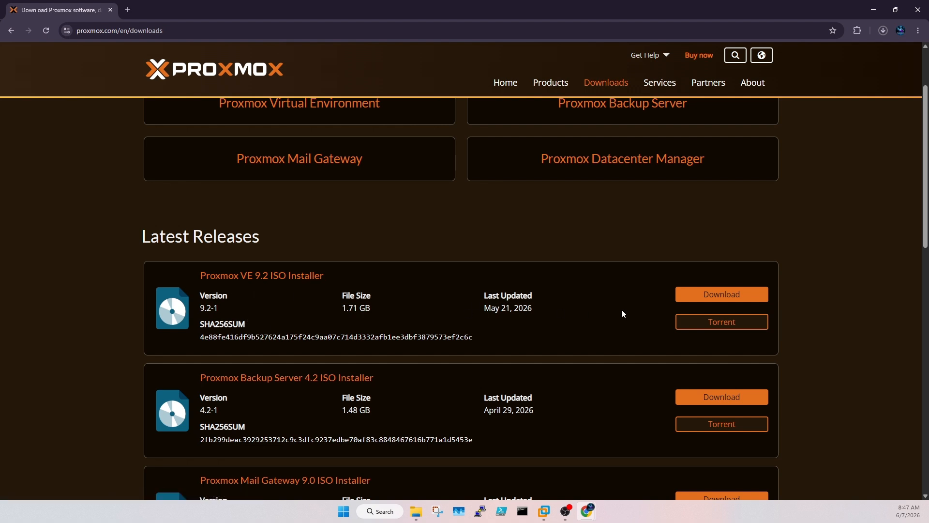
Step: Minimize Chrome to reveal the WinDC01 summary in VMware Workstation
left_click(872, 10)
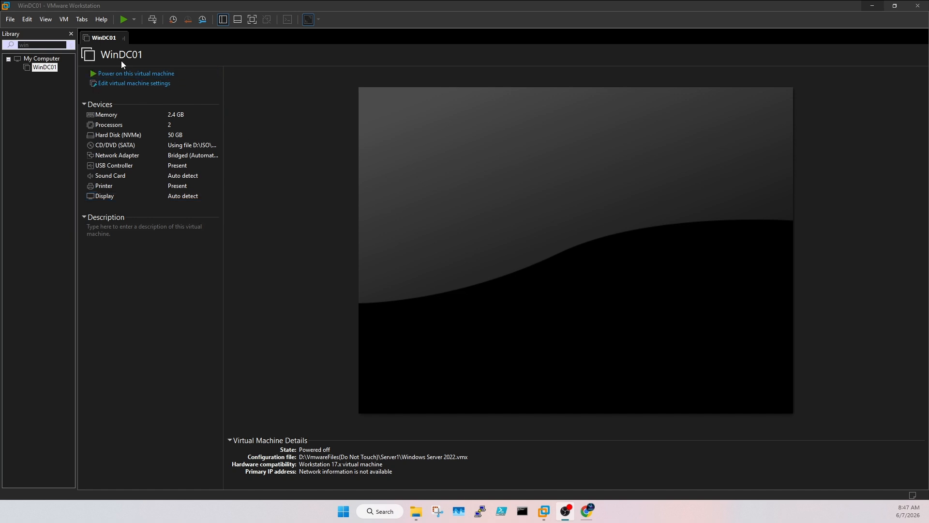
Step: Power on the WinDC01 virtual machine from its summary page
left_click(96, 75)
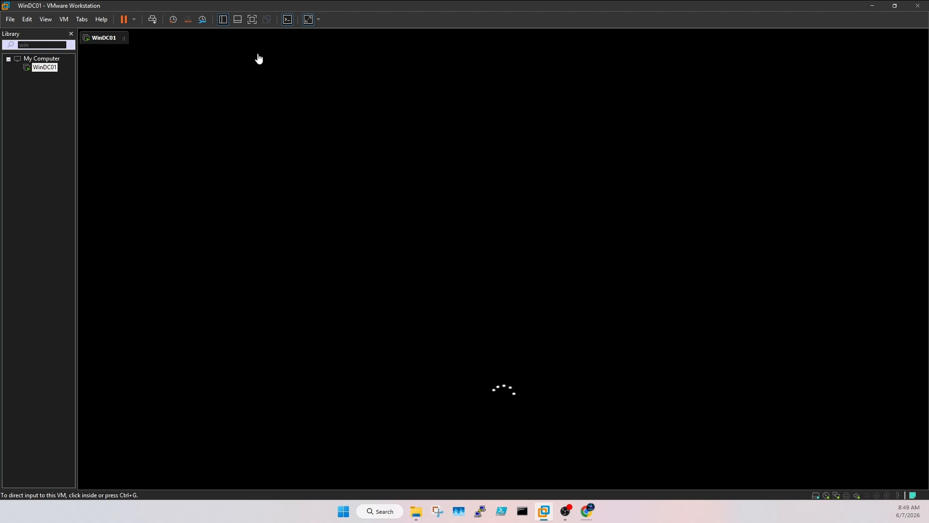
Step: Confirm WinDC01's Network Adapter is bridged, closing the VM Settings dialog without changes
right_click(98, 40)
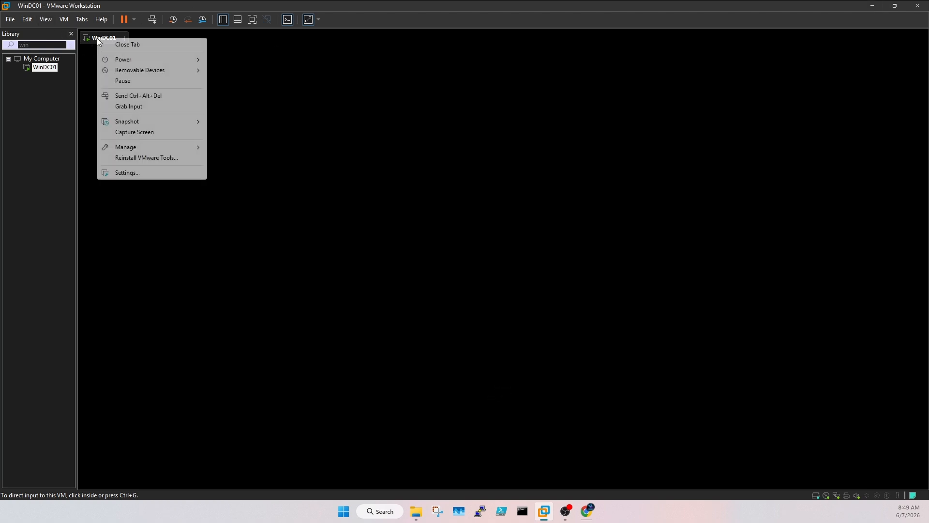
left_click(129, 173)
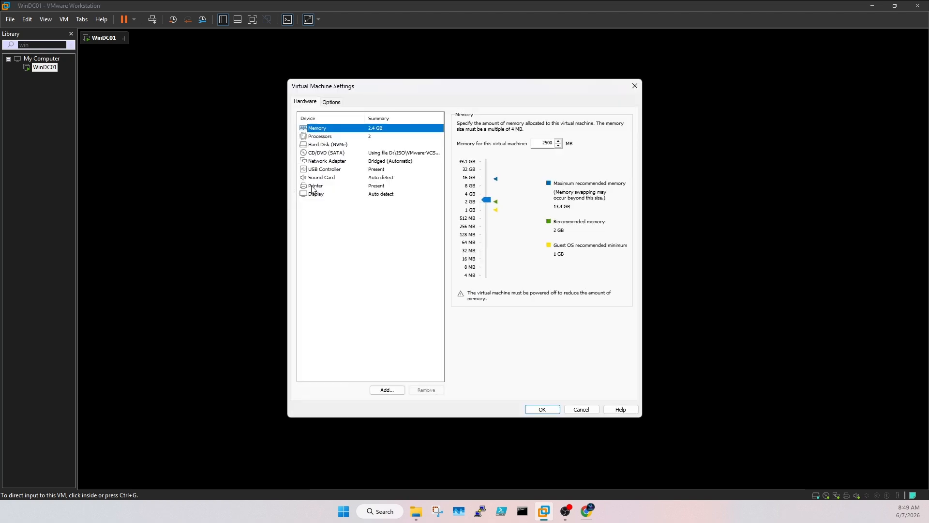
left_click(348, 164)
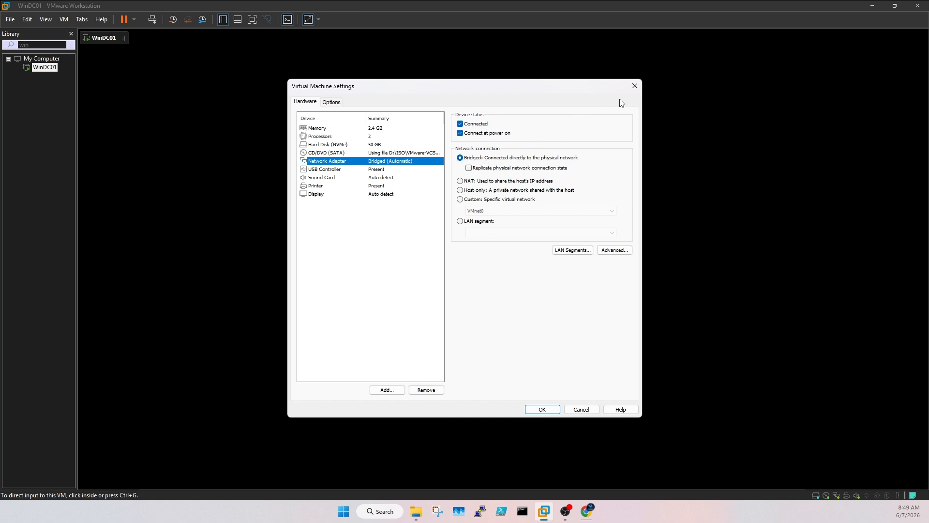
left_click(635, 87)
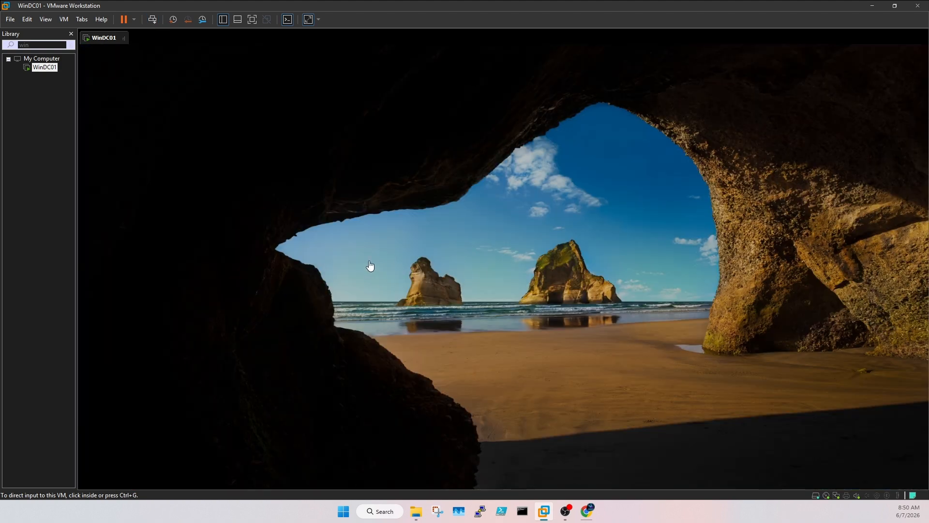
Step: Sign in to WinDC01 with the Administrator password, retrying after an incorrect-password error
left_click(440, 309)
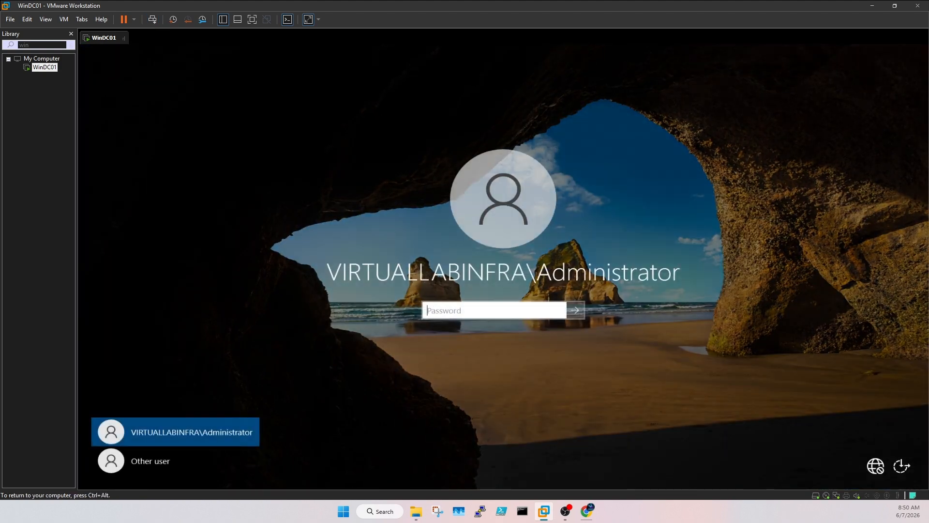
left_click(490, 310)
type("••")
key("ctrl+a")
type("••••••")
key("Return")
key("Return")
type("•••••")
key("Return")
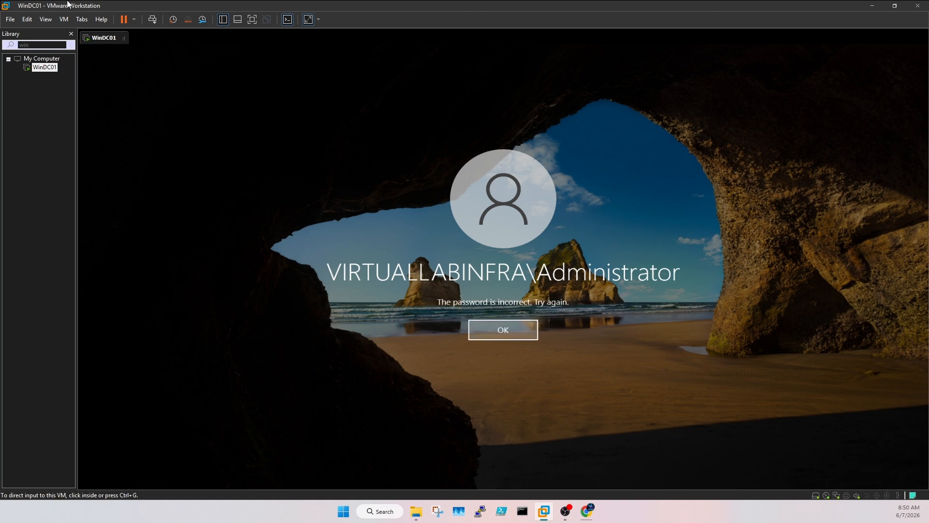
left_click(504, 332)
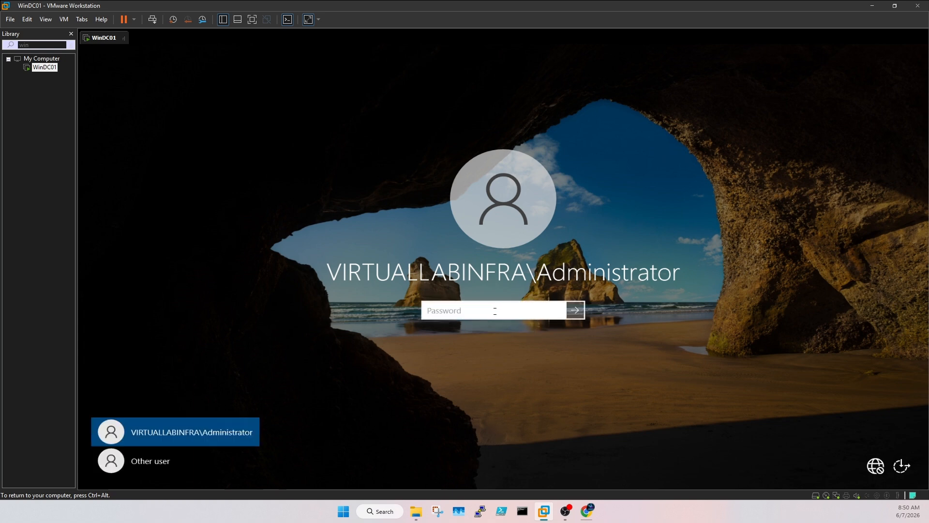
type("•••••")
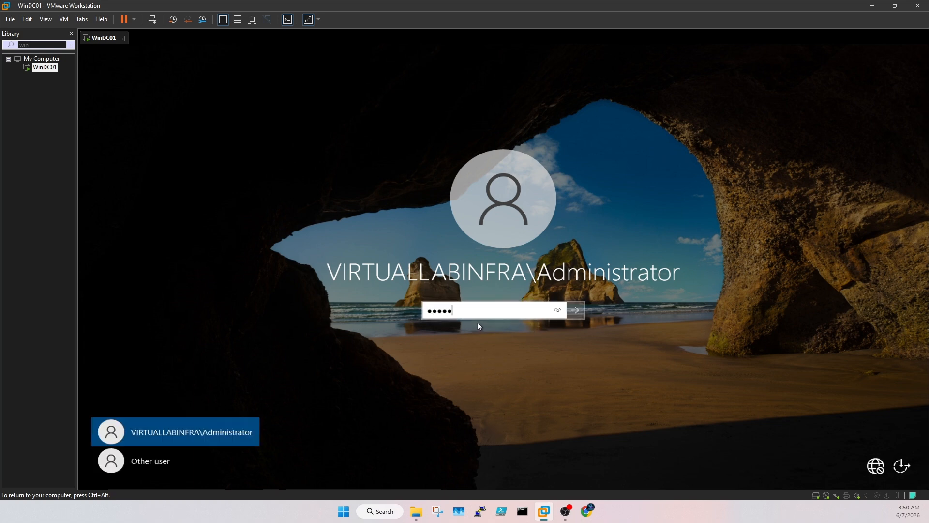
key("Return")
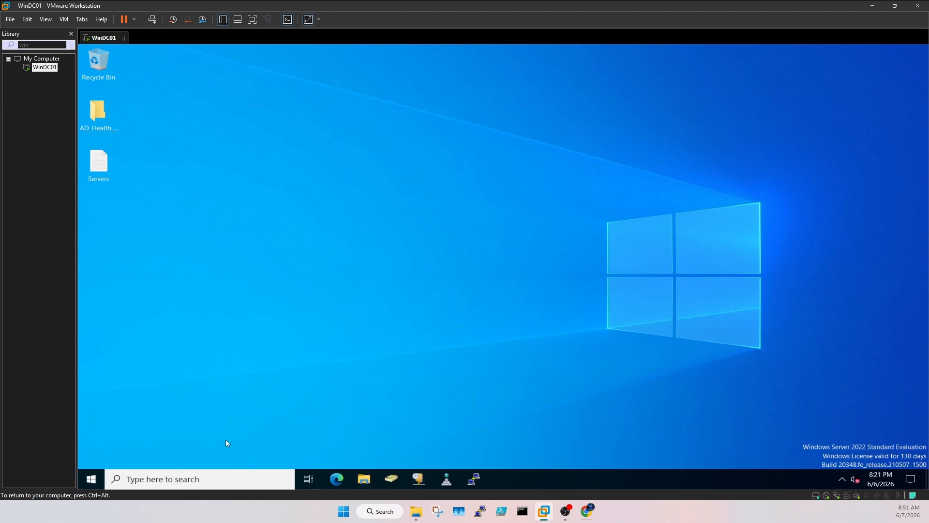
Step: Launch Server Manager, cancel the Shutdown Event Tracker and Admin Center pop-up, and show Local Server
left_click(91, 479)
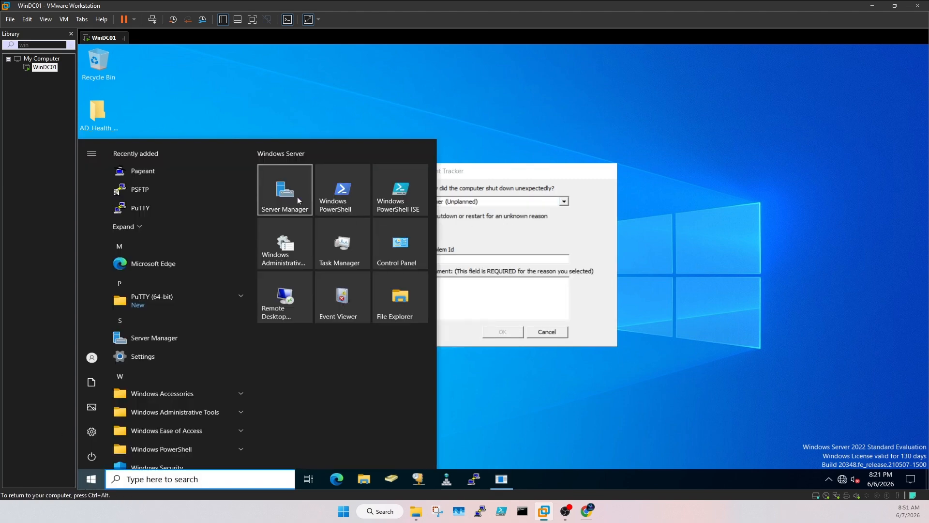
left_click(550, 341)
left_click(546, 332)
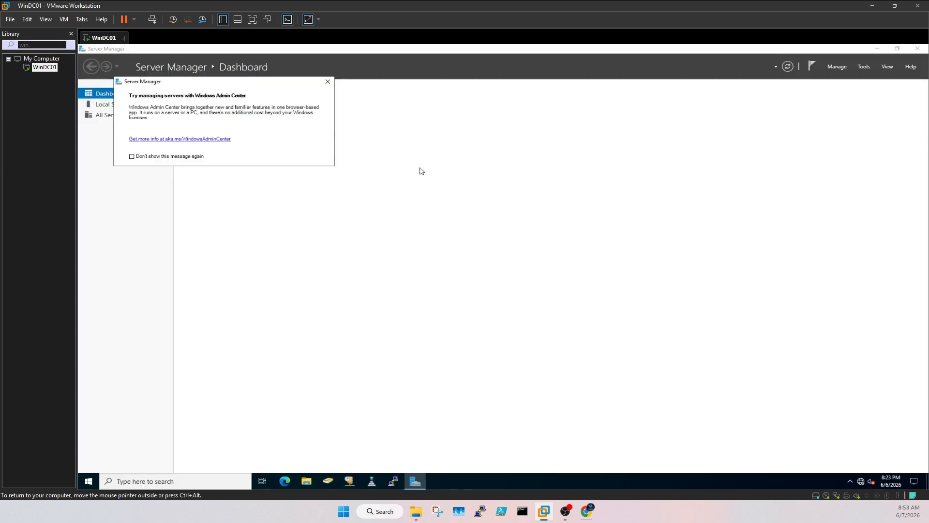
left_click(327, 81)
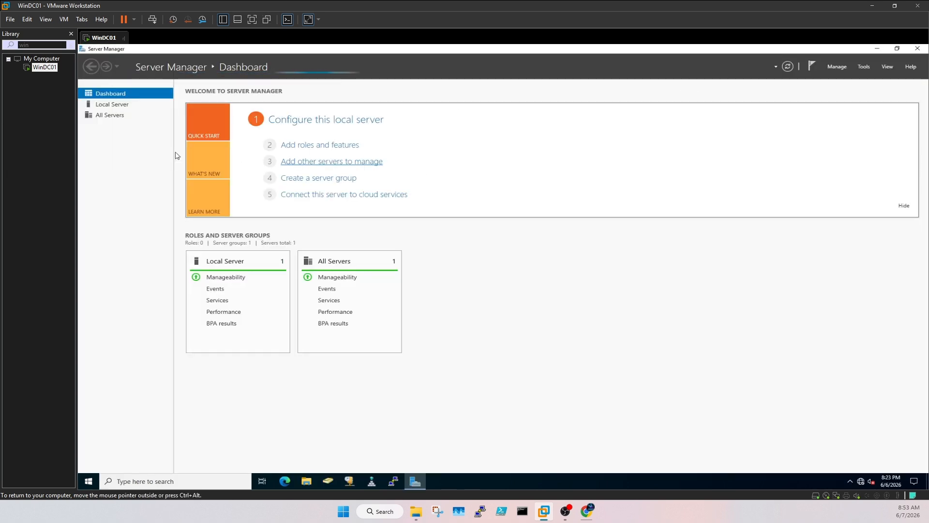
left_click(112, 104)
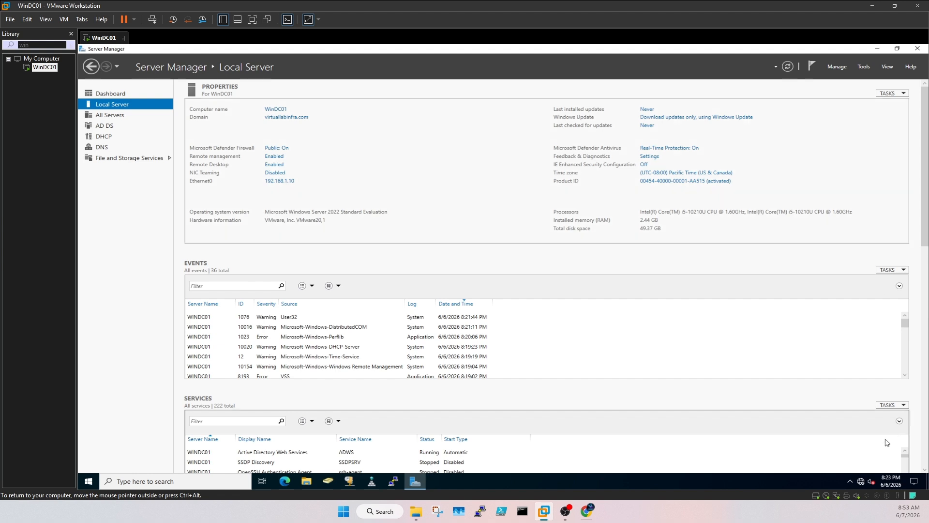
Step: Run ncpa.cpl and open Ethernet0's TCP/IPv4 properties showing IP 192.168.1.10 and DNS 127.0.0.1
right_click(89, 480)
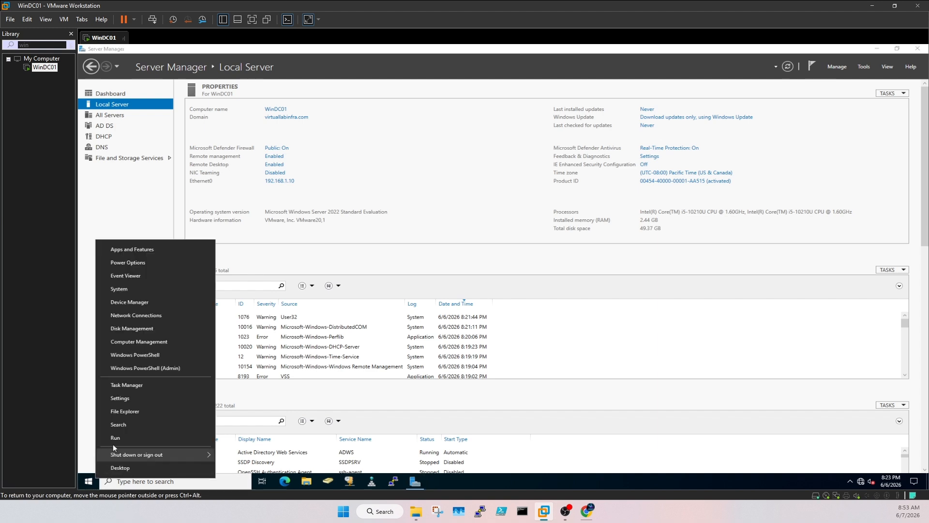
left_click(114, 438)
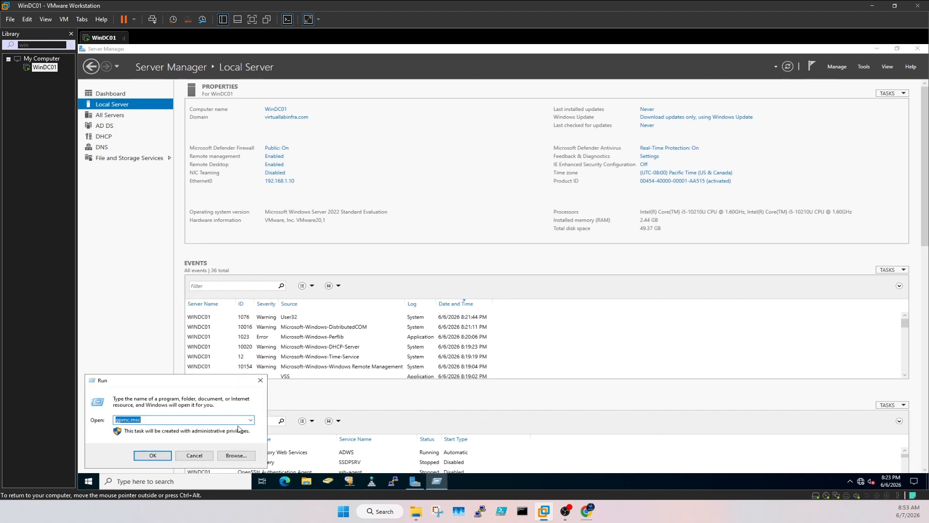
type("ncpa.cpl")
key("Return")
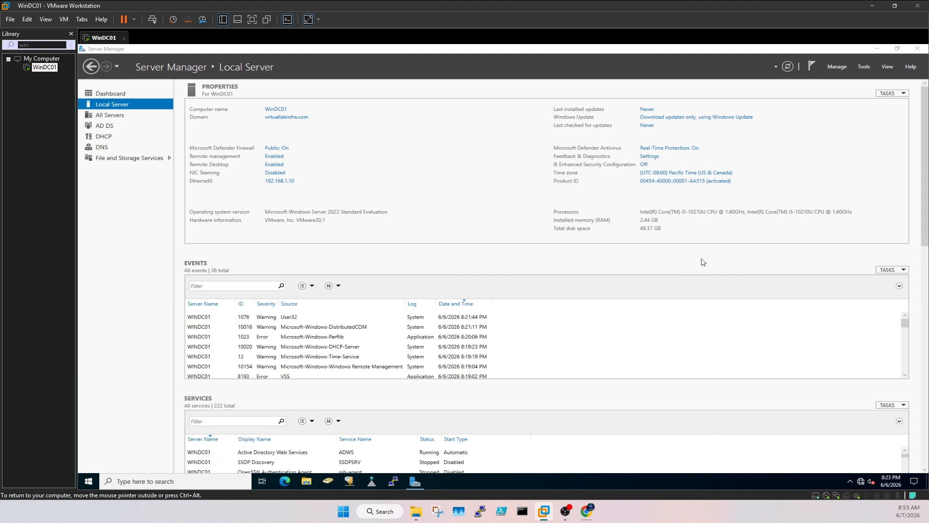
left_click(334, 188)
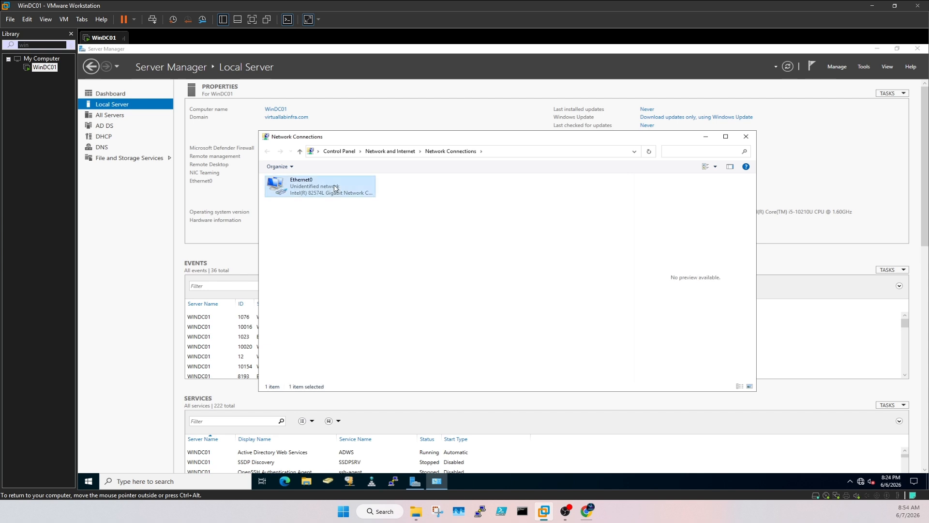
right_click(335, 187)
left_click(361, 264)
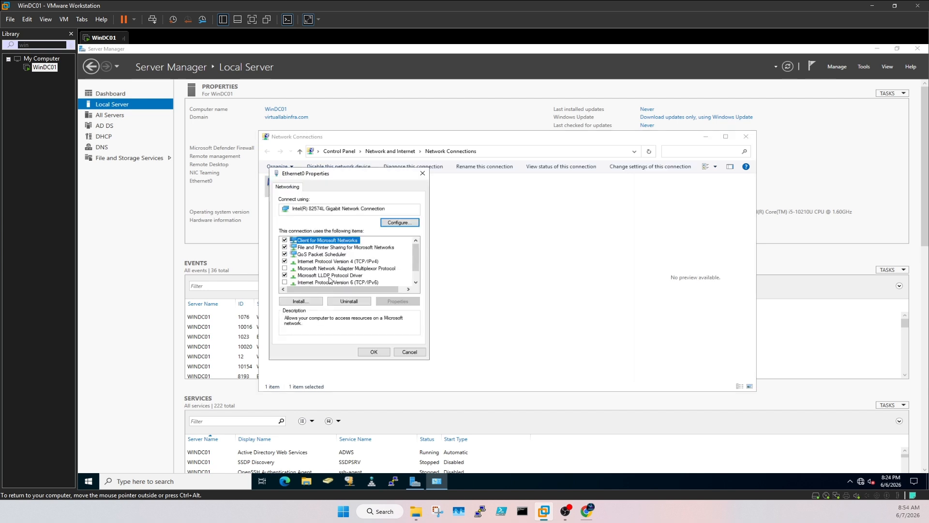
double_click(334, 262)
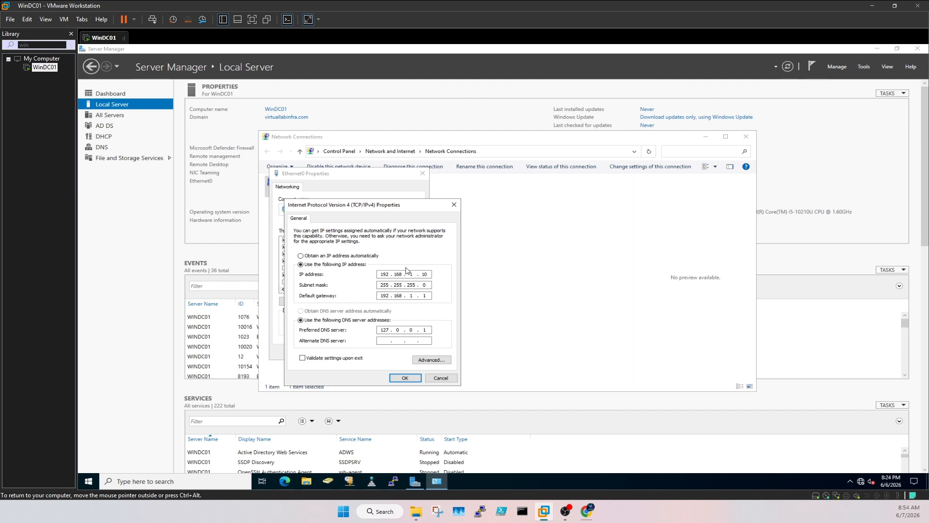
Step: Edit the preferred DNS server octets for Ethernet0 and save both the IPv4 and connection dialogs
double_click(382, 330)
left_click(428, 329)
left_click(411, 378)
left_click(375, 352)
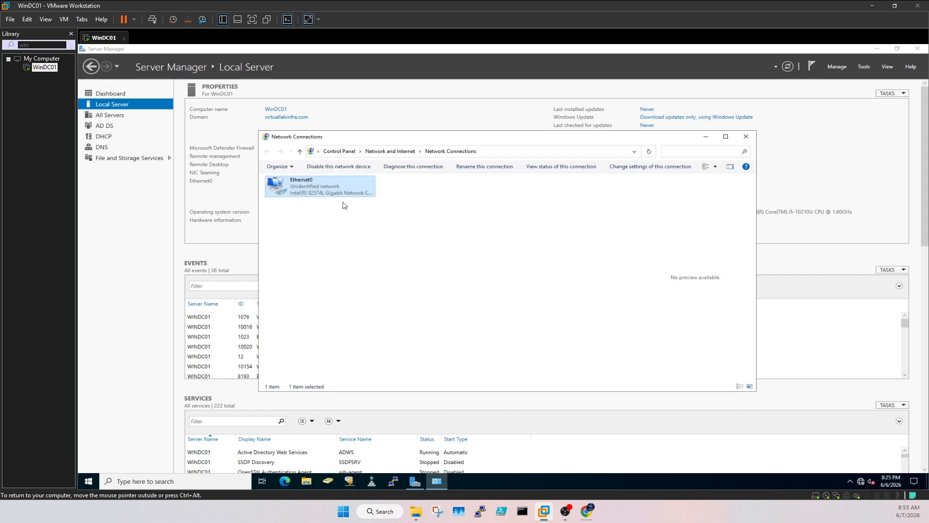
Step: Minimize Network Connections and launch DNS Manager from the taskbar
left_click(705, 136)
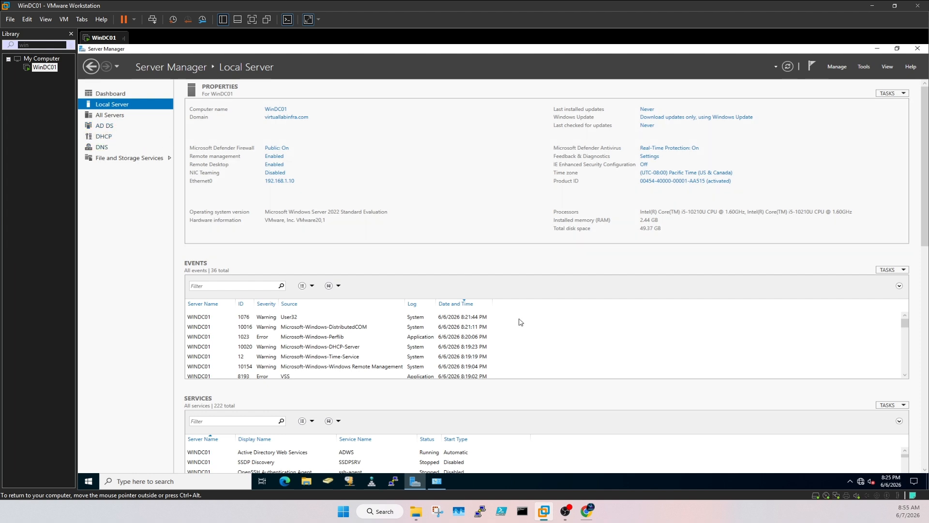
left_click(327, 481)
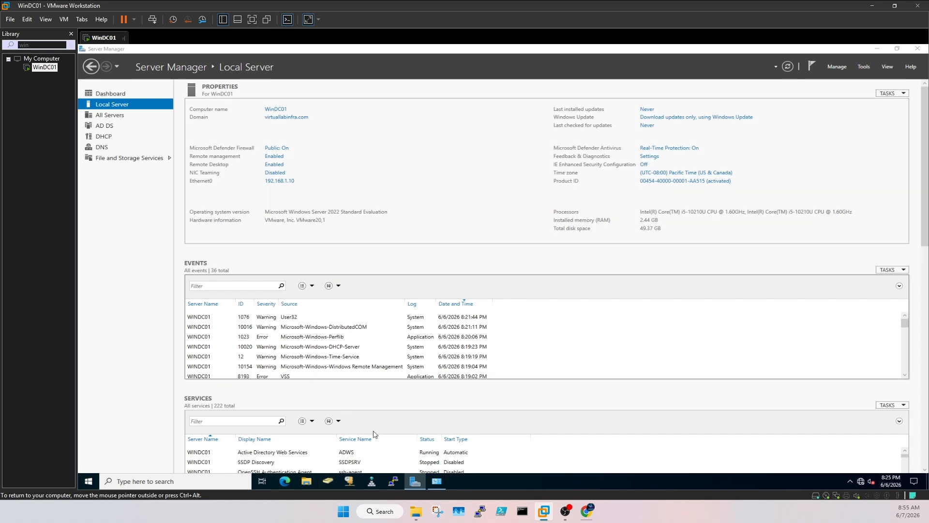
left_click(355, 482)
left_click(376, 483)
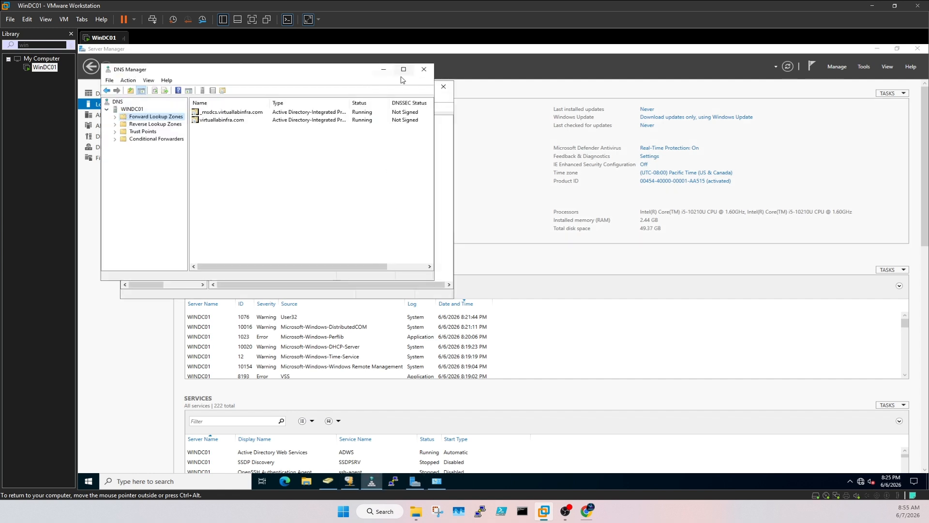
Step: Maximize DNS Manager, review the virtuallabinfra.com host records, then bring up the DHCP console
left_click(410, 68)
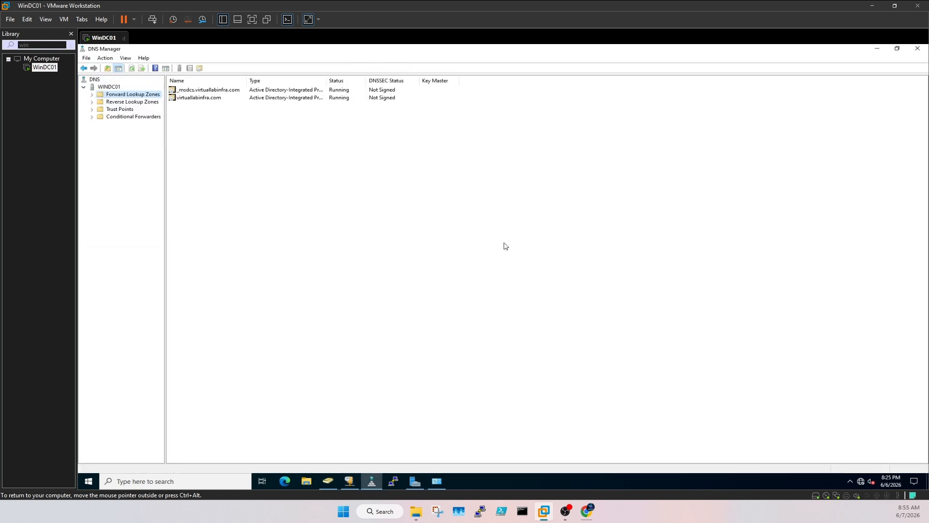
double_click(95, 103)
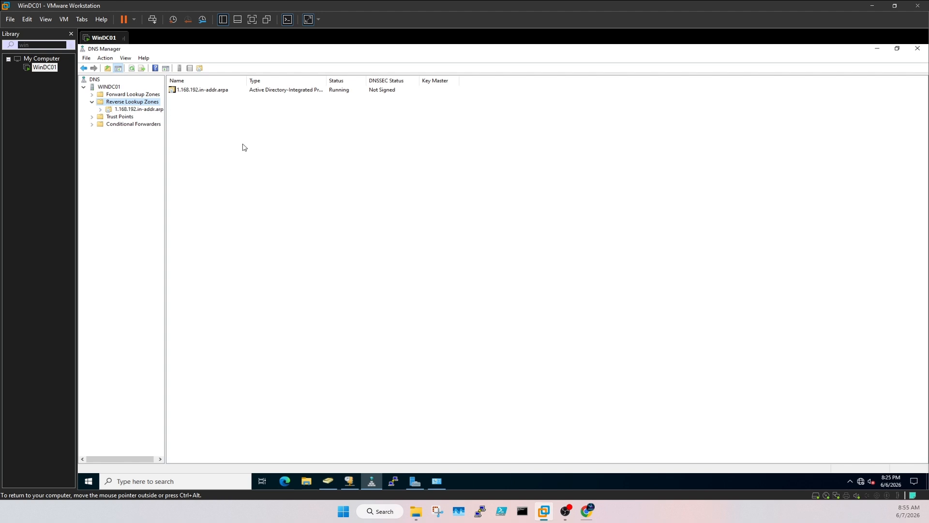
left_click(92, 95)
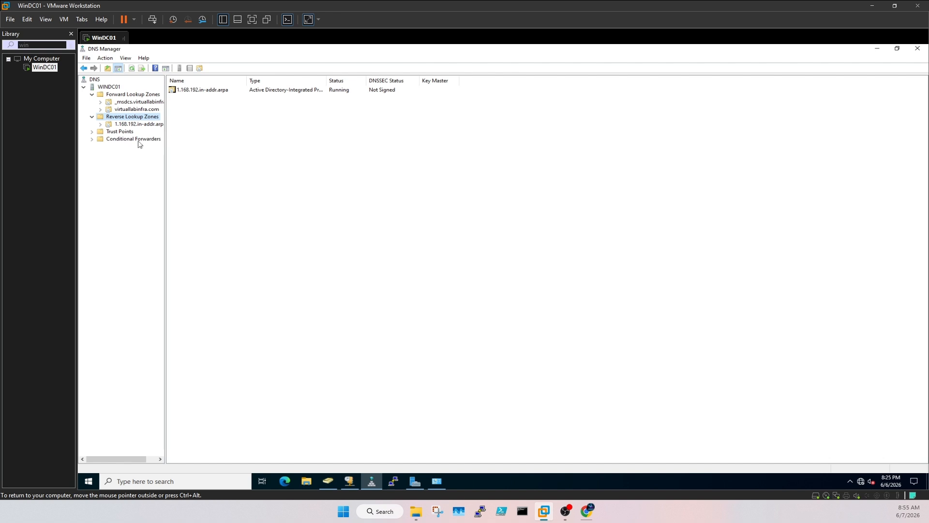
double_click(108, 111)
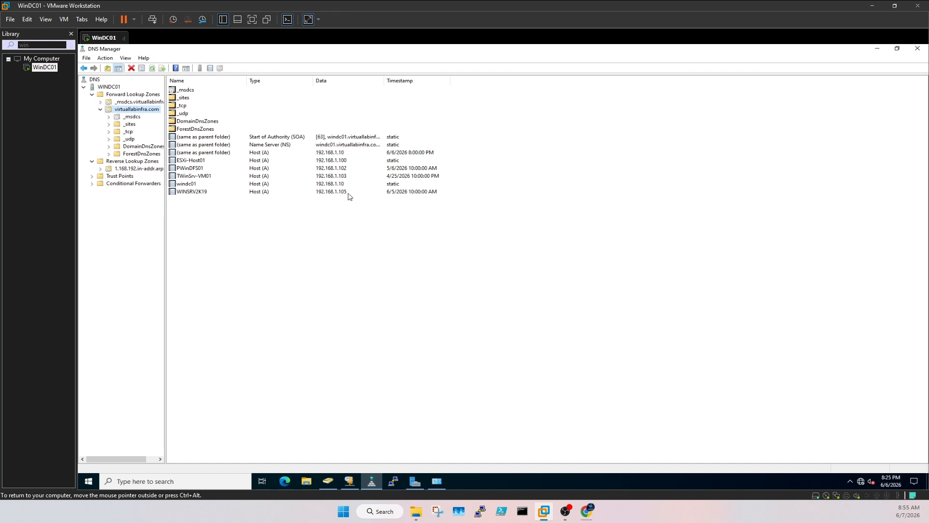
left_click(100, 110)
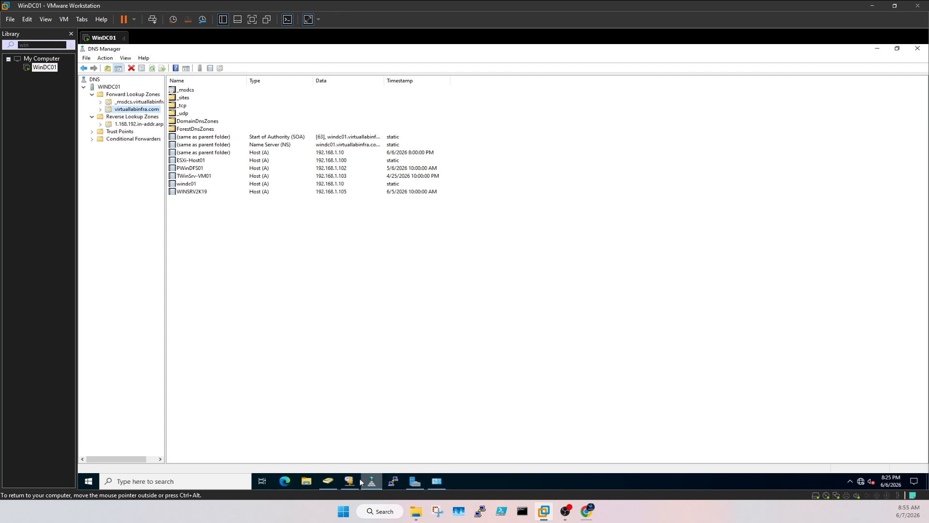
left_click(350, 480)
Step: Maximize the DHCP console and expand windc01 > IPv4 > Prod-Scope in the tree
left_click(338, 78)
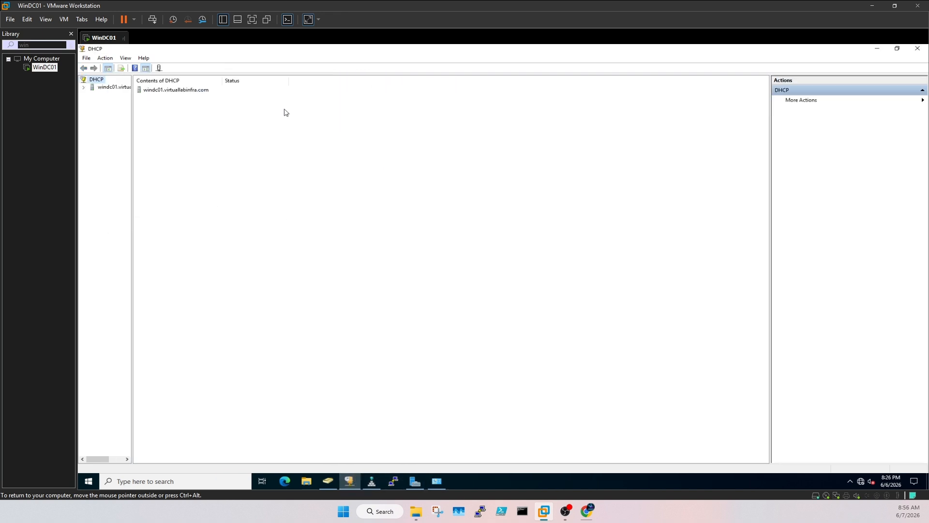
left_click(84, 88)
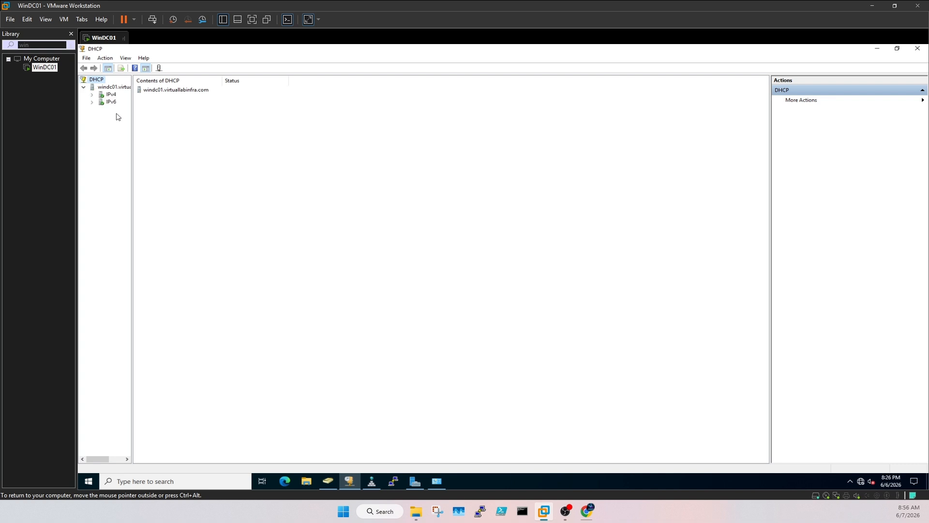
left_click(93, 95)
left_click_drag(132, 90, 220, 112)
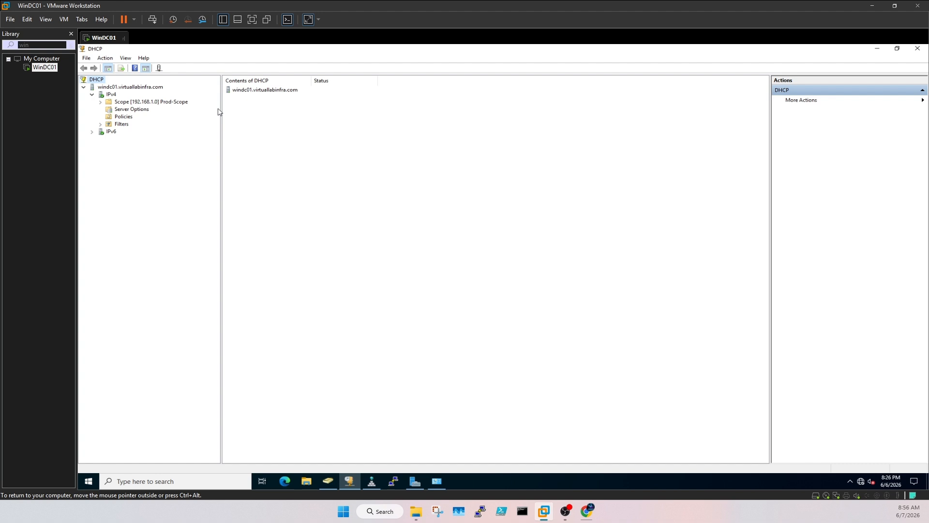
left_click_drag(222, 105, 201, 105)
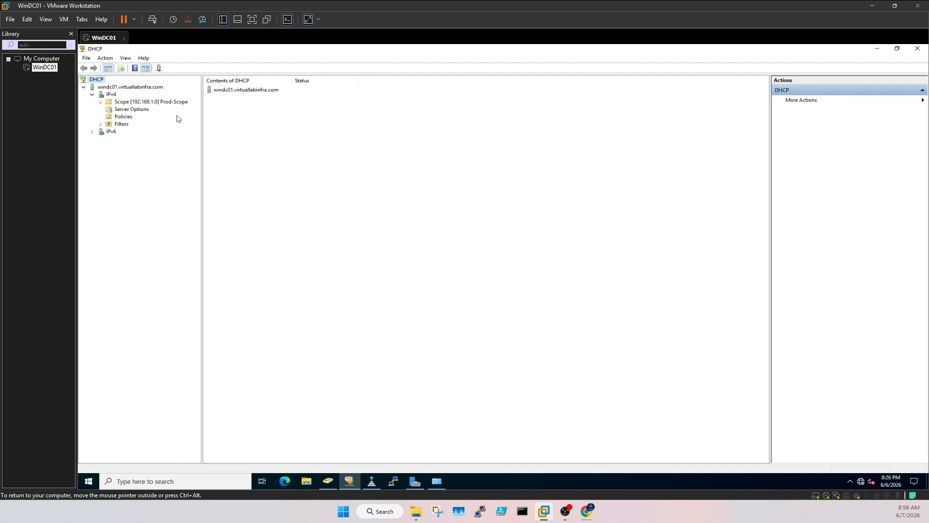
left_click(100, 102)
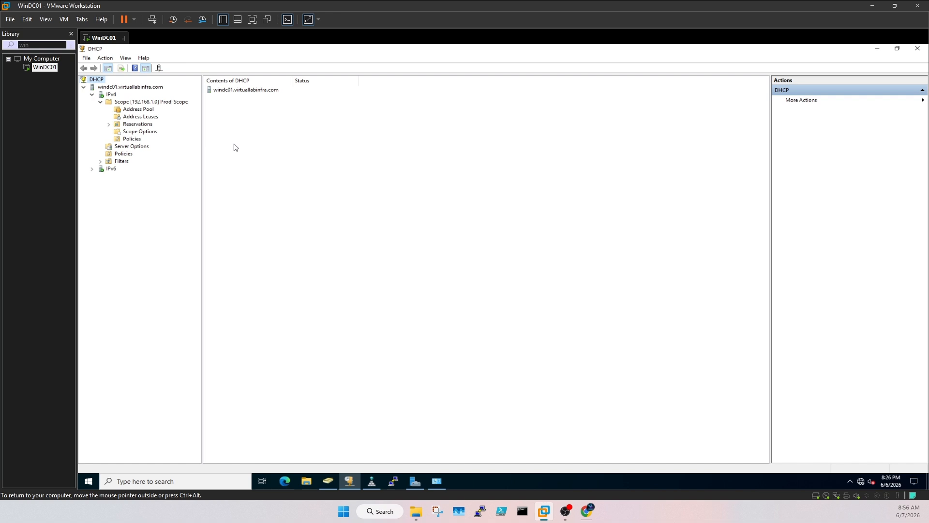
Step: Delete the 192.168.1.101 lease and display the 192.168.1.100–192.168.1.150 address pool
left_click(136, 119)
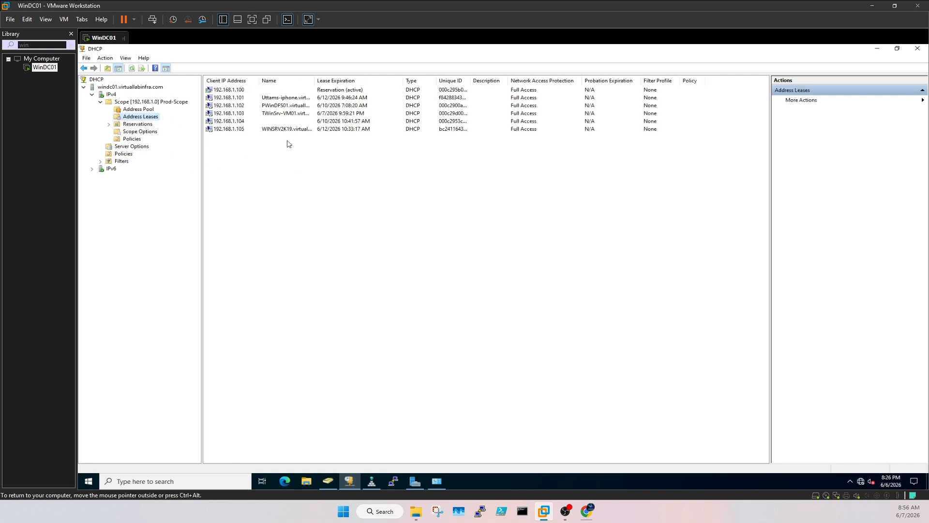
left_click(272, 98)
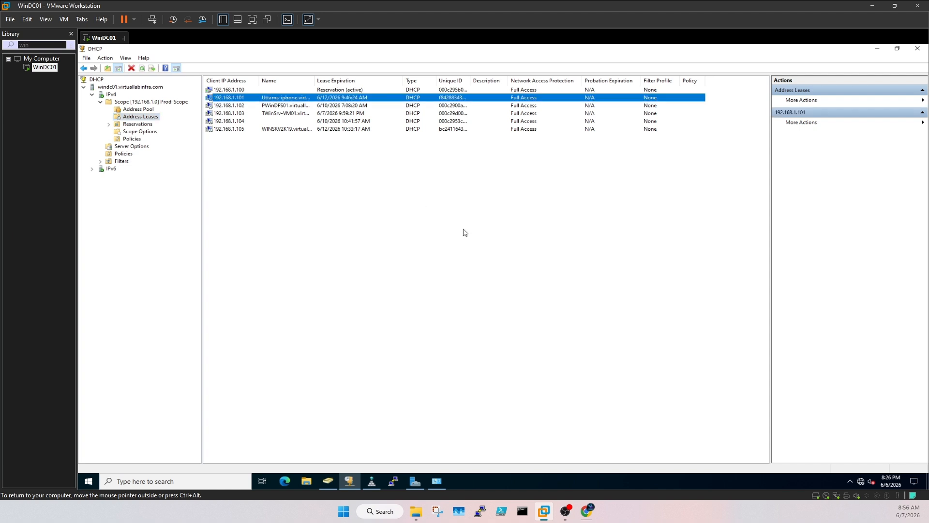
key("Delete")
key("Return")
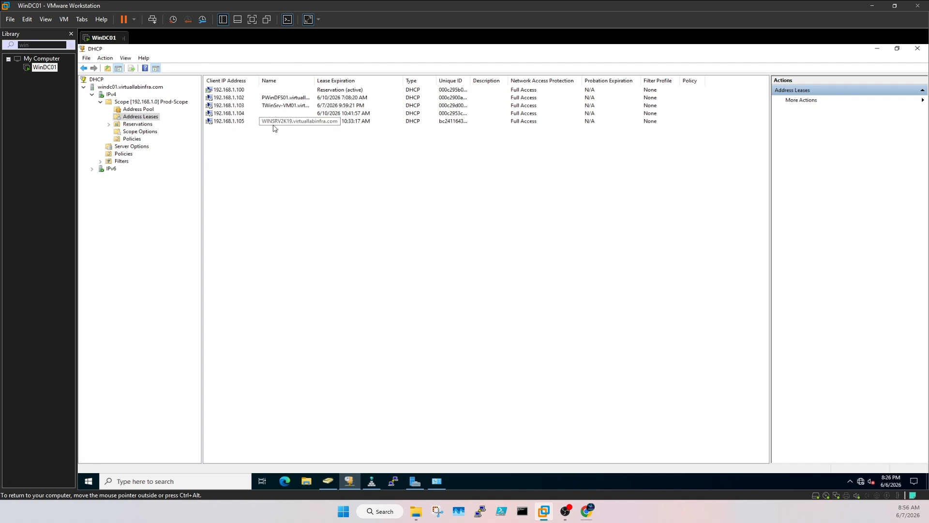
left_click(139, 109)
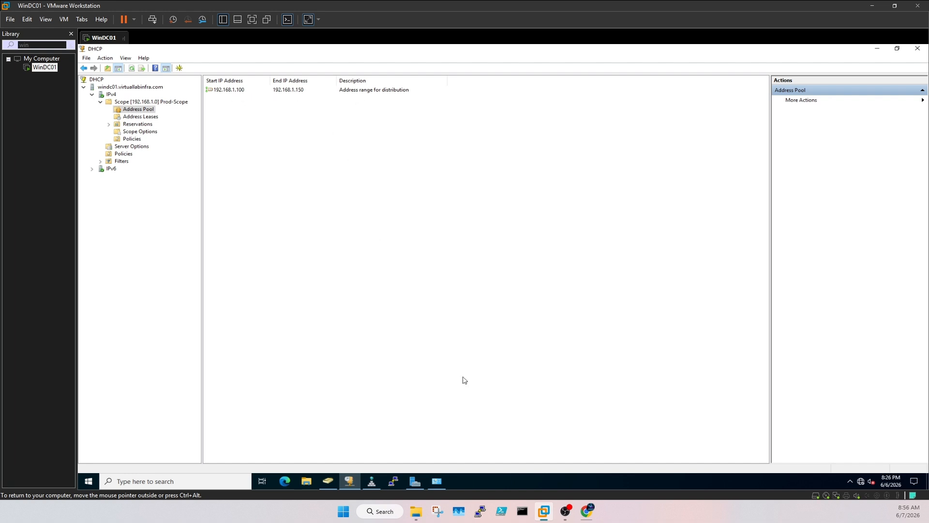
left_click(437, 481)
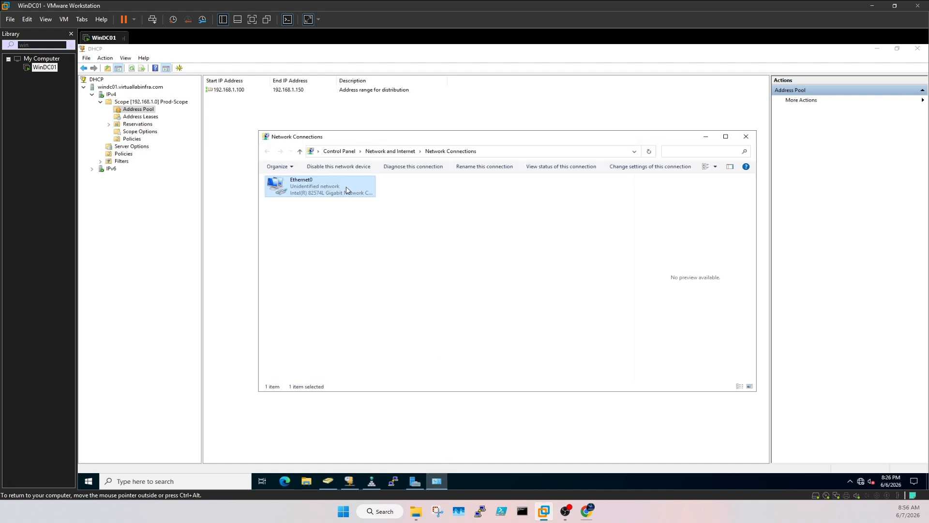
double_click(346, 186)
left_click(450, 330)
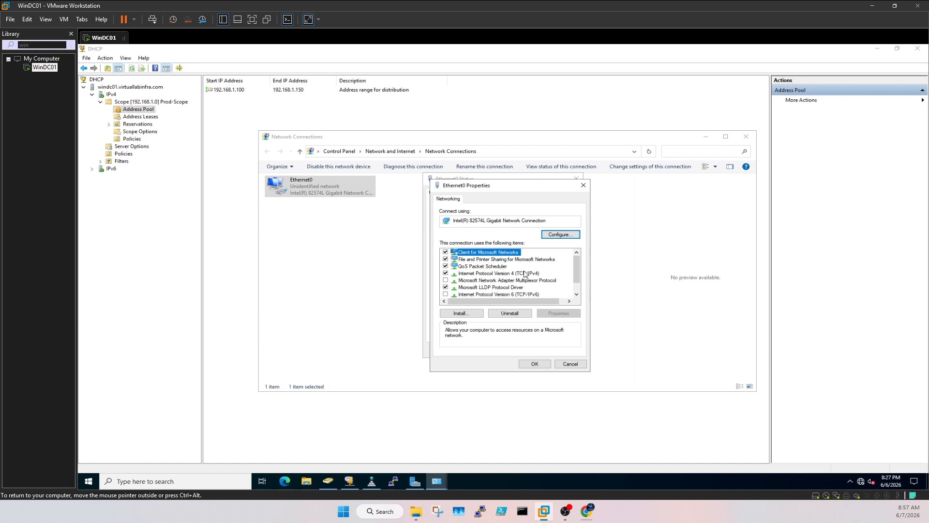
double_click(526, 272)
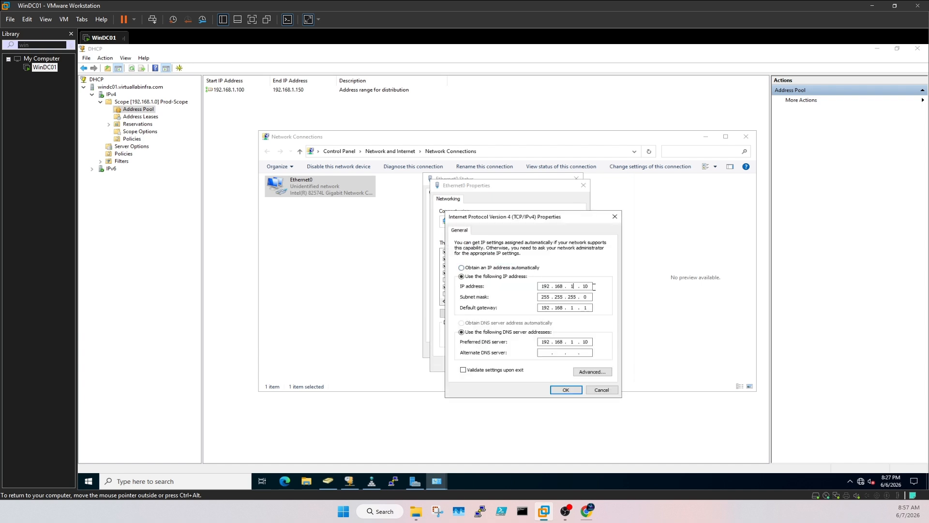
left_click(615, 216)
left_click(583, 185)
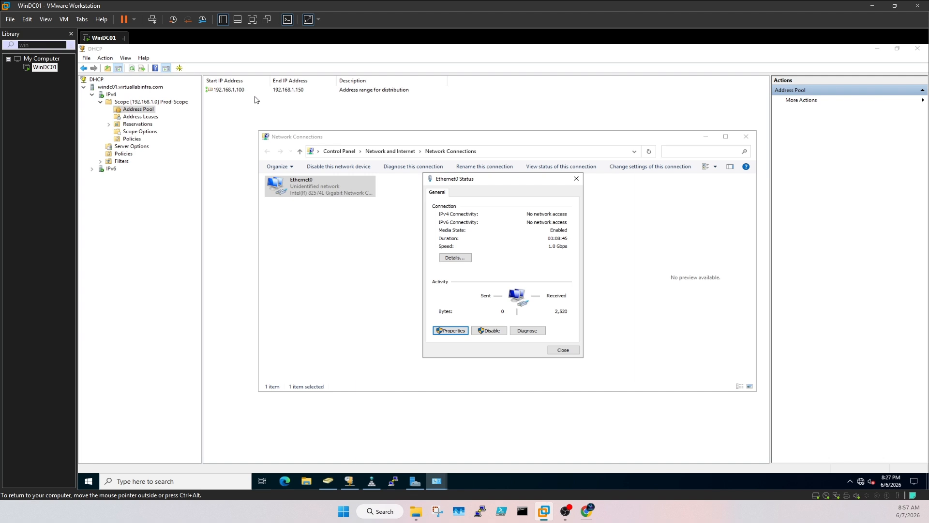
left_click(577, 179)
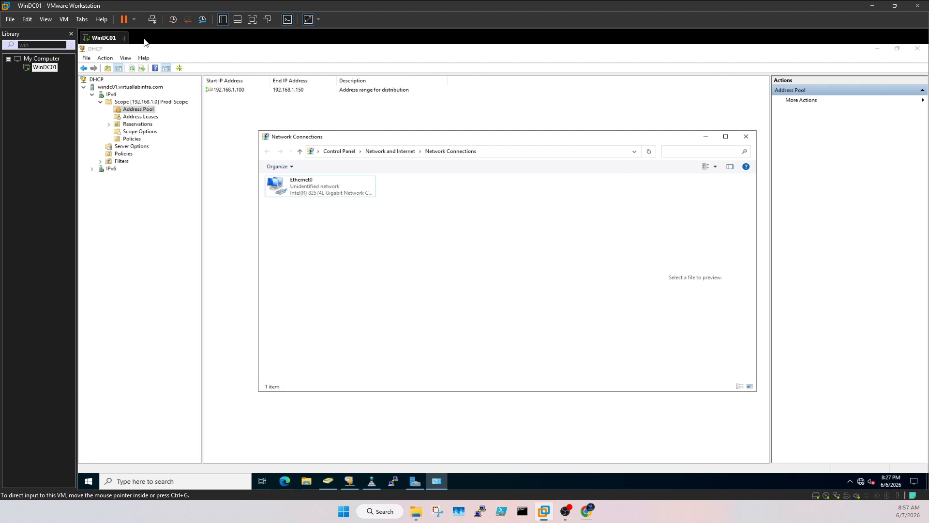
left_click(745, 138)
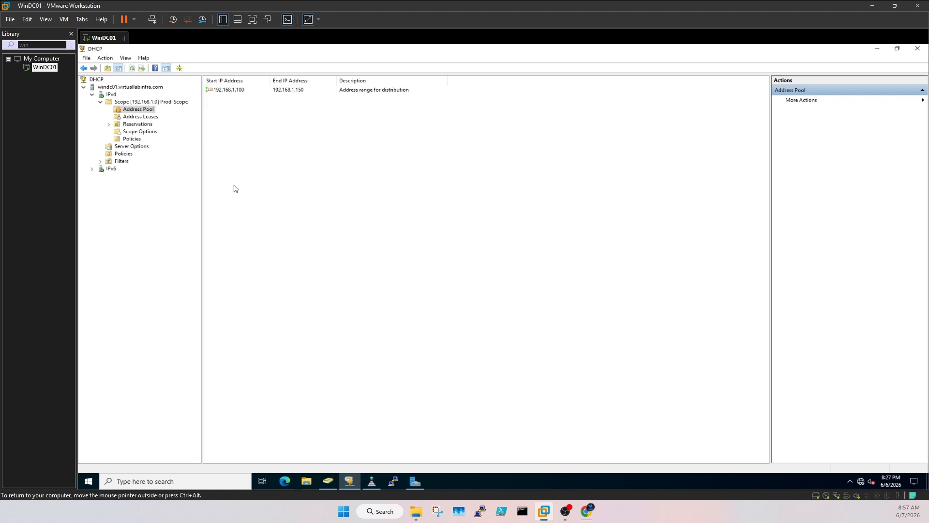
left_click(412, 482)
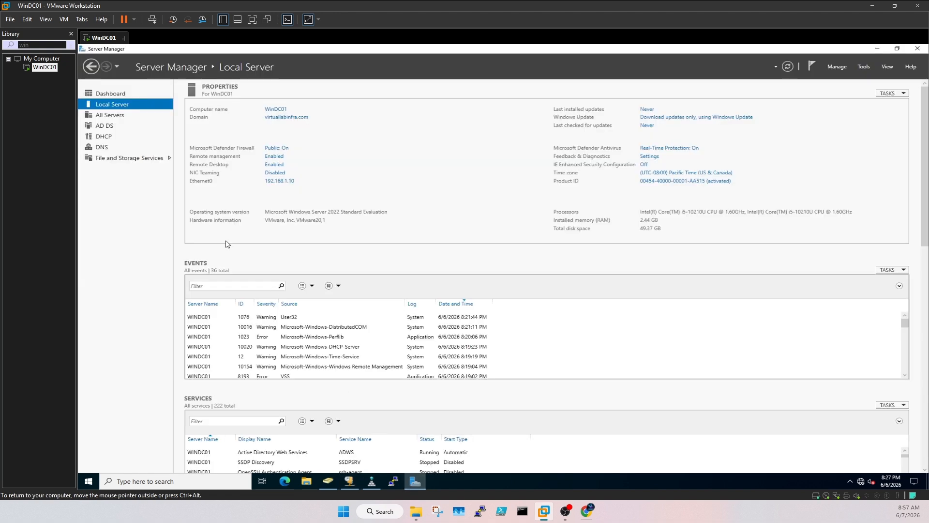
left_click(102, 94)
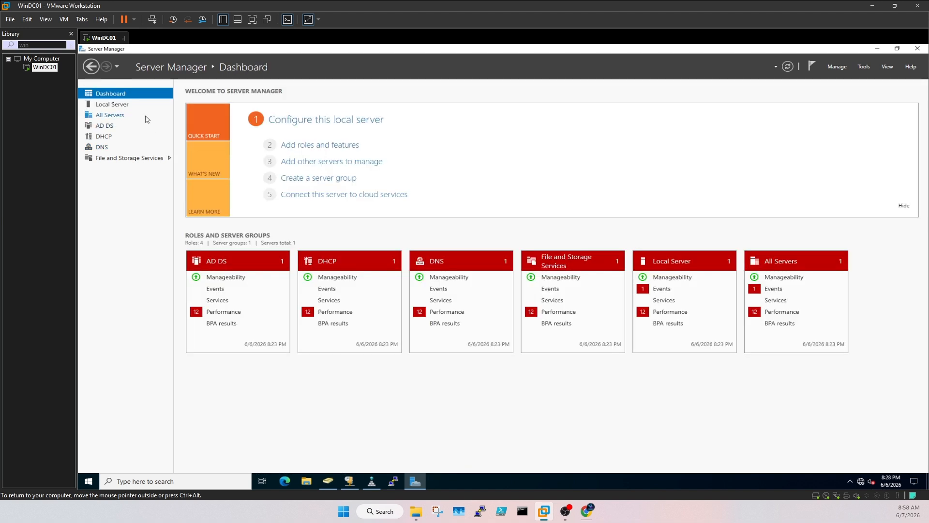
right_click(103, 38)
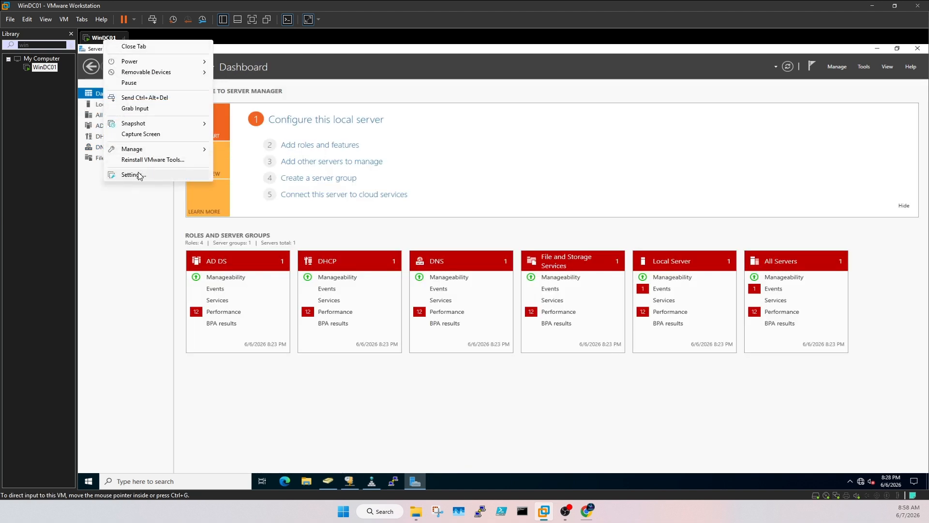
left_click(131, 174)
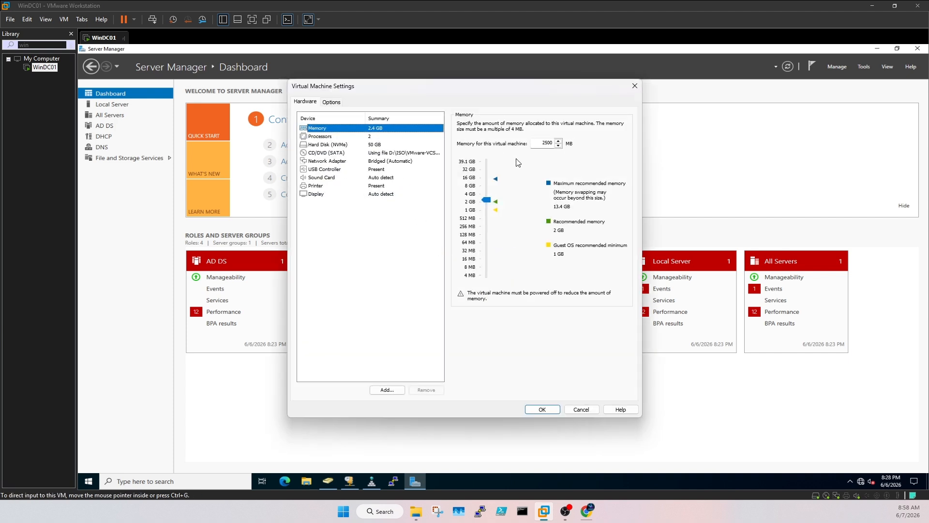
left_click(365, 138)
left_click(386, 145)
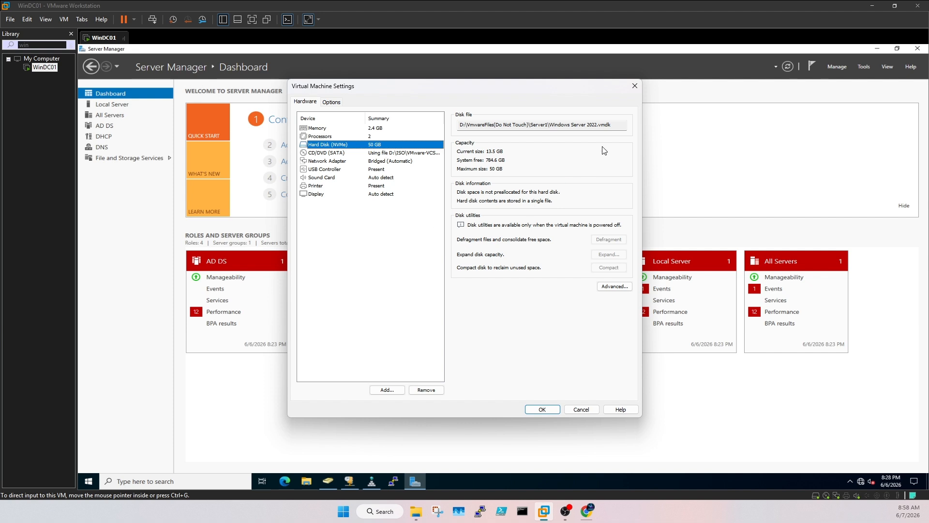
left_click(635, 86)
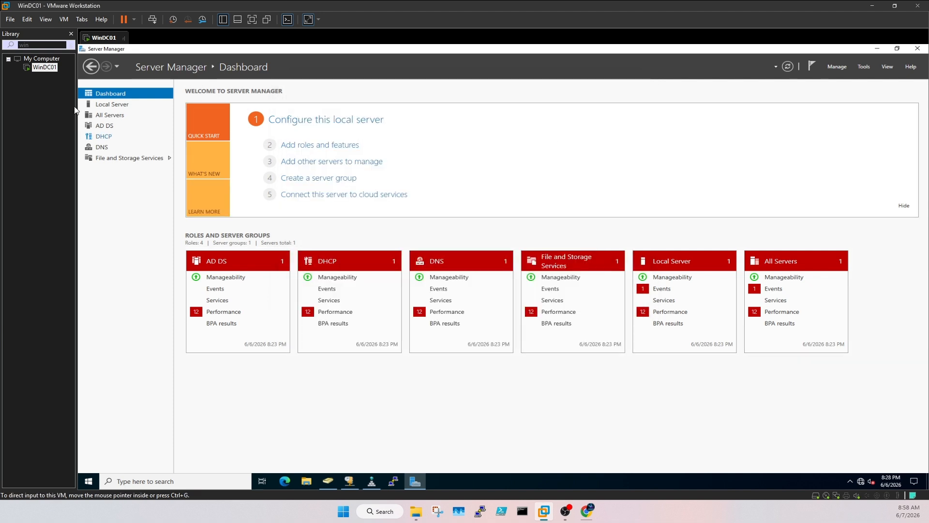
left_click(12, 22)
mouse_move(30, 23)
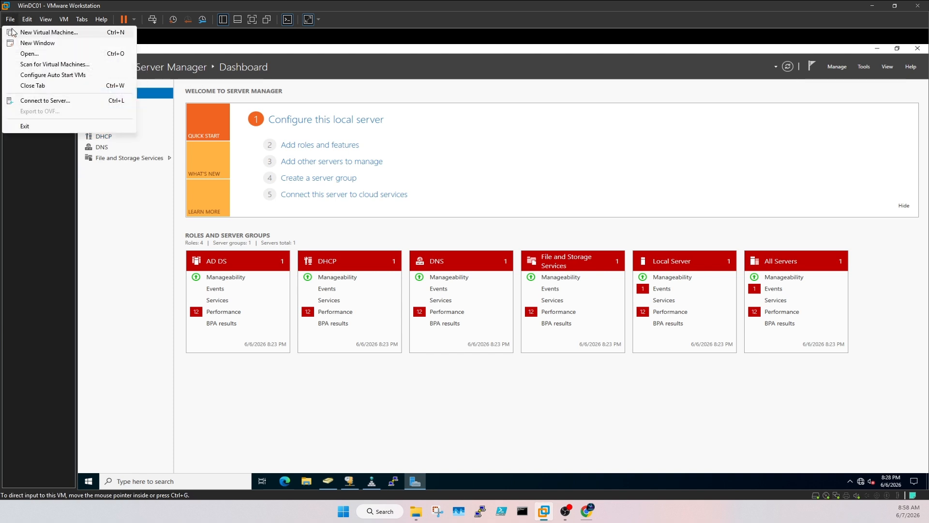
Step: Start a typical new virtual machine installing from the proxmox-ve_9.1-1.iso disc image
left_click(17, 33)
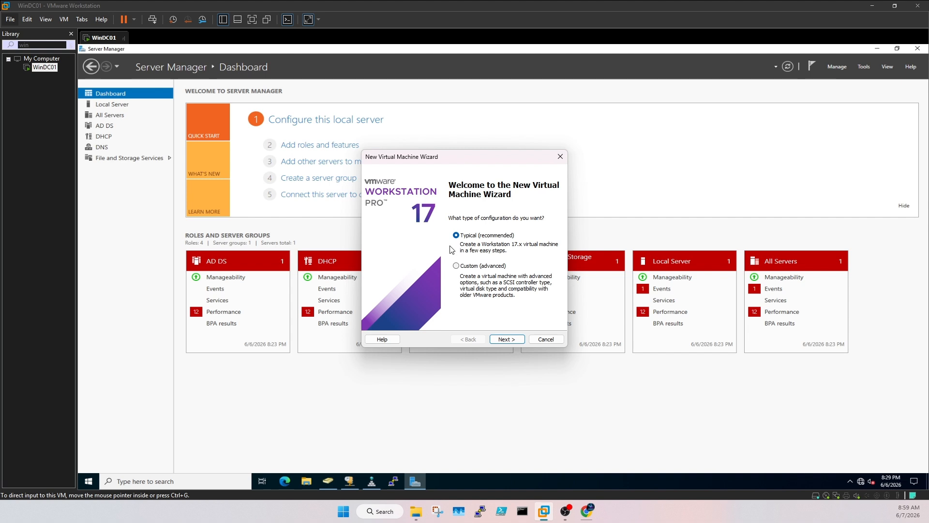
left_click(505, 338)
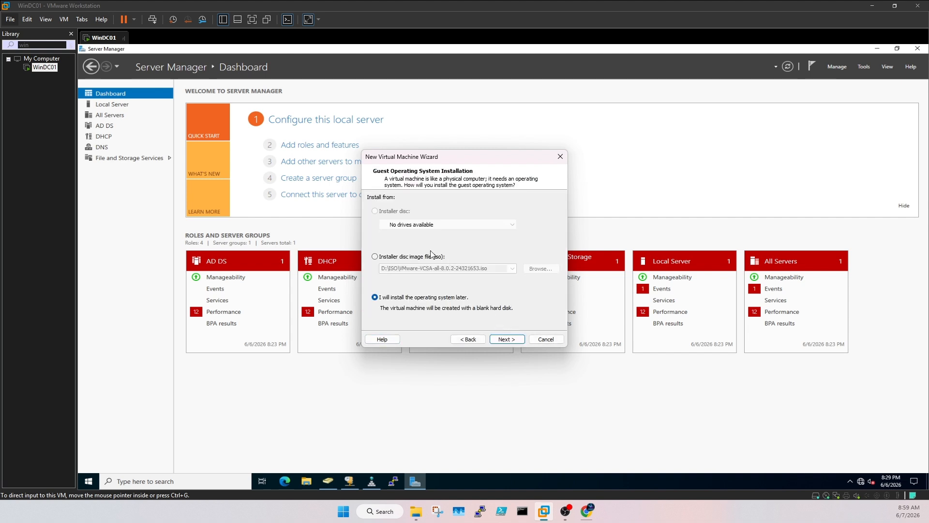
left_click(410, 258)
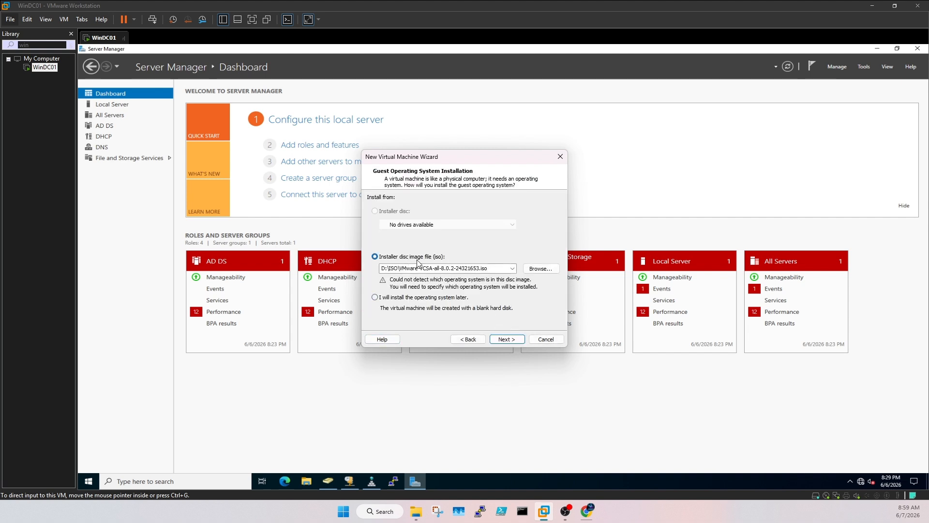
left_click(540, 268)
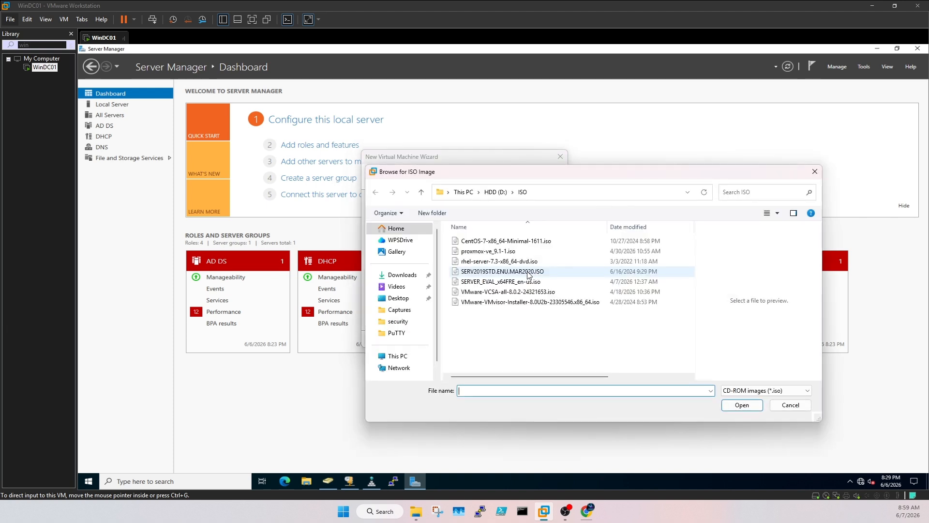
left_click(489, 251)
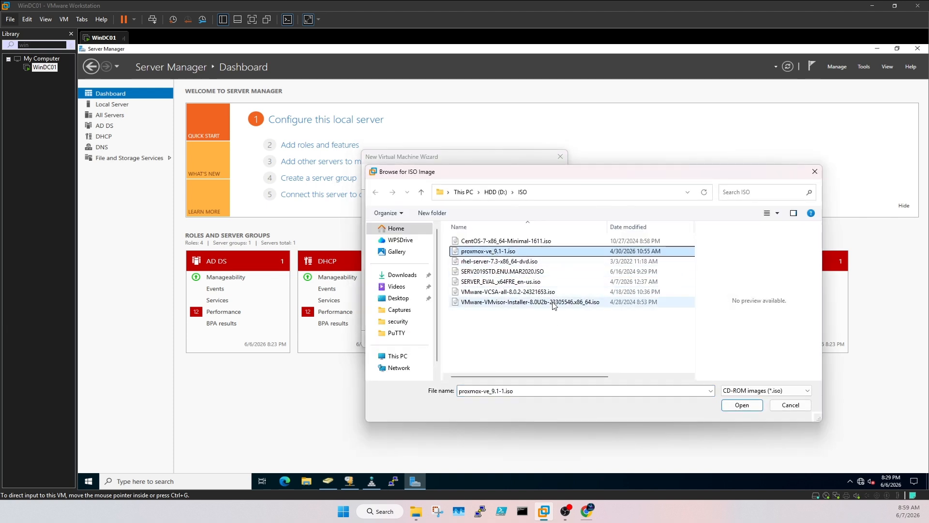
left_click(746, 404)
left_click(504, 339)
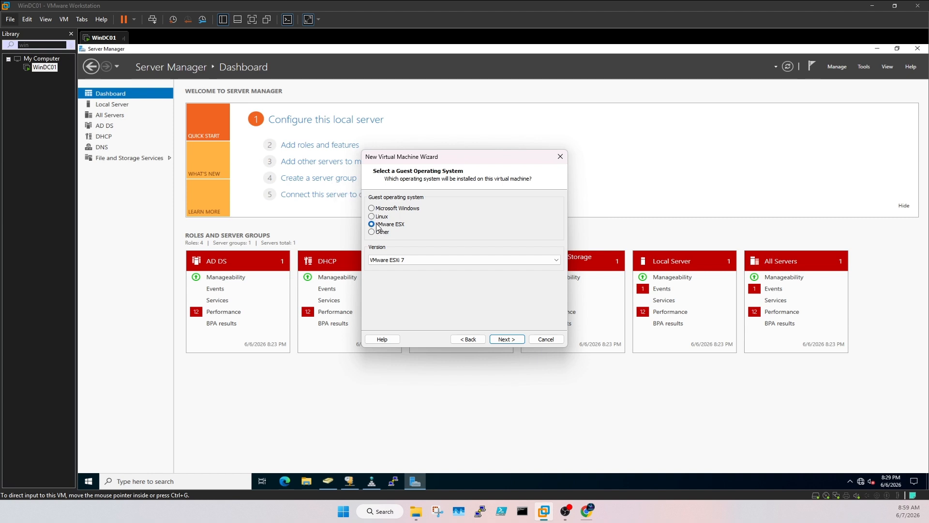
Step: Set the guest OS to VMware ESX, version ESXi 7, and continue to naming
left_click(406, 256)
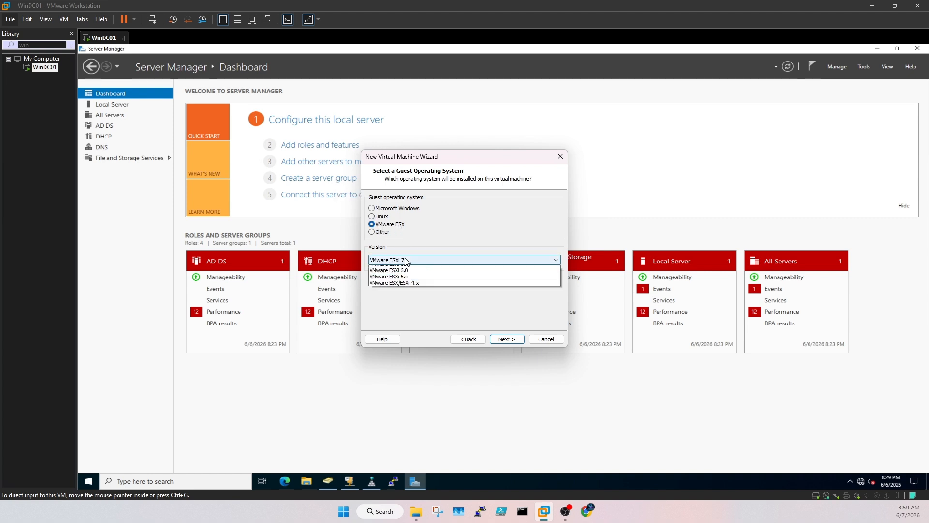
left_click(410, 269)
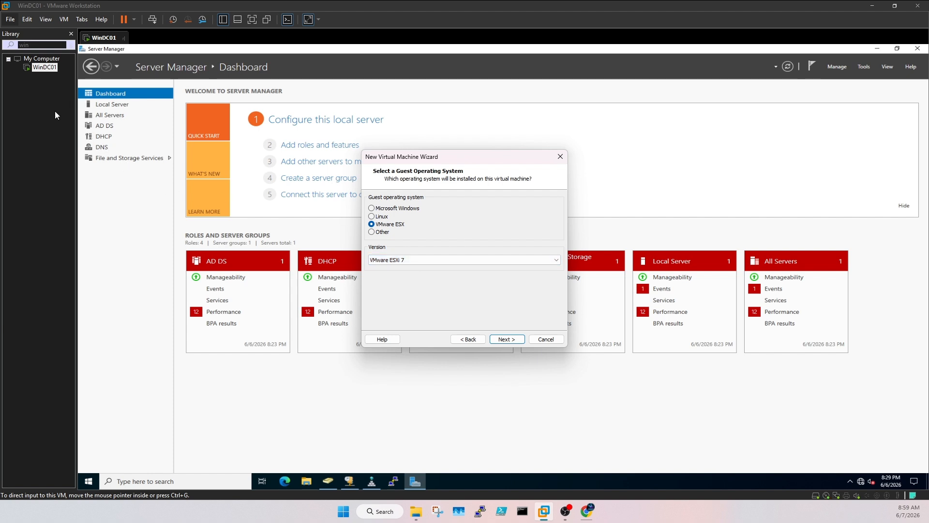
left_click(515, 341)
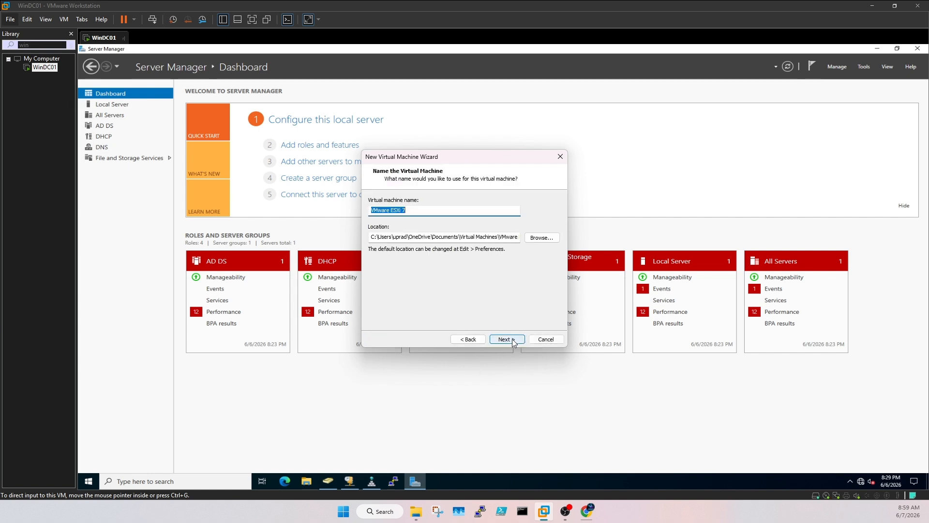
Step: Create a new proxmox folder under HDD (D:) > VmwareFiles(Do Not Touch) for the VM
left_click(542, 238)
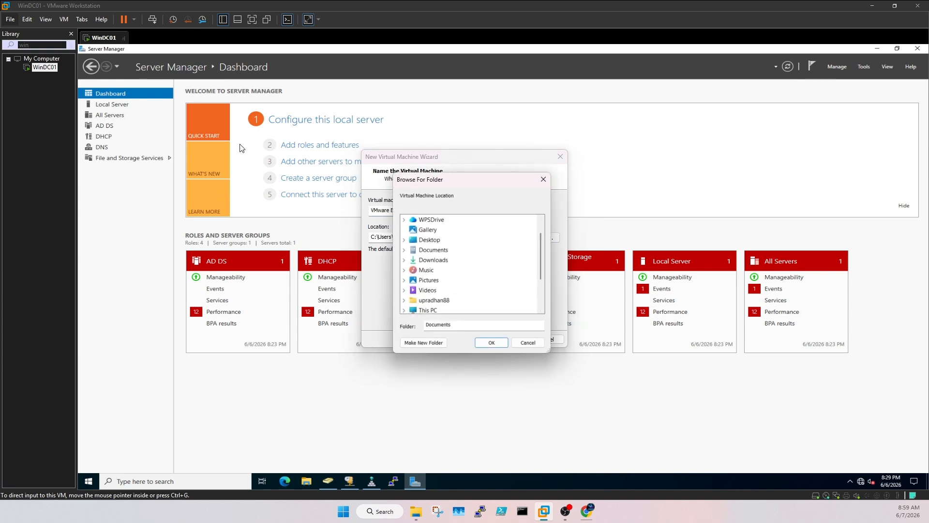
scroll(481, 271, "up", 1)
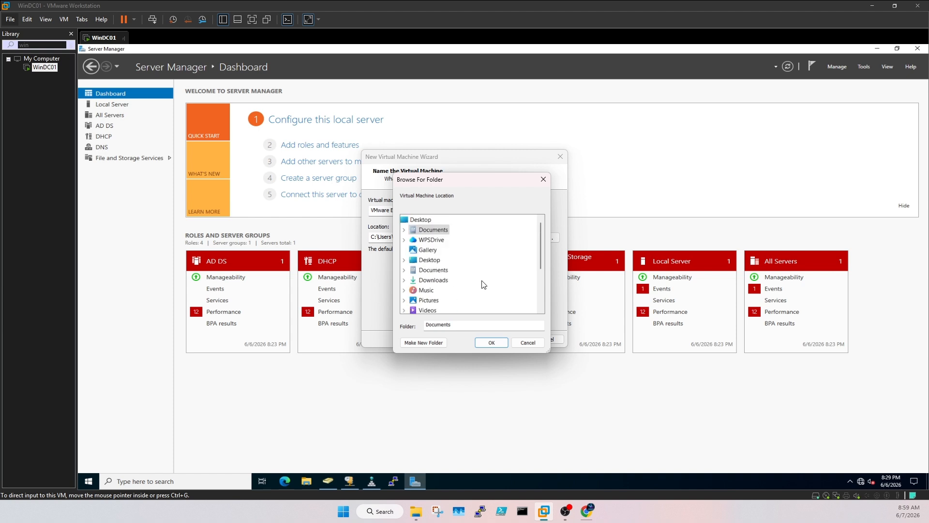
scroll(486, 288, "down", 3)
scroll(488, 289, "up", 1)
scroll(489, 289, "down", 1)
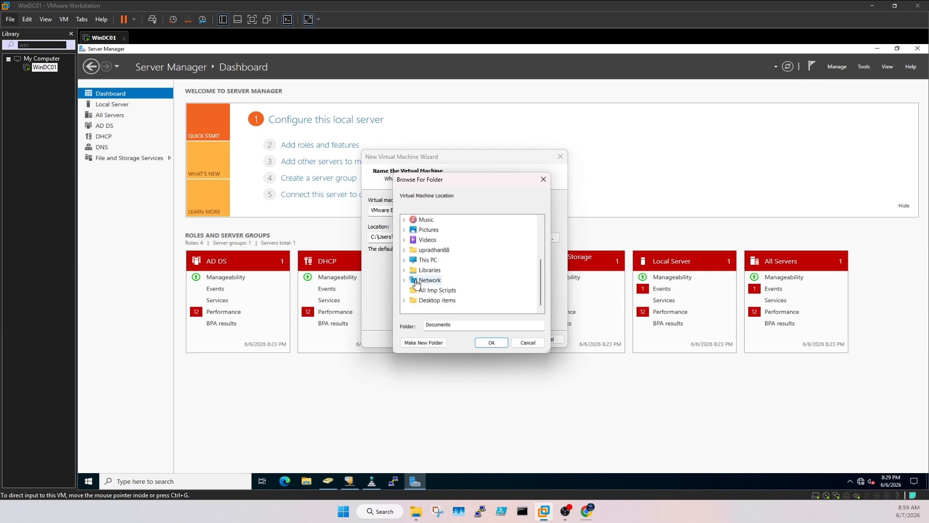
left_click(404, 259)
double_click(446, 290)
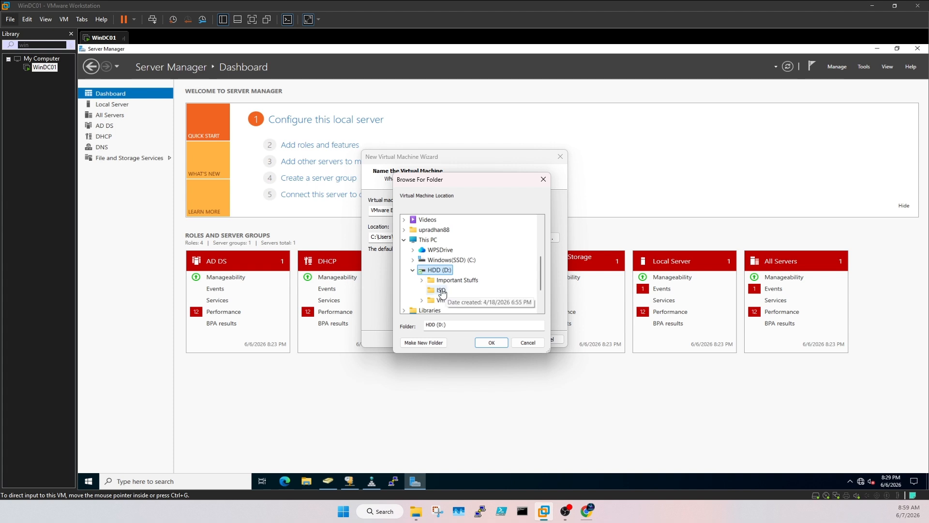
double_click(460, 300)
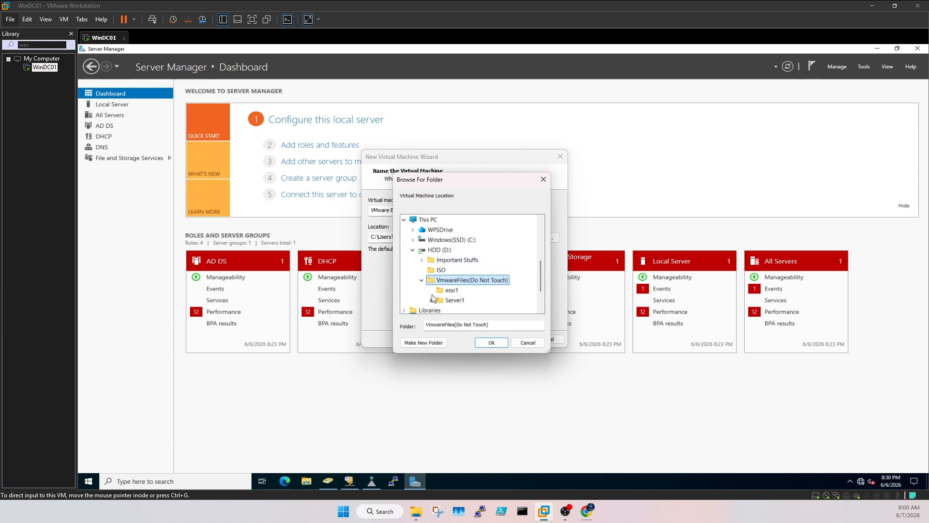
scroll(436, 300, "down", 1)
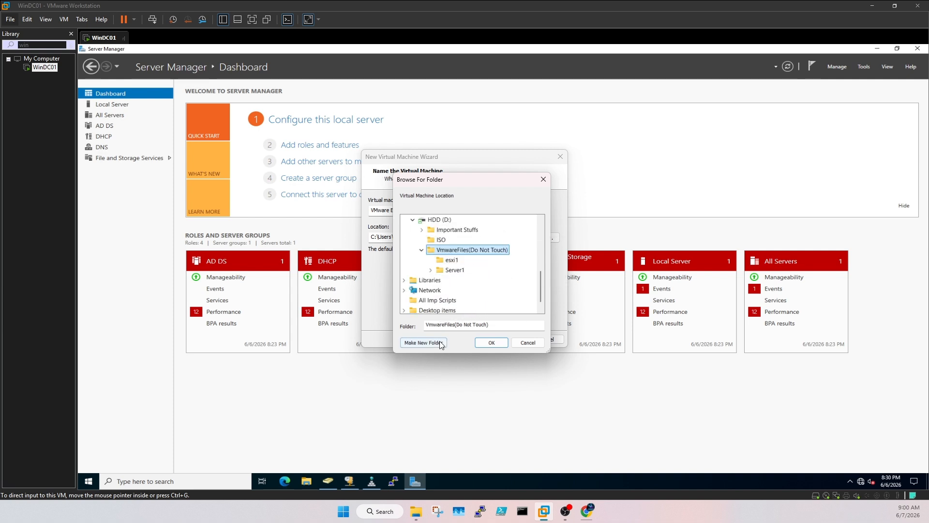
left_click(423, 342)
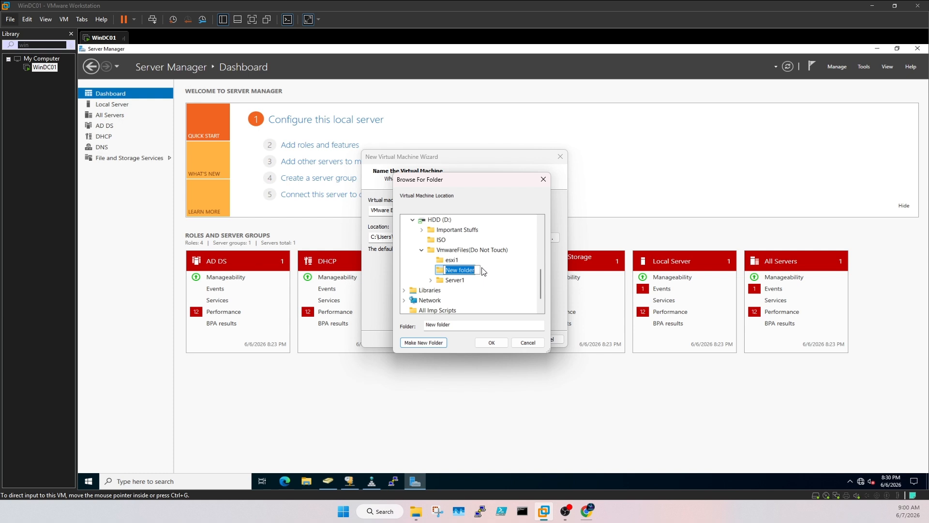
type("proxmox1")
left_click(491, 344)
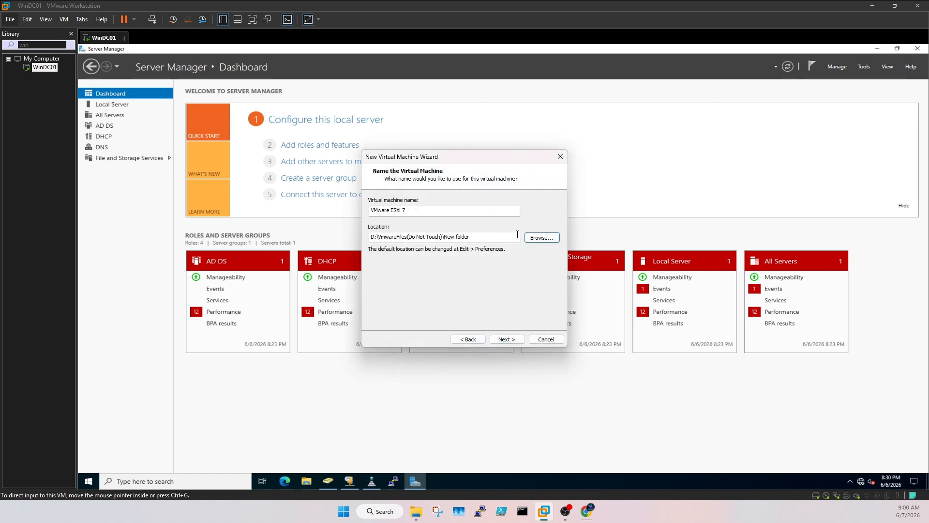
Step: Choose the proxmox1 folder as the storage location and proceed
left_click(541, 237)
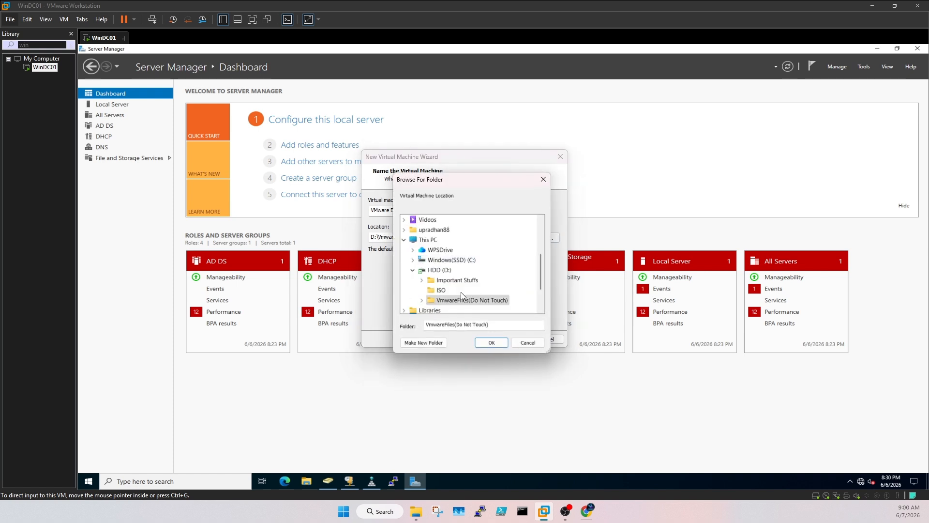
double_click(460, 270)
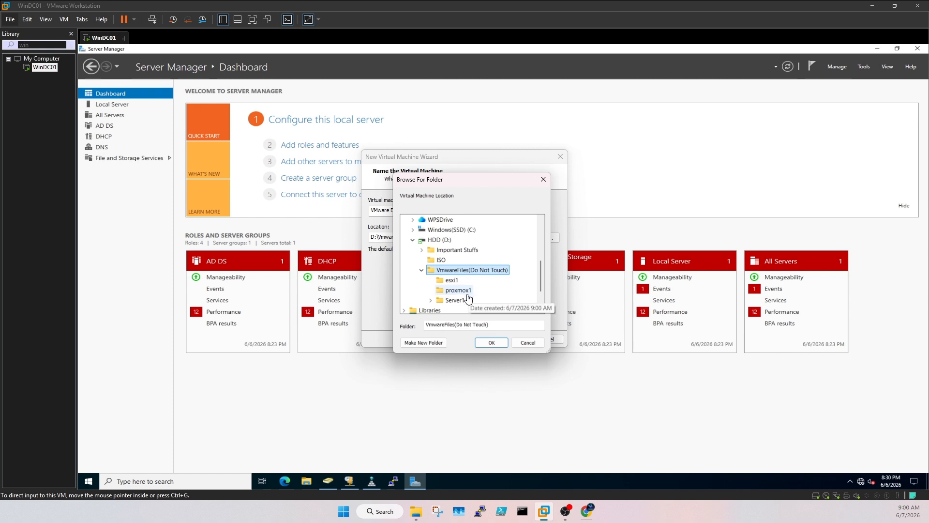
left_click(457, 290)
left_click(491, 342)
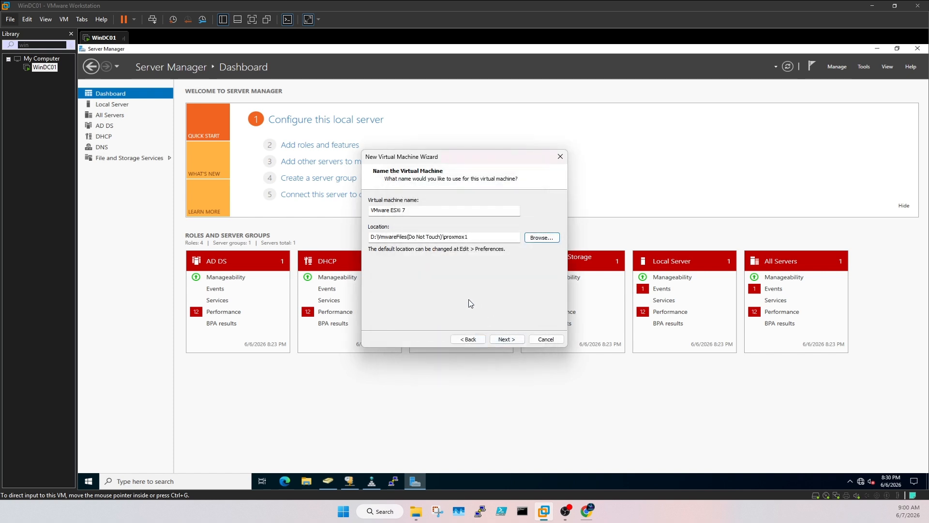
left_click(506, 338)
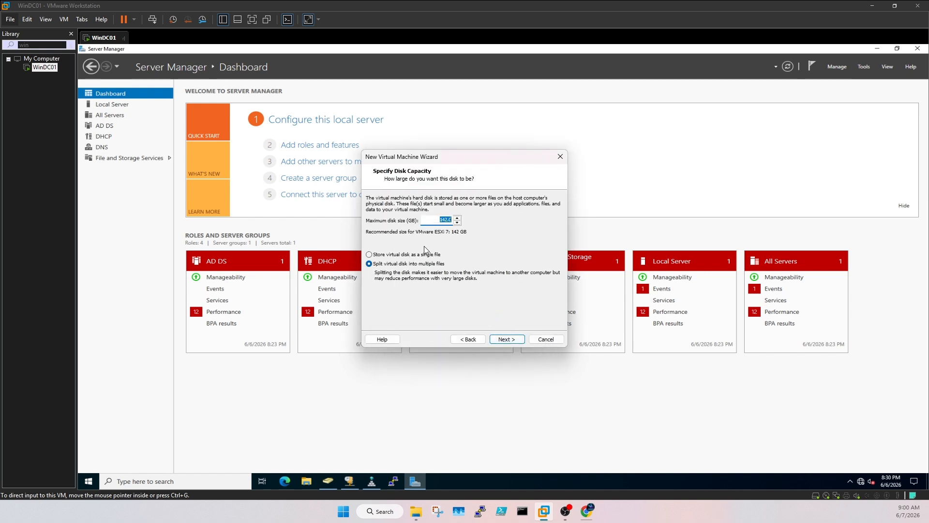
Step: Keep a 142 GB disk stored as a single file and review the hardware summary
left_click(393, 255)
left_click_drag(448, 220, 431, 220)
left_click(506, 339)
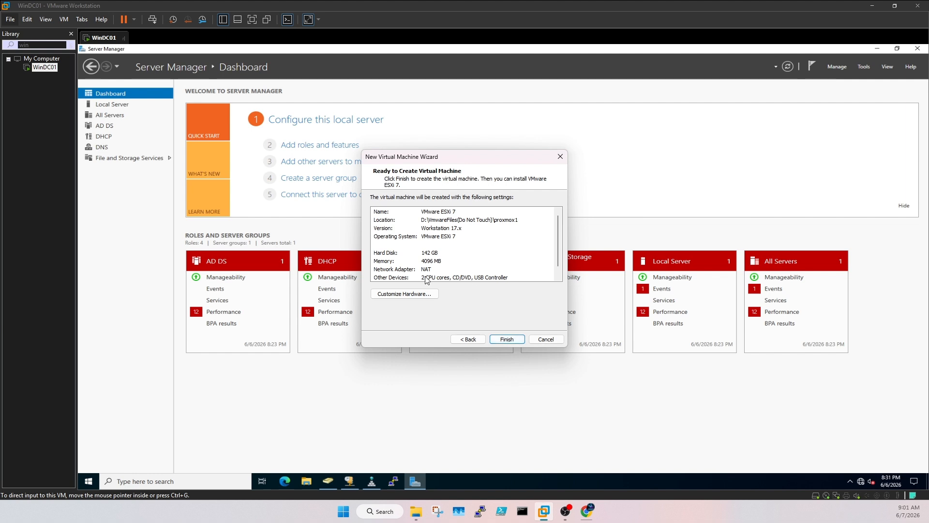
left_click(428, 295)
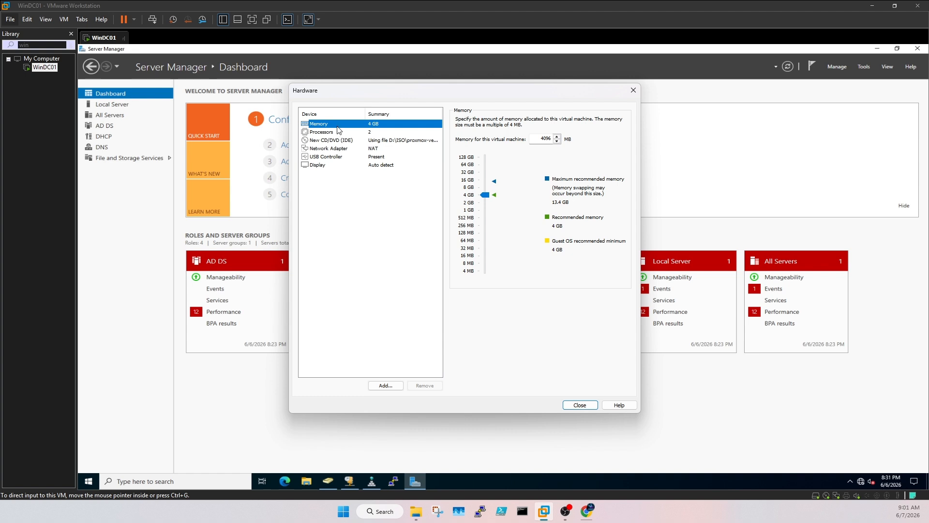
Step: Confirm 4 GB memory and 2 processors, then finish creating the VMware ESXi 7 VM
left_click(372, 134)
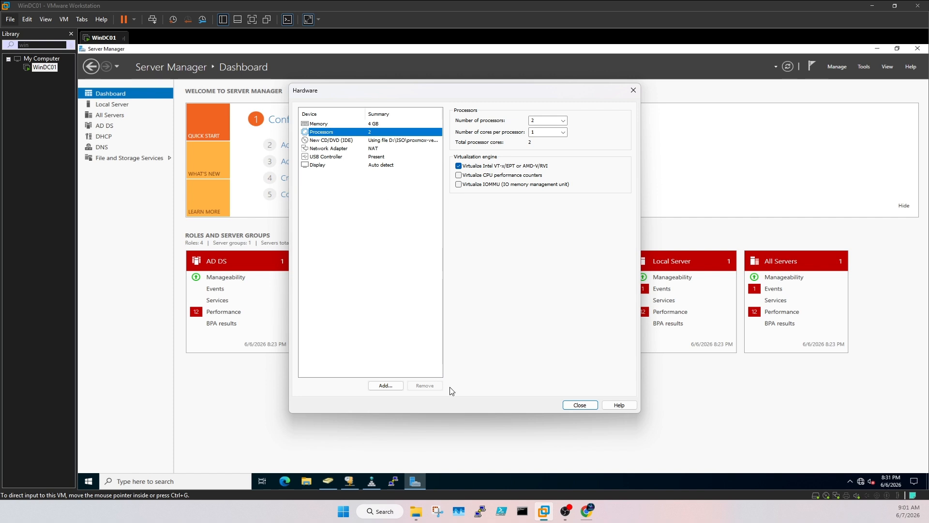
left_click(583, 405)
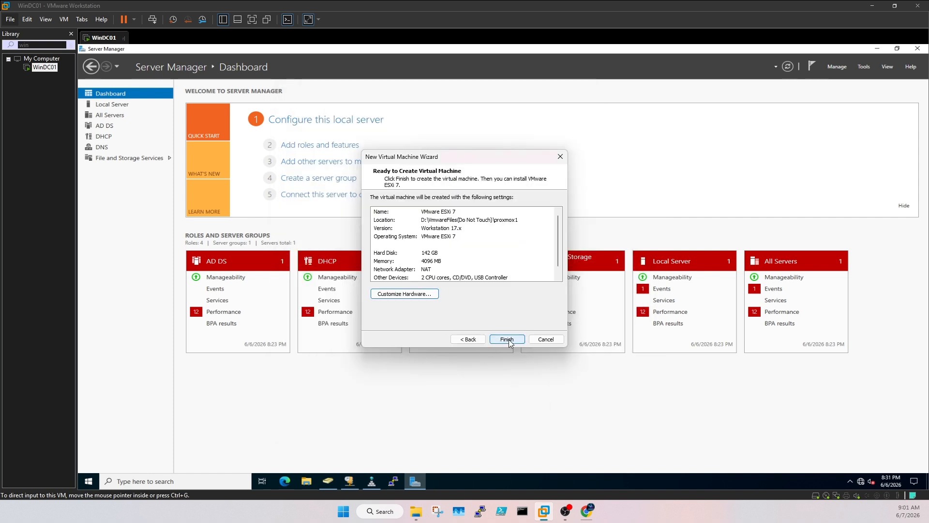
left_click(508, 340)
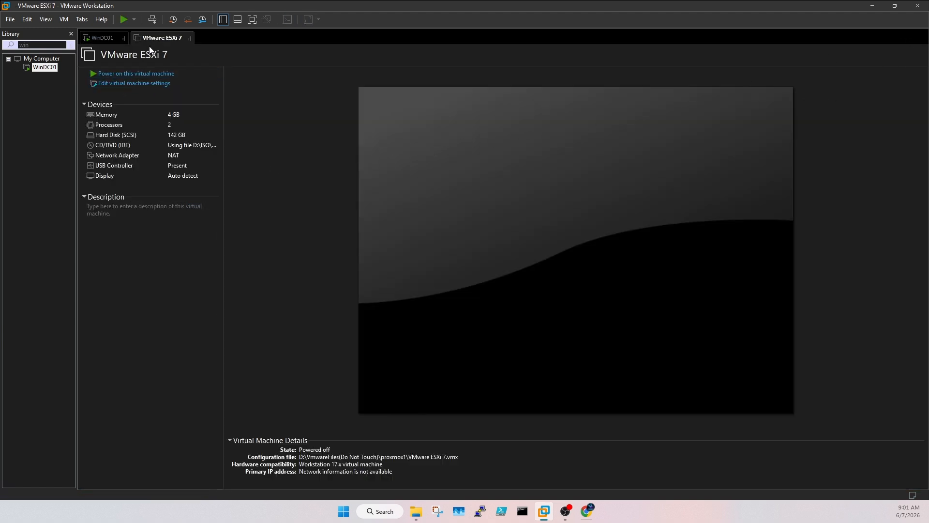
Step: Clear the library search filter and select the VMware ESXi 7 machine
left_click(18, 43)
type("prox")
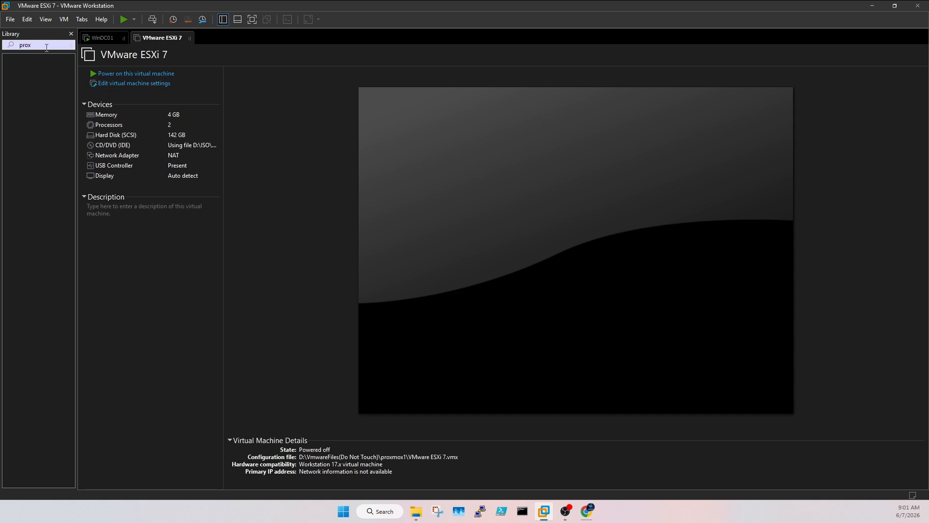
key("BackSpace")
key("BackSpace")
key("BackSpace")
key("BackSpace")
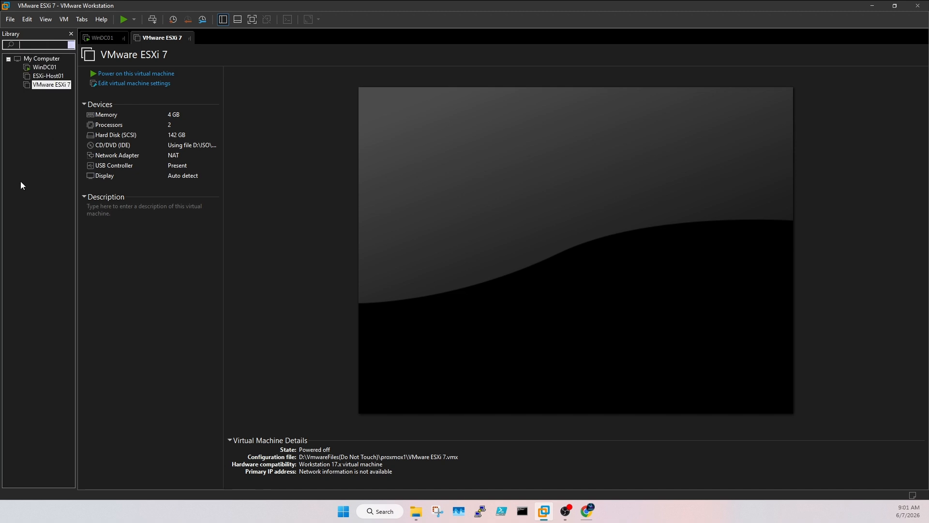
left_click(20, 186)
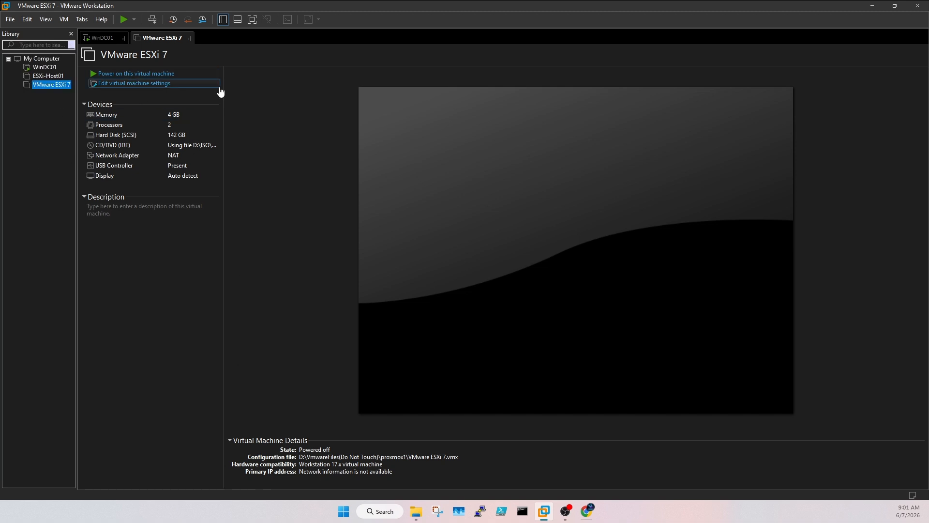
right_click(165, 34)
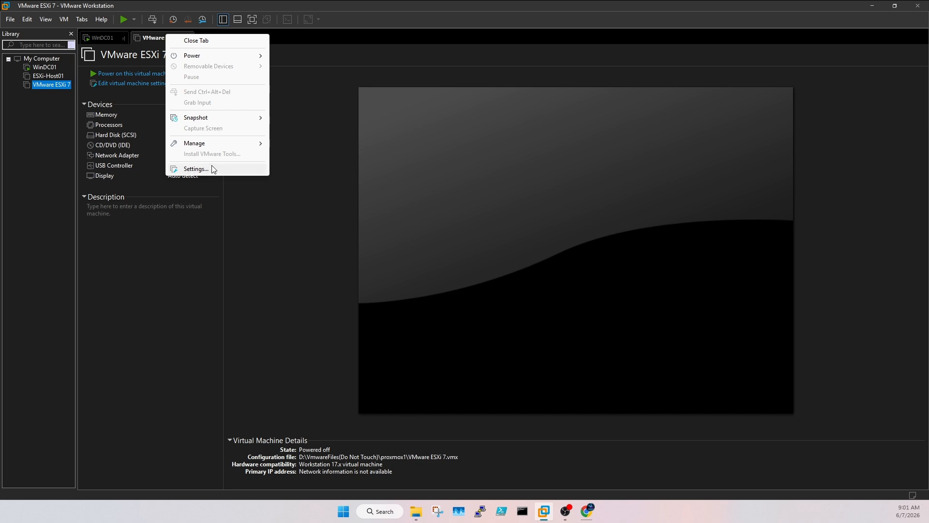
left_click(50, 105)
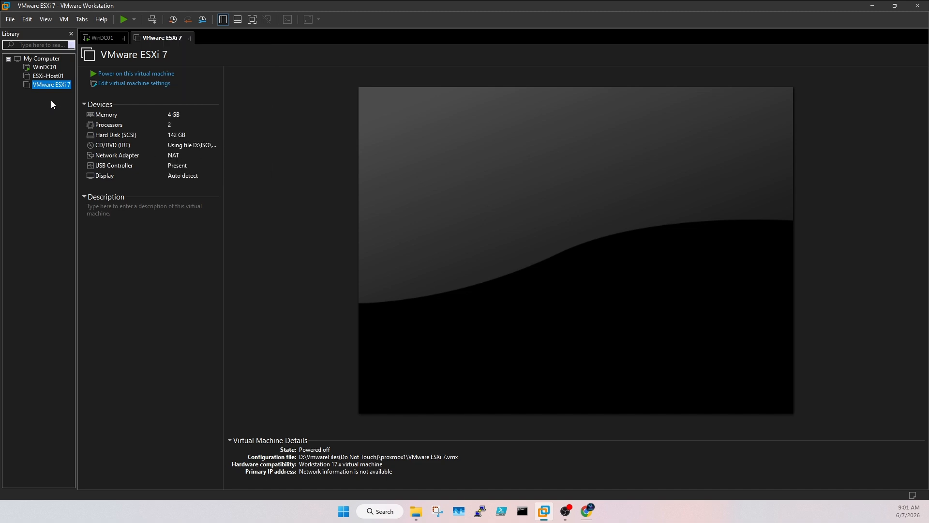
Step: Rename the VMware ESXi 7 library entry to Proxmox1 and power it on
right_click(55, 85)
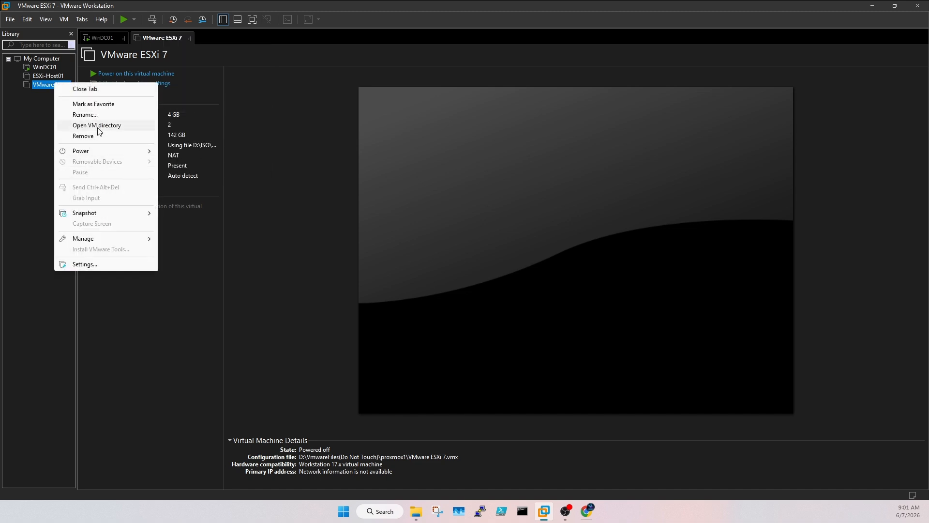
left_click(85, 114)
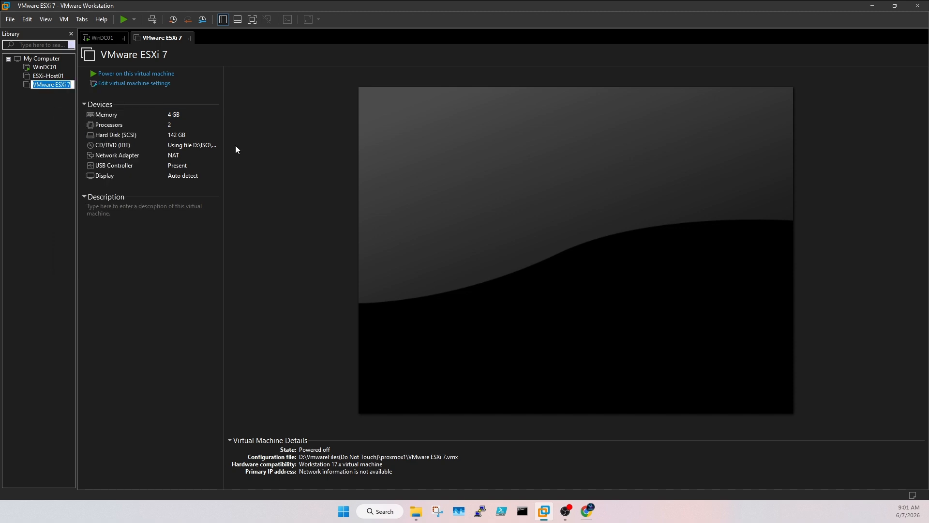
type("Proxmox1")
left_click(54, 117)
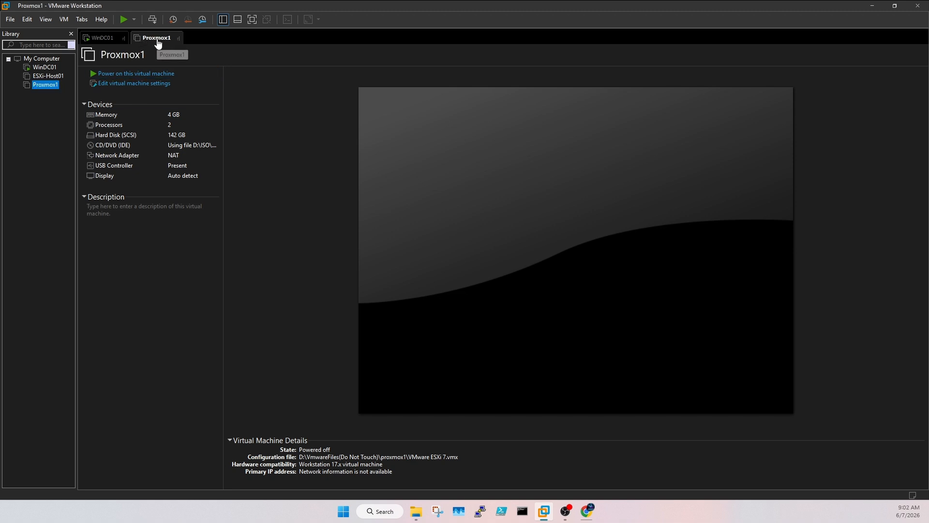
left_click(101, 74)
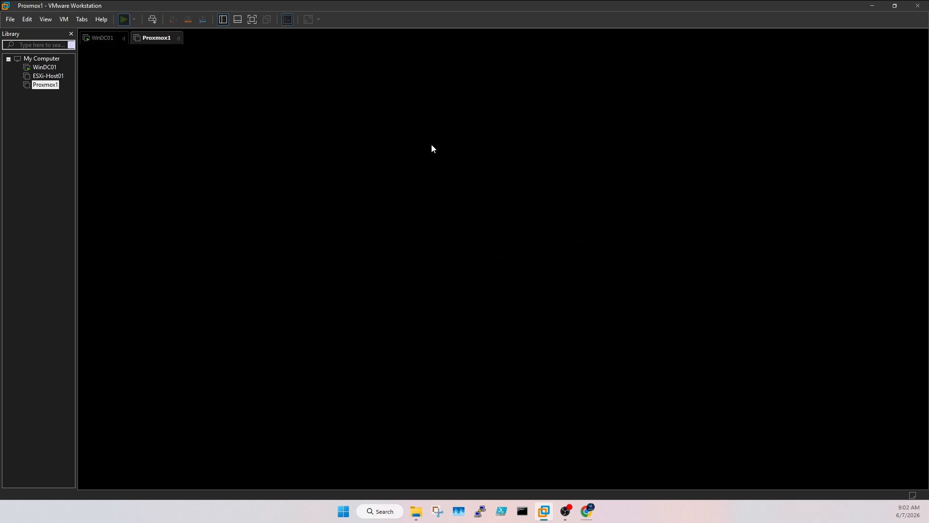
Step: Set Proxmox1's network adapter to Bridged and launch Install Proxmox VE (Graphical)
right_click(147, 38)
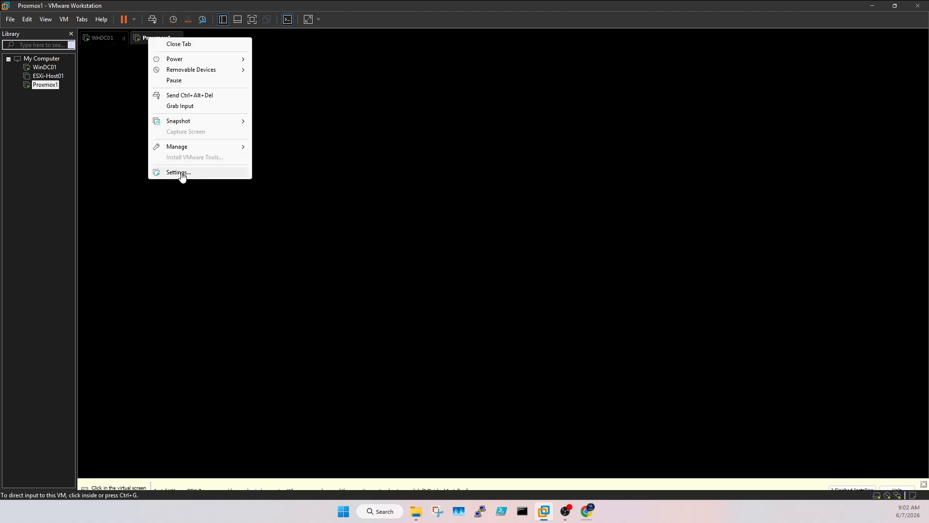
left_click(178, 173)
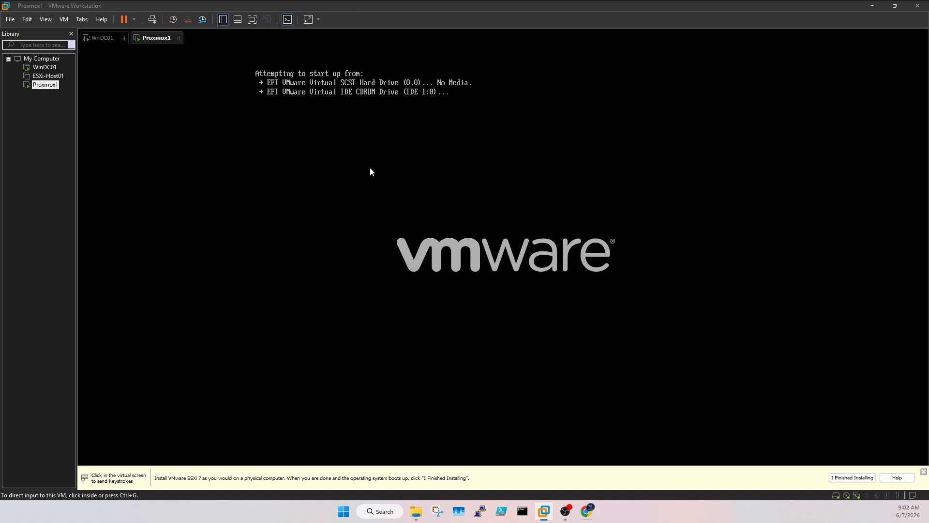
left_click(372, 161)
left_click(491, 157)
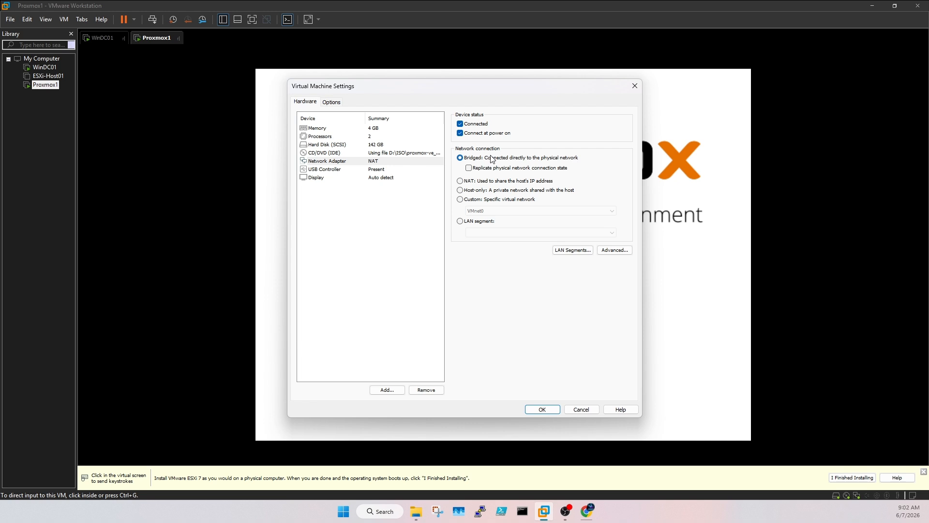
left_click(544, 410)
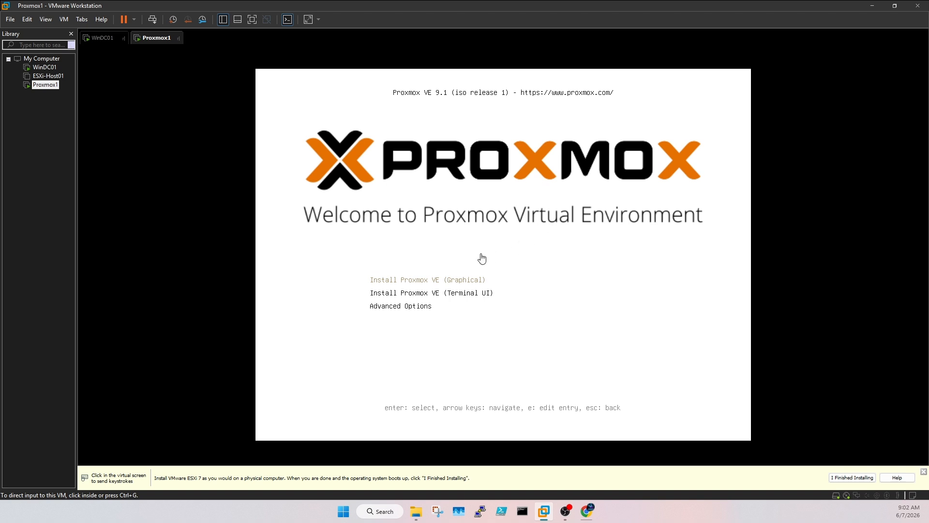
left_click(409, 171)
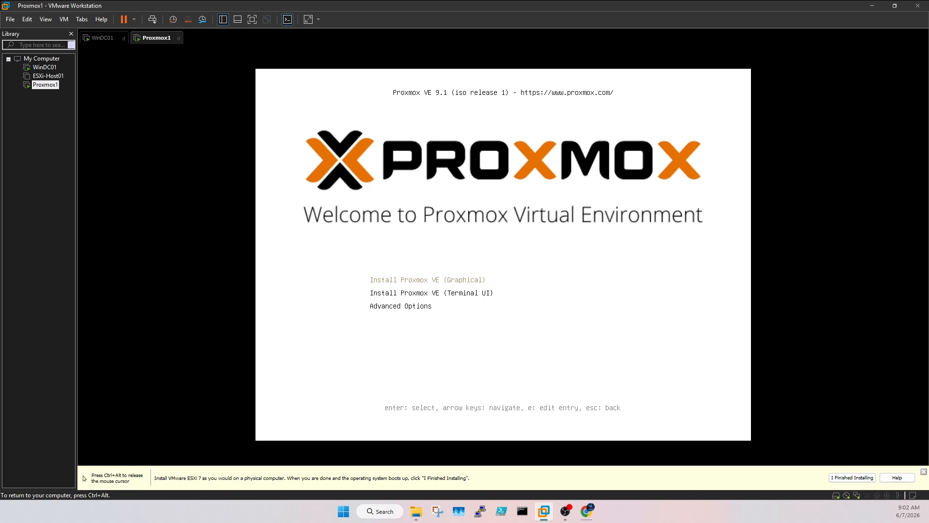
key("Return")
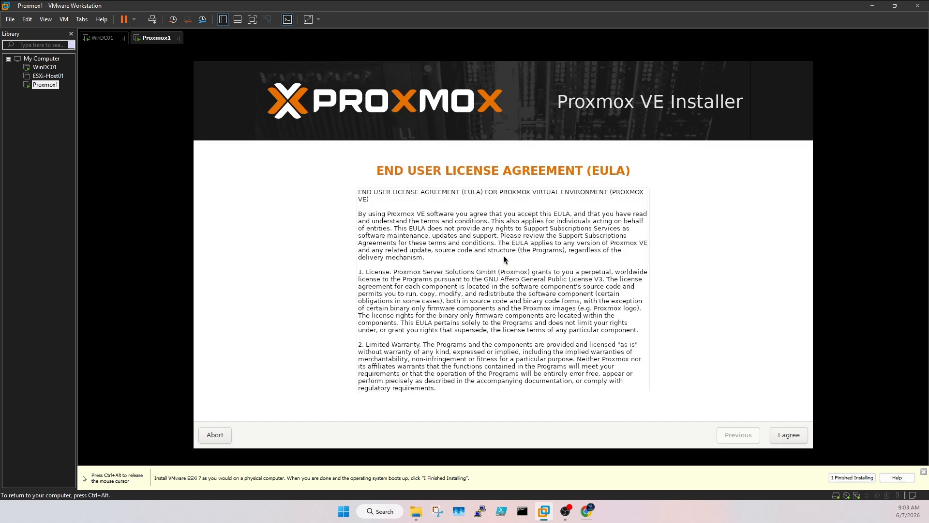
Step: Accept the EULA and keep /dev/sda (142.00GiB) as the target hard disk
left_click(782, 434)
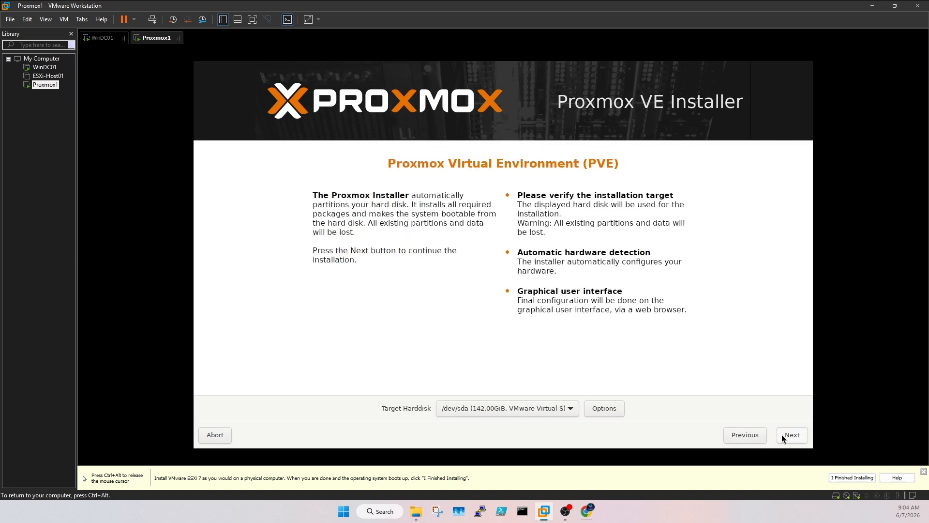
left_click(571, 409)
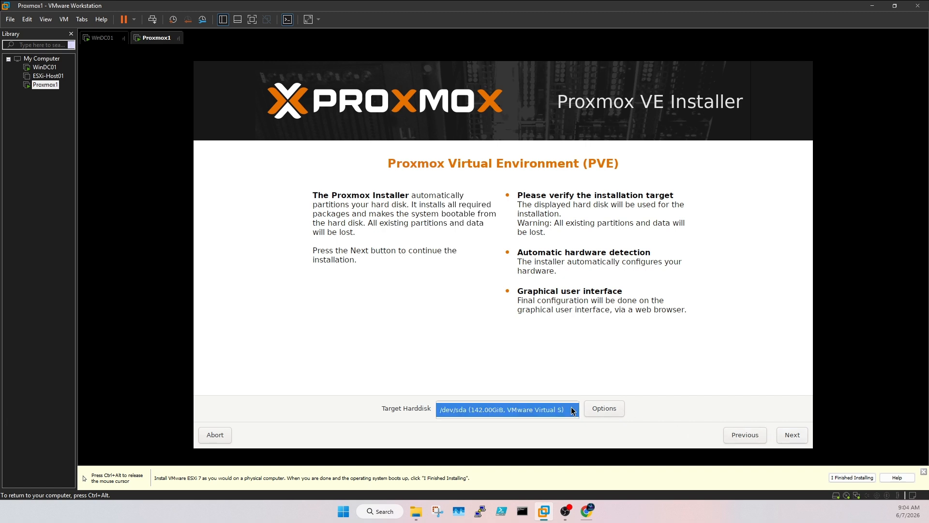
left_click(572, 410)
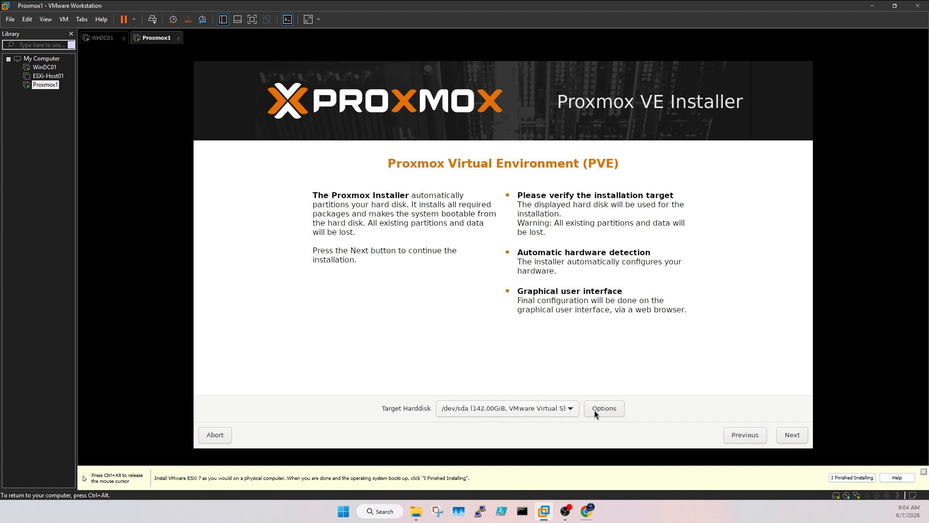
left_click(791, 436)
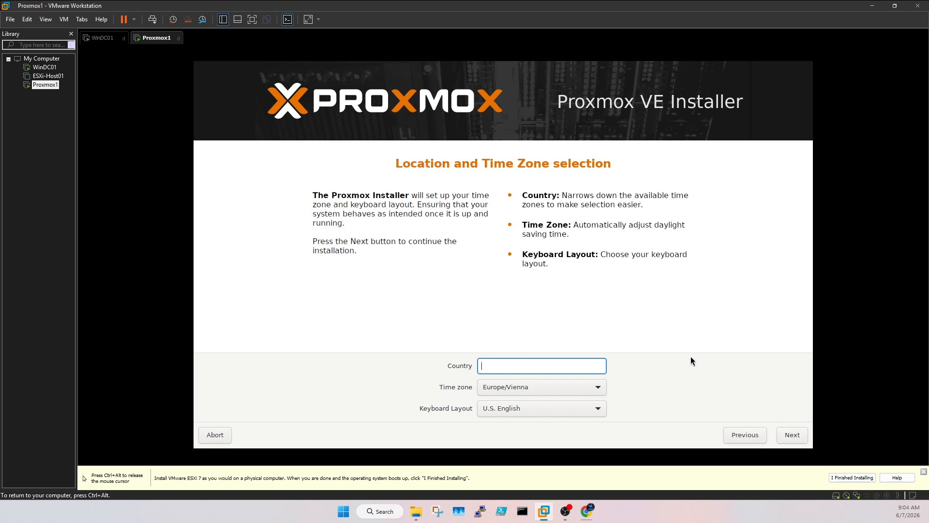
Step: Choose India (Asia/Kolkata time zone) with U.S. English keyboard layout and continue
type("ind")
key("Down")
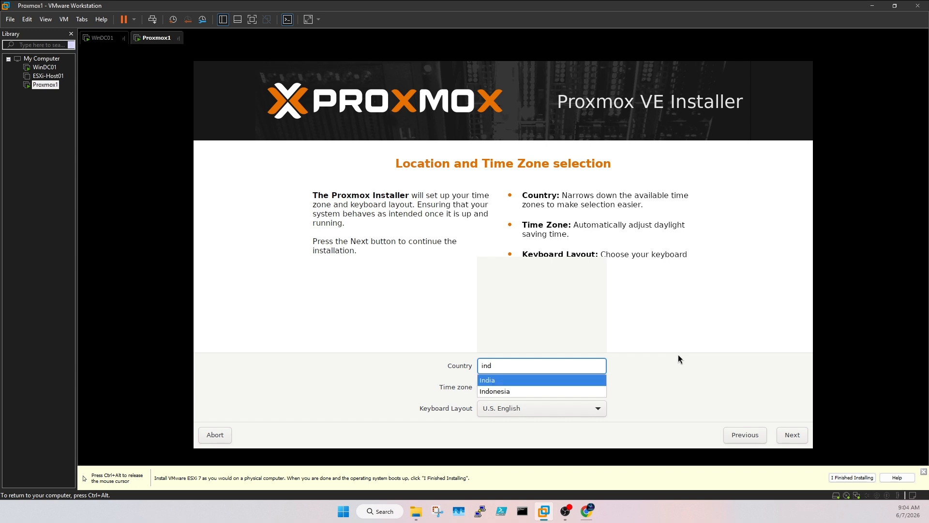
key("Return")
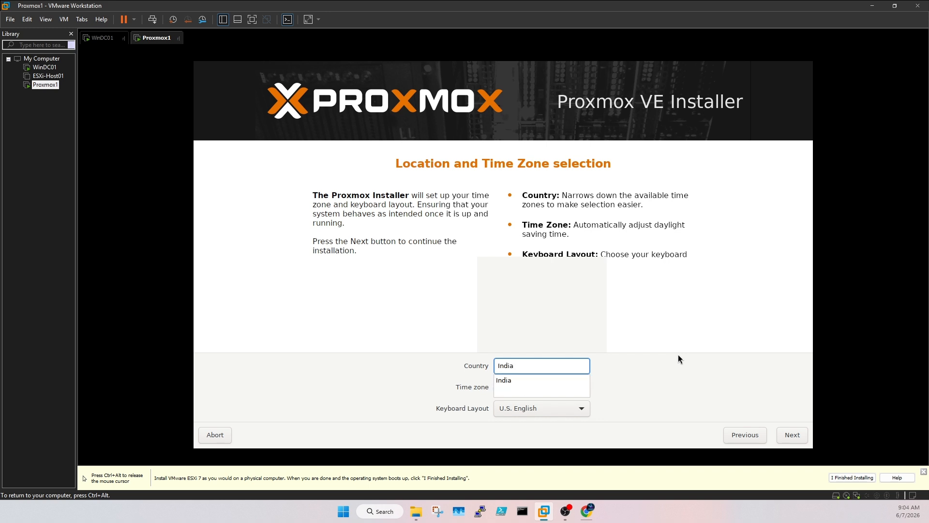
left_click(545, 380)
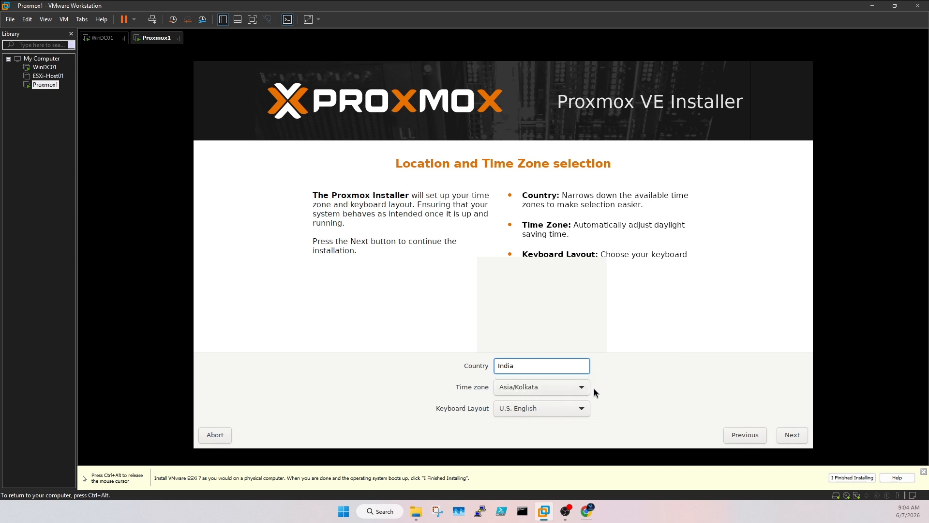
left_click(560, 408)
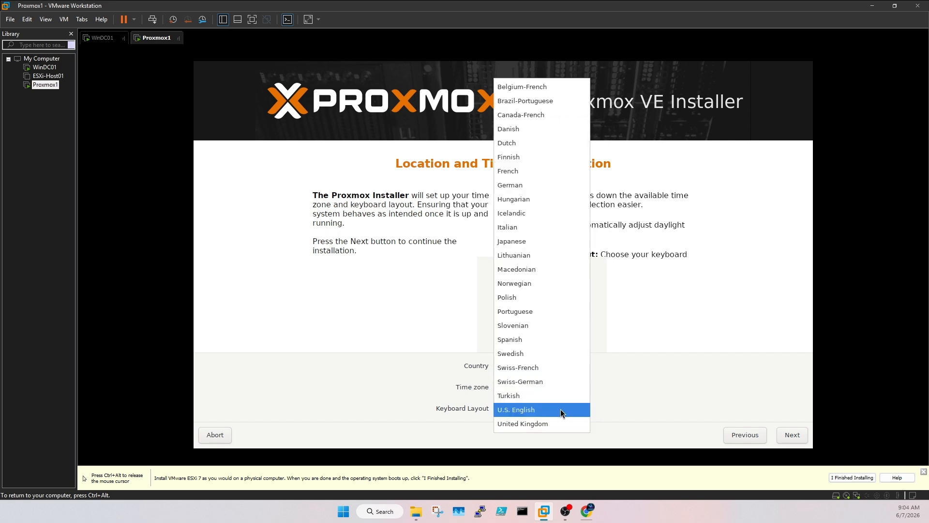
left_click(634, 384)
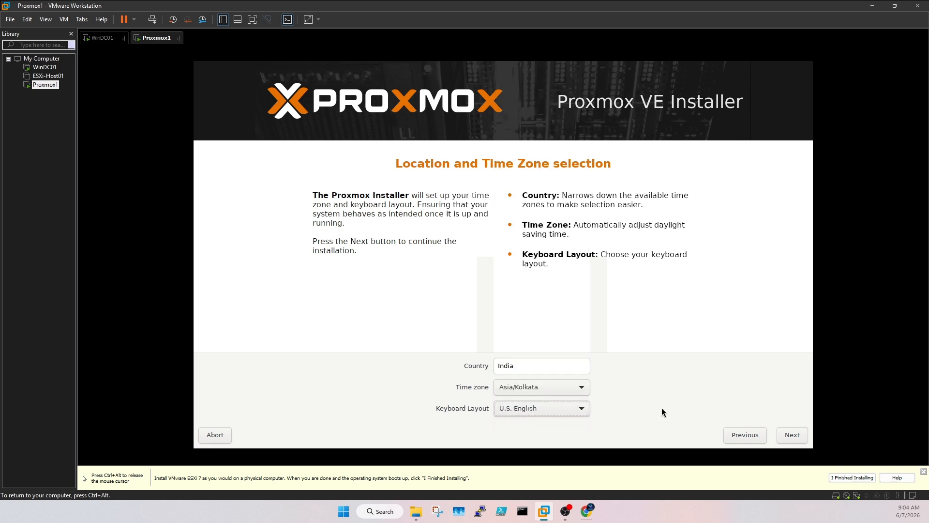
left_click(788, 436)
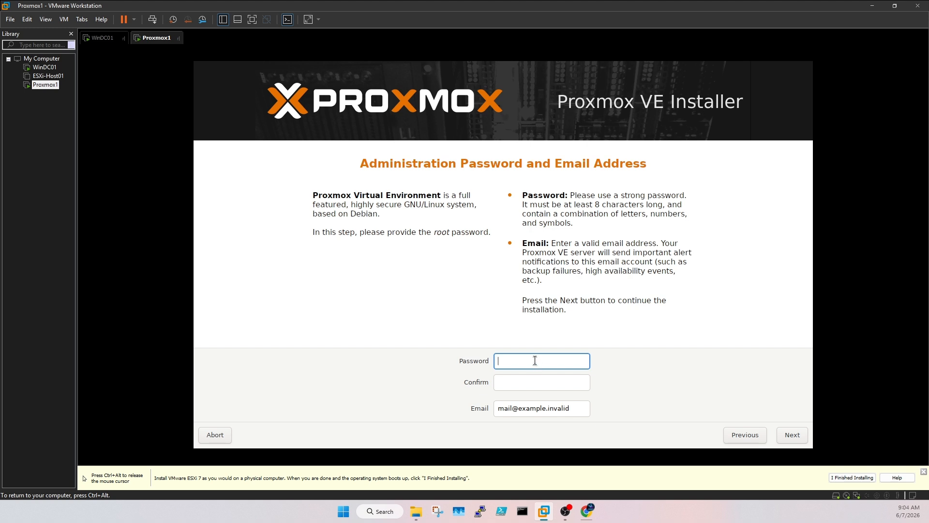
Step: Enter and confirm the root administrator password
key("ctrl+alt")
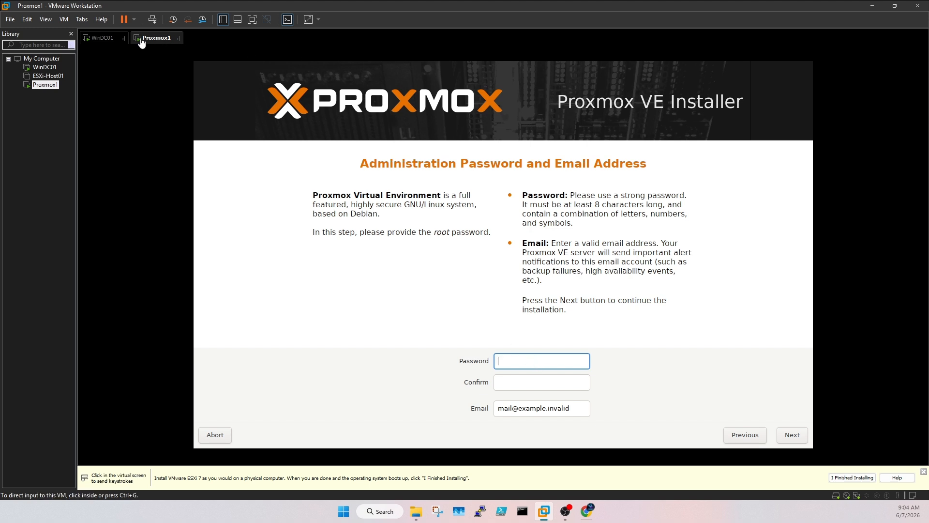
left_click(266, 200)
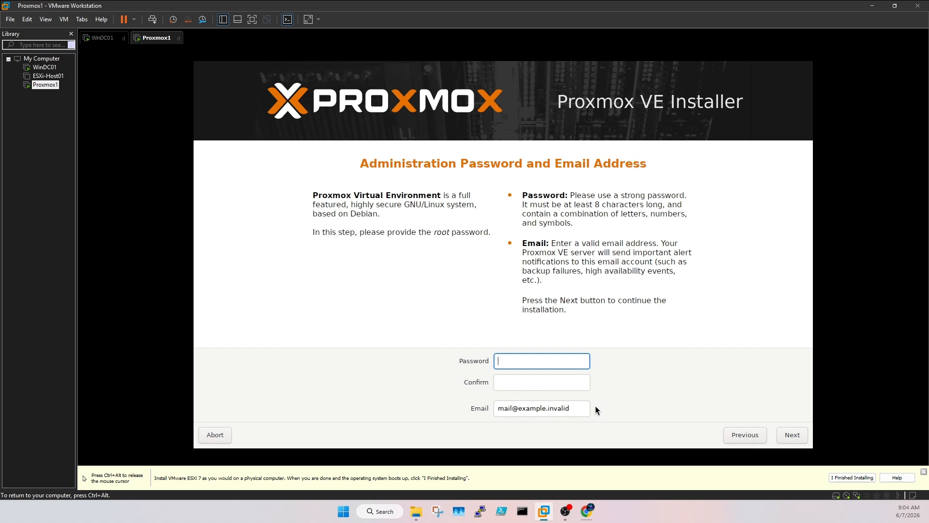
type("**********")
key("Tab")
type("*******")
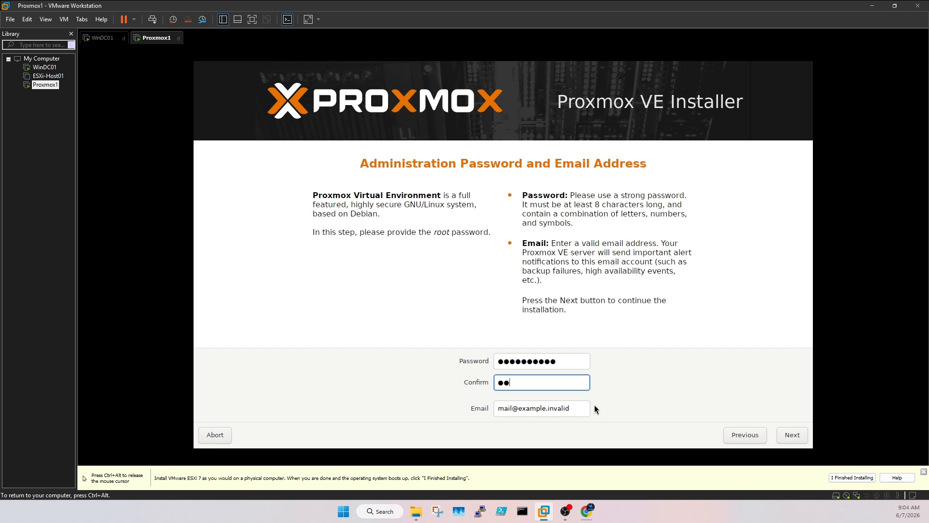
type("***")
Step: Fill in the administrator's e-mail address, correcting typos, and continue
left_click(565, 406)
left_click_drag(577, 406, 474, 394)
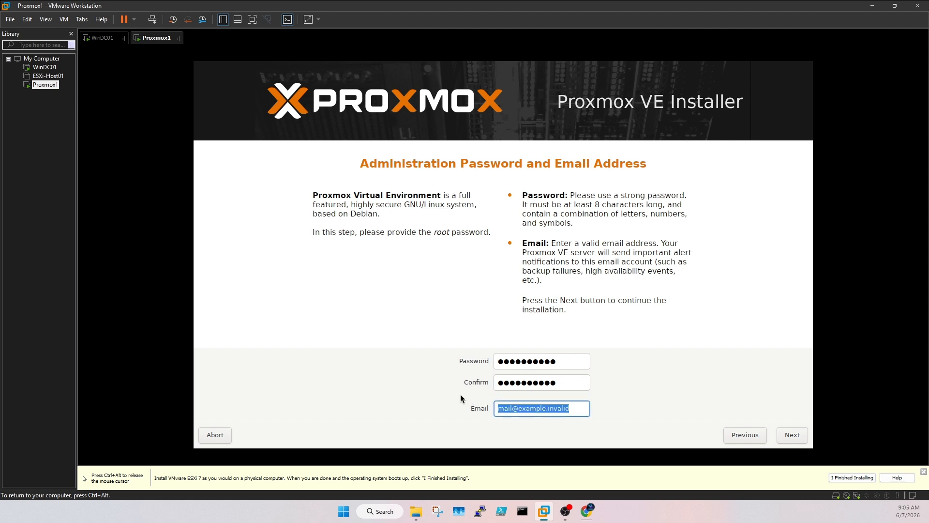
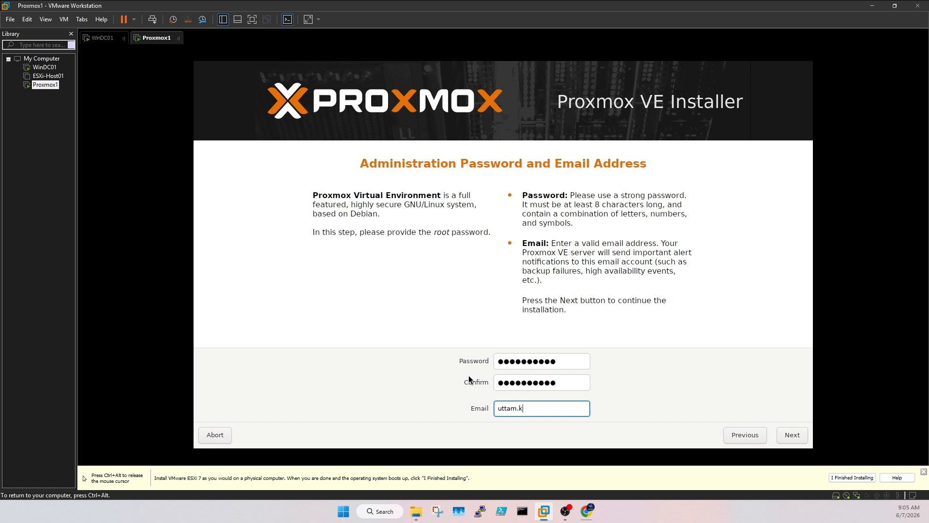
key("ctrl+a")
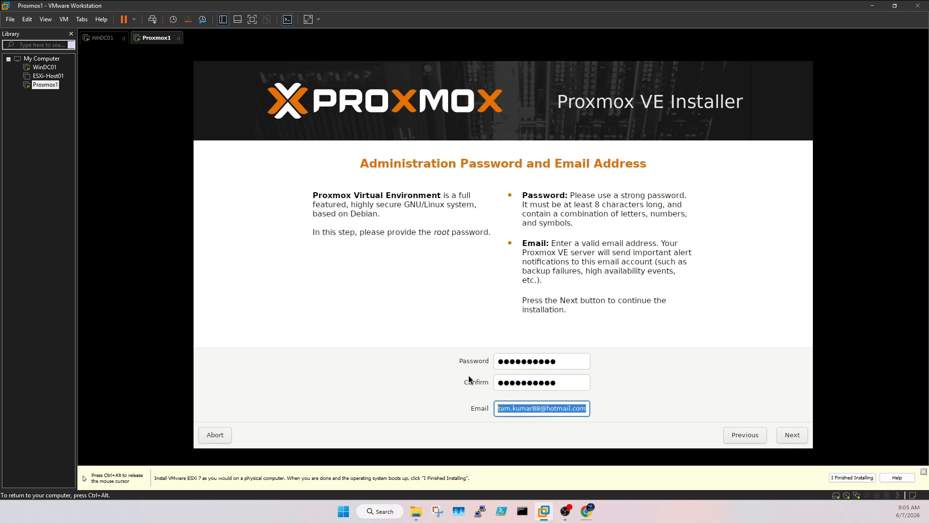
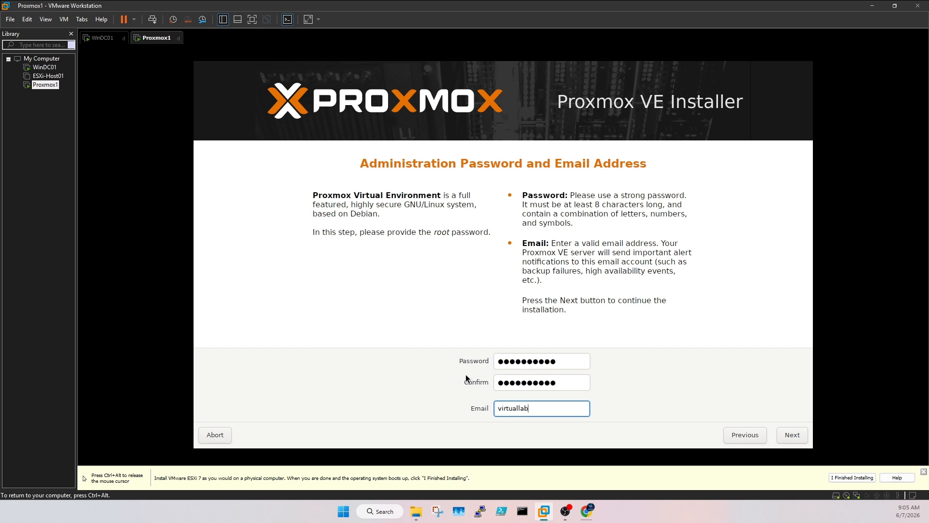
left_click(791, 435)
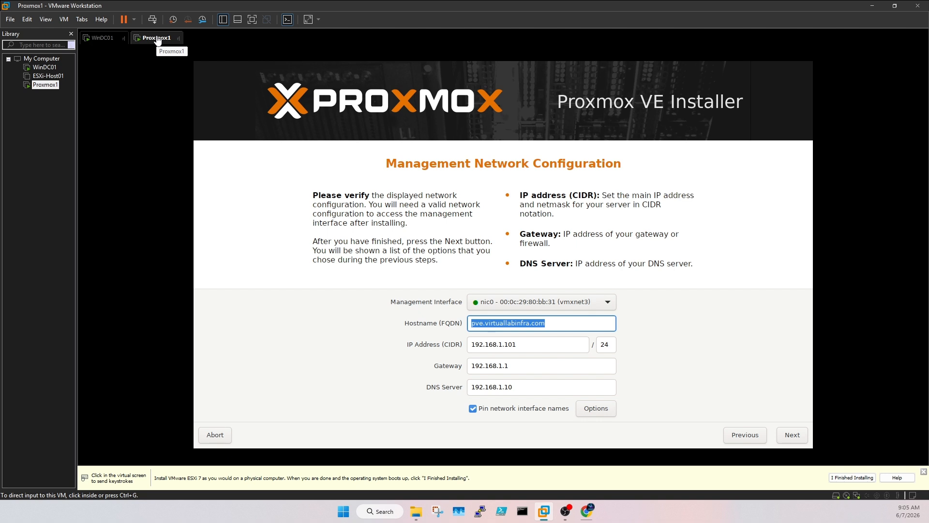
Step: Change the installer's hostname prefix to PVE-Node-1, making it PVE-Node-1.virtuallabinfra.com
left_click(179, 88)
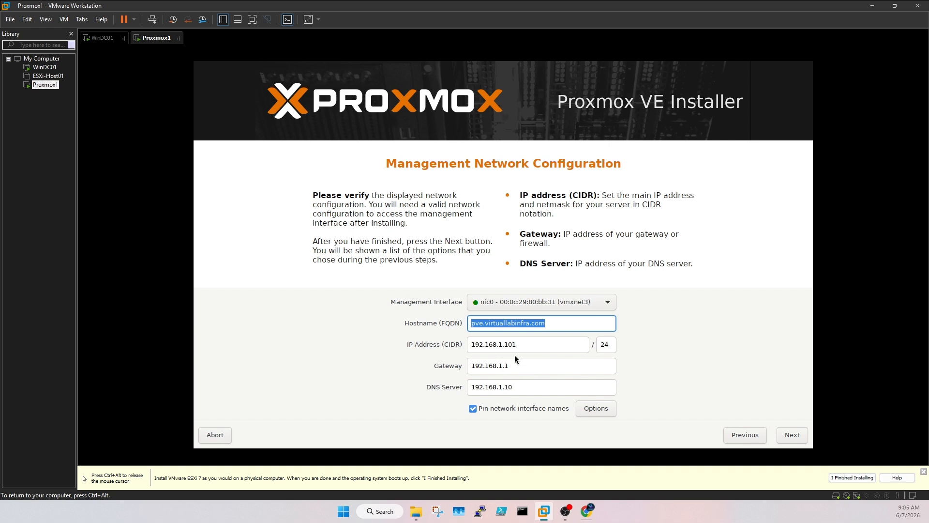
left_click_drag(485, 323, 458, 326)
key("Left")
key("Delete")
key("Delete")
key("Delete")
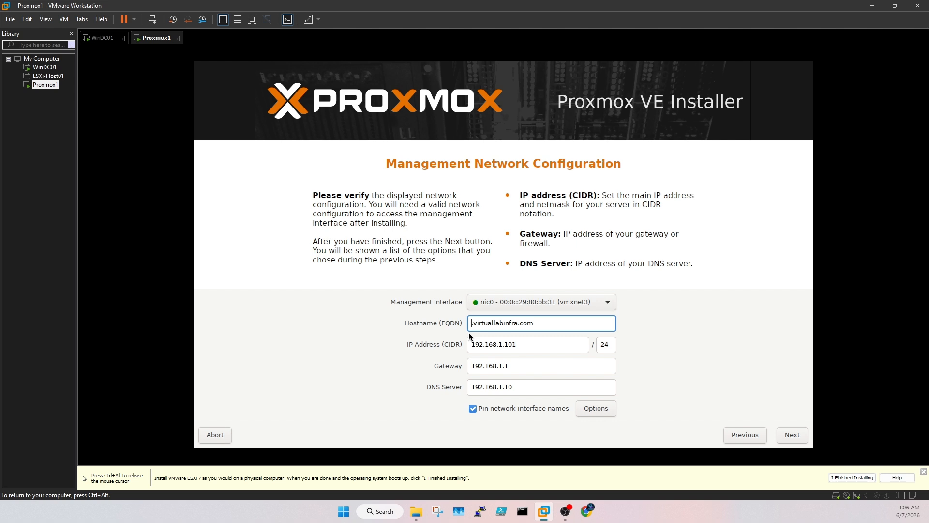
type("PVE-Node-1")
Step: Change the management IP address to 192.168.1.11/24
left_click_drag(511, 344, 547, 345)
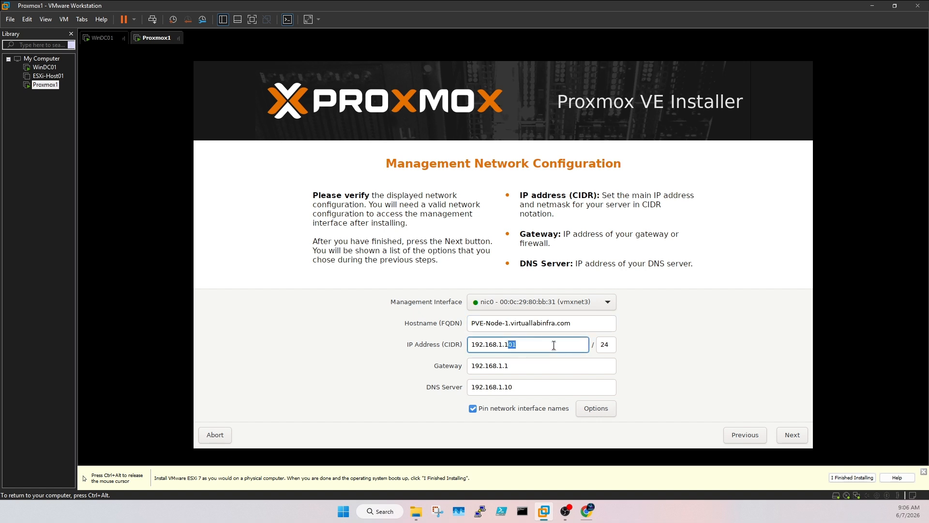
key("BackSpace")
key("BackSpace")
type("2")
key("BackSpace")
type("11")
key("ctrl+alt")
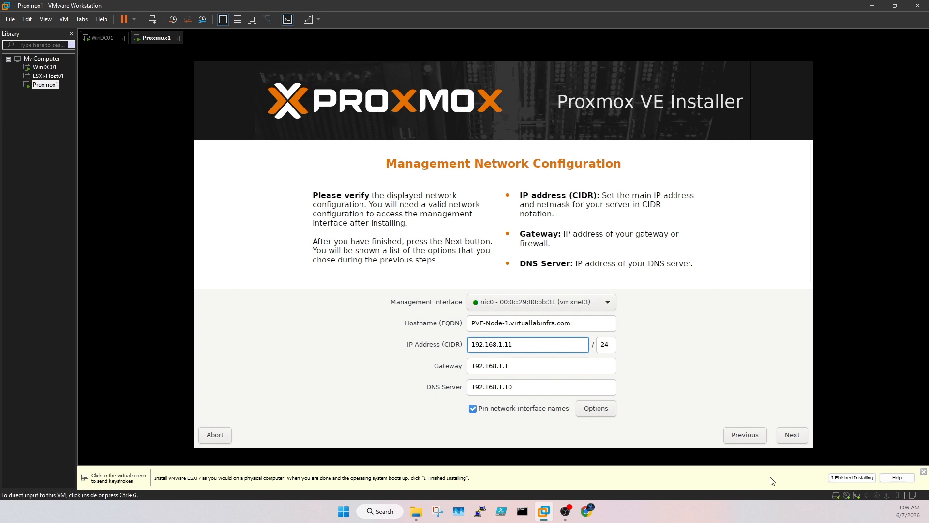
left_click(794, 437)
Step: Review the summary (PVE-Node-1, 192.168.1.11/24, ext4 on /dev/sda) and start the Proxmox VE installation
left_click(794, 436)
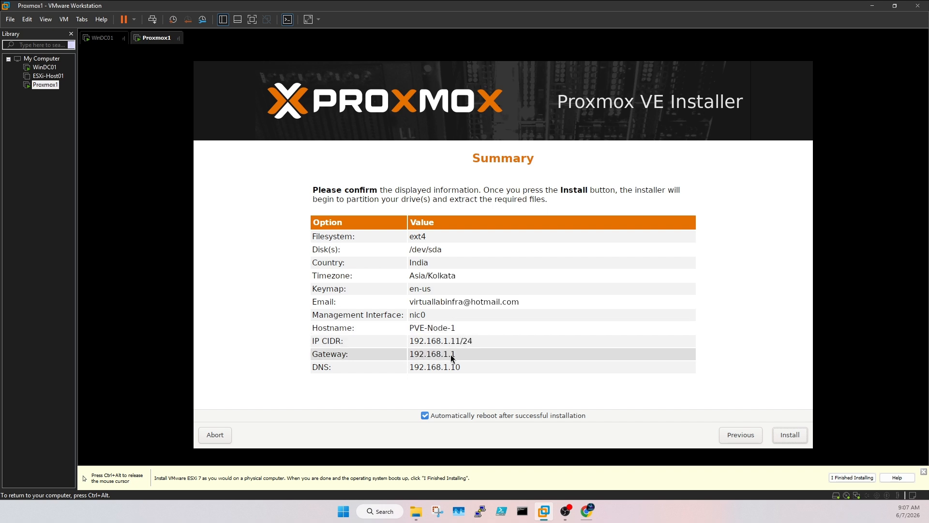
left_click(792, 435)
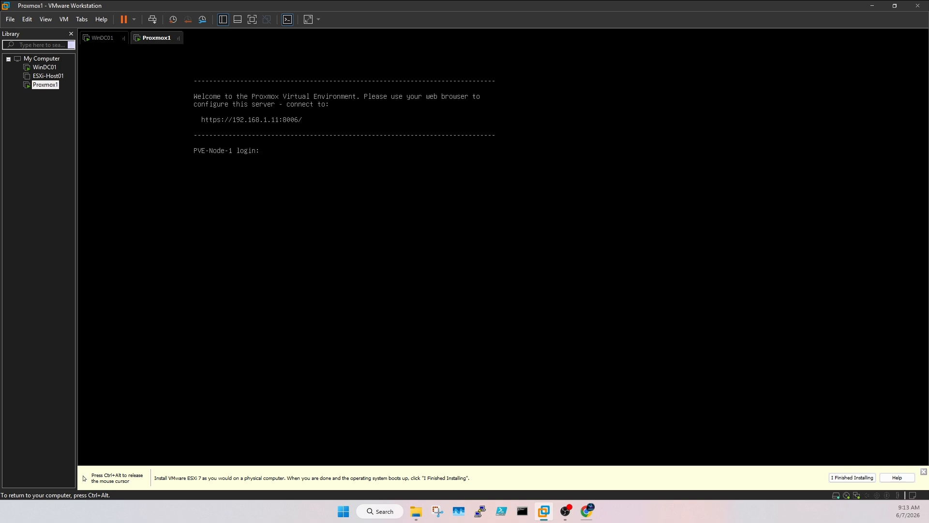
Step: Log in to the PVE-Node-1 console as root and run whoami
key("ctrl+alt")
left_click(357, 161)
type("root")
key("Return")
key("Return")
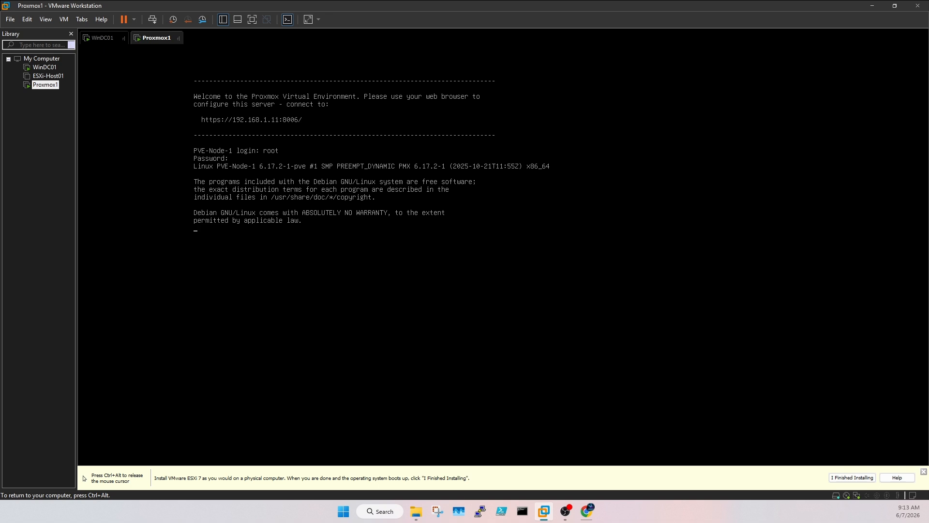
key("Return")
key("Return")
type("wh")
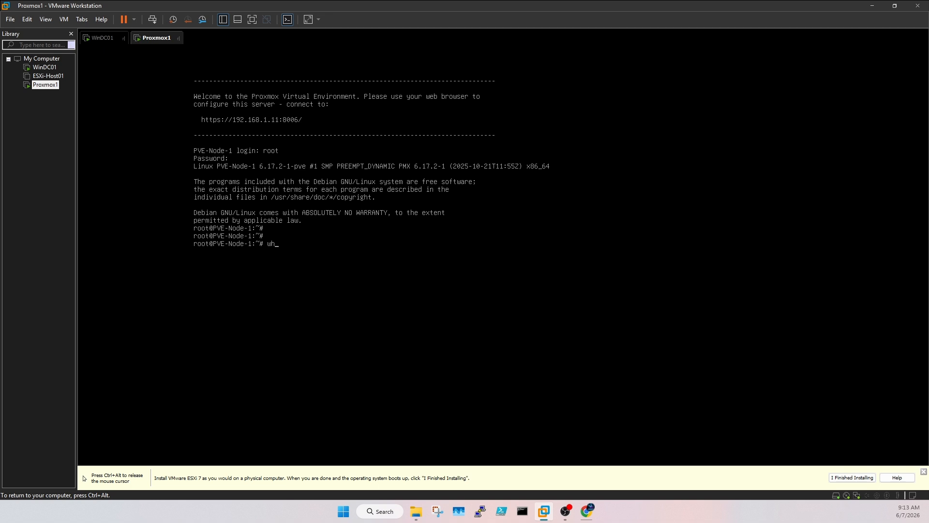
type("oami")
key("Return")
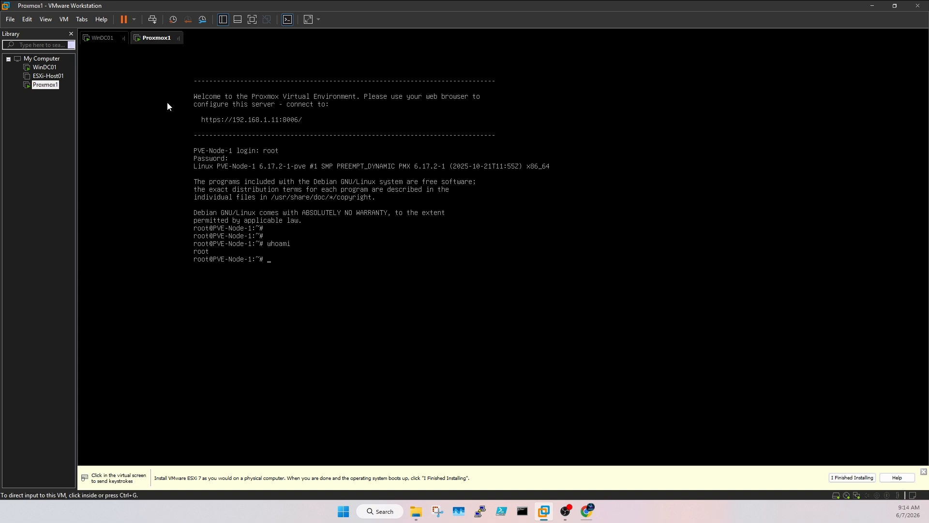
Step: Switch VMware Workstation over to the WinDC01 machine tab
key("ctrl+alt")
left_click(274, 55)
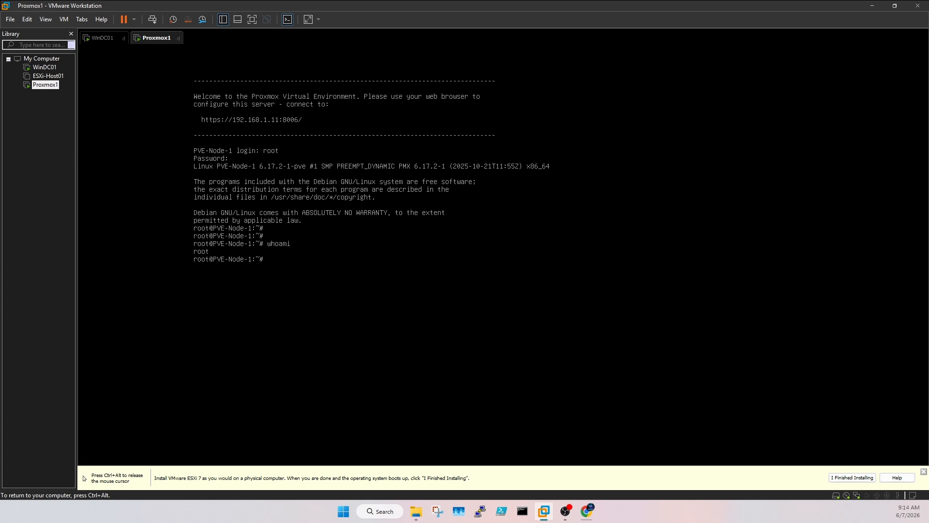
key("ctrl+alt")
left_click(108, 38)
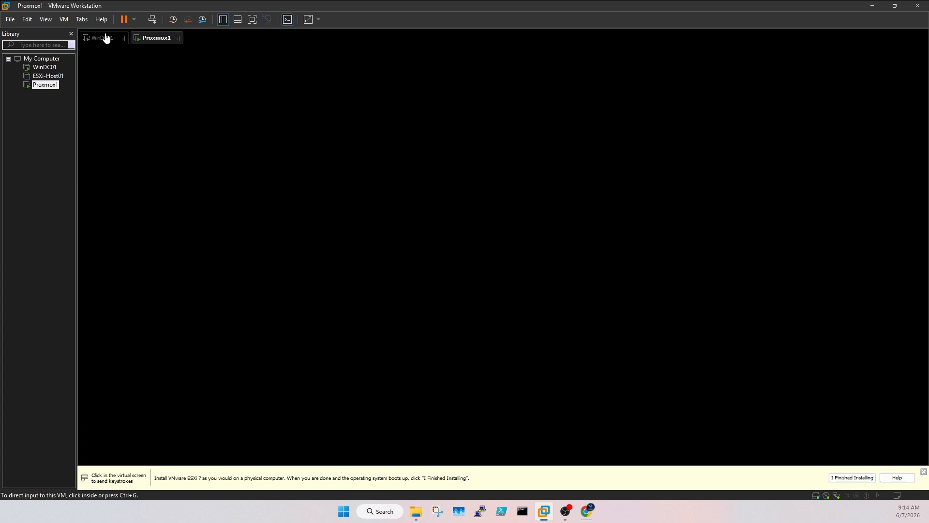
left_click(150, 38)
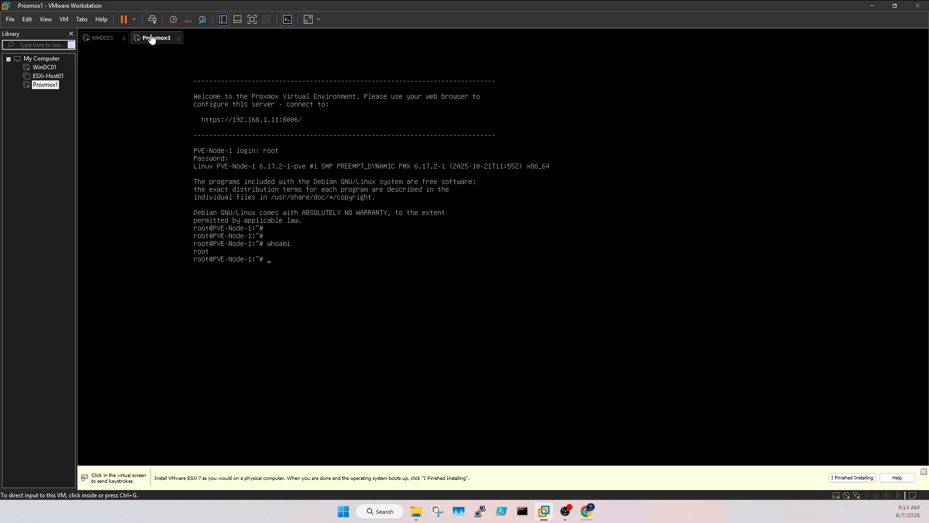
left_click(114, 38)
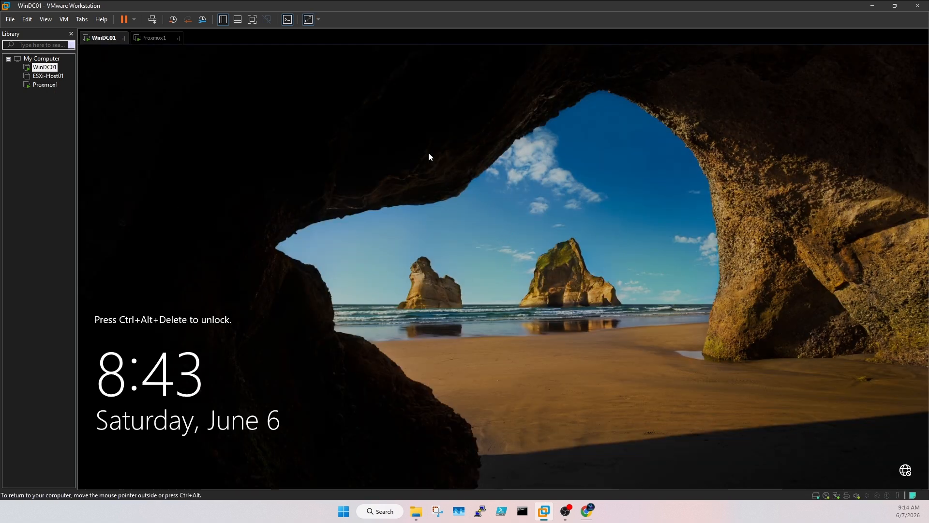
left_click(154, 39)
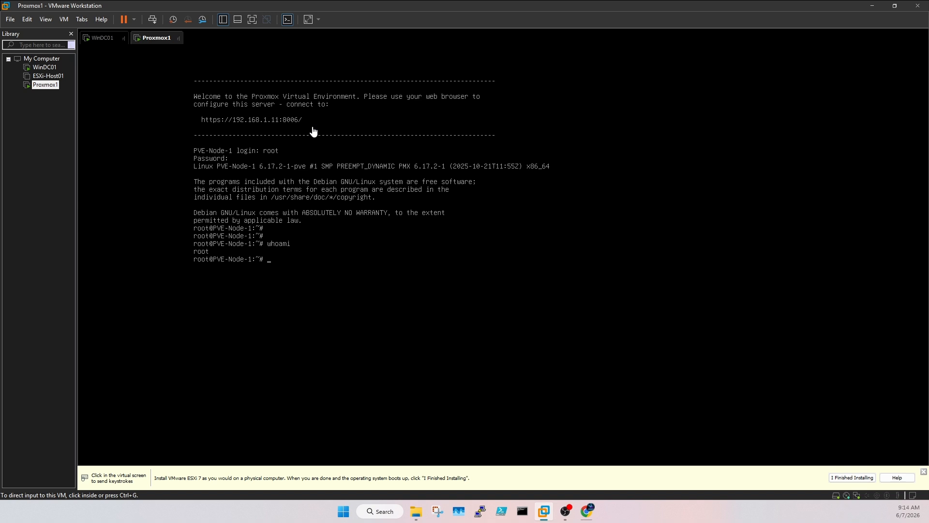
left_click(317, 198)
Step: Open the Wi-Fi adapter's IPv4 properties via Win+X Network Connections and choose 'Use the following IP address'
left_click(344, 511)
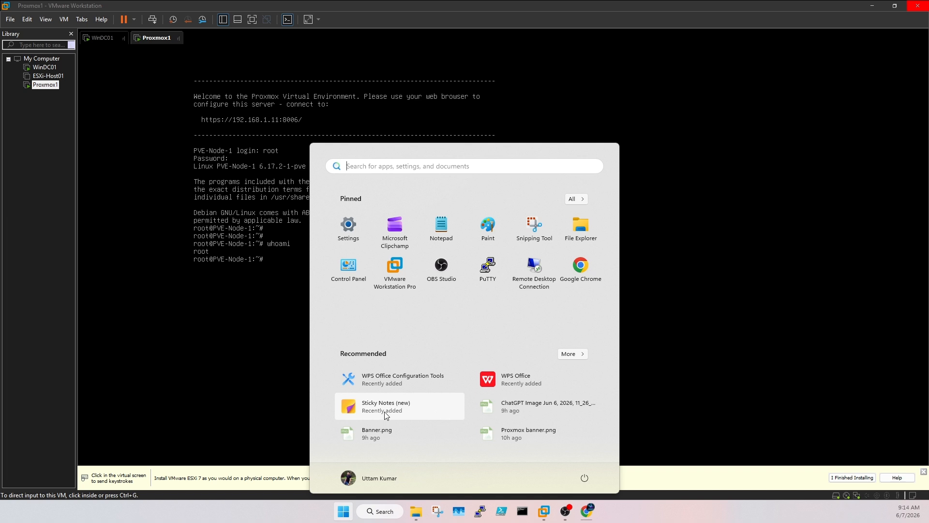
left_click(345, 512)
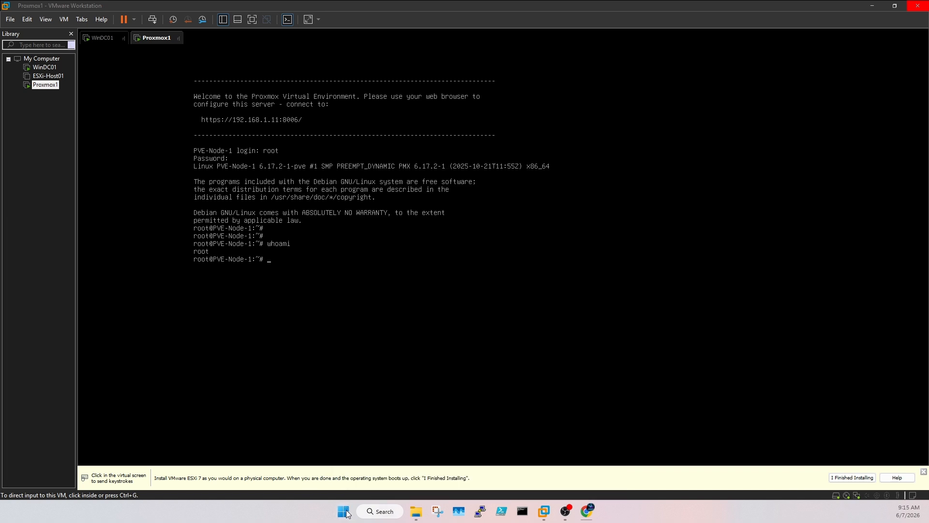
right_click(345, 511)
left_click(507, 440)
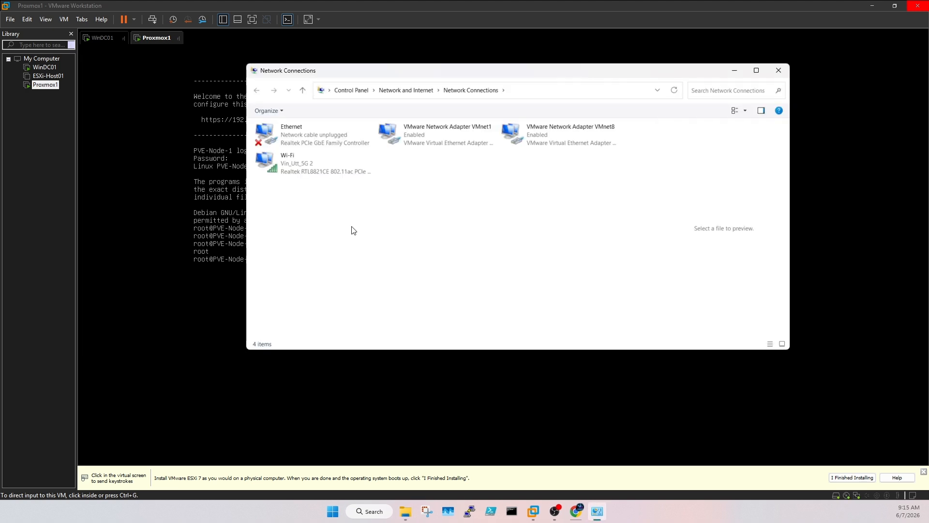
left_click(329, 174)
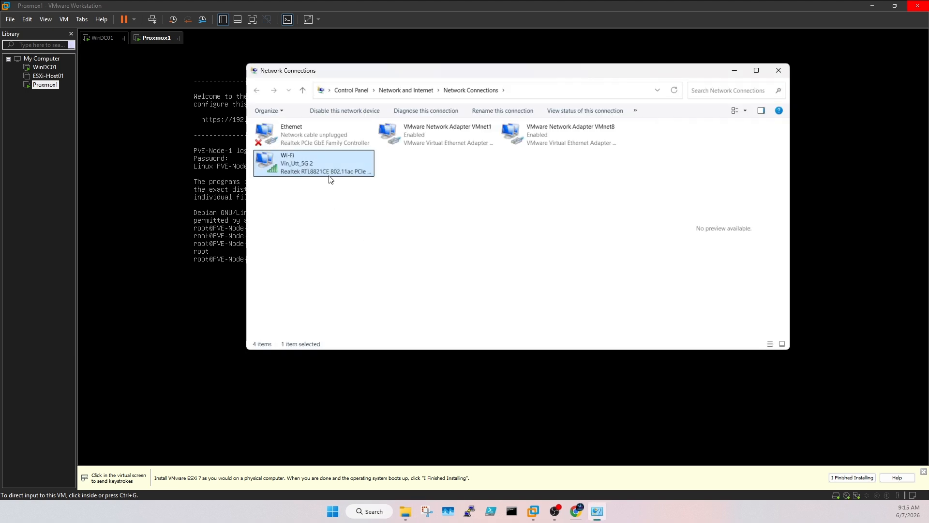
right_click(336, 162)
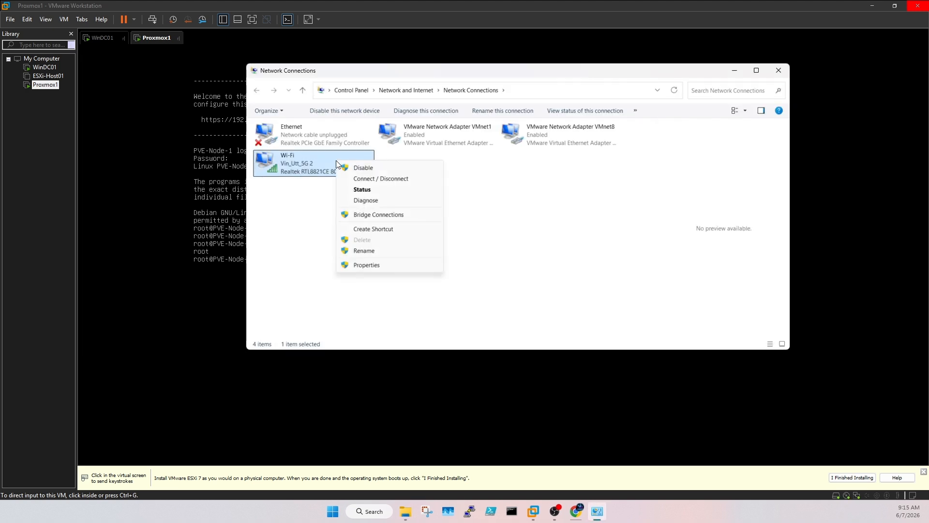
left_click(380, 266)
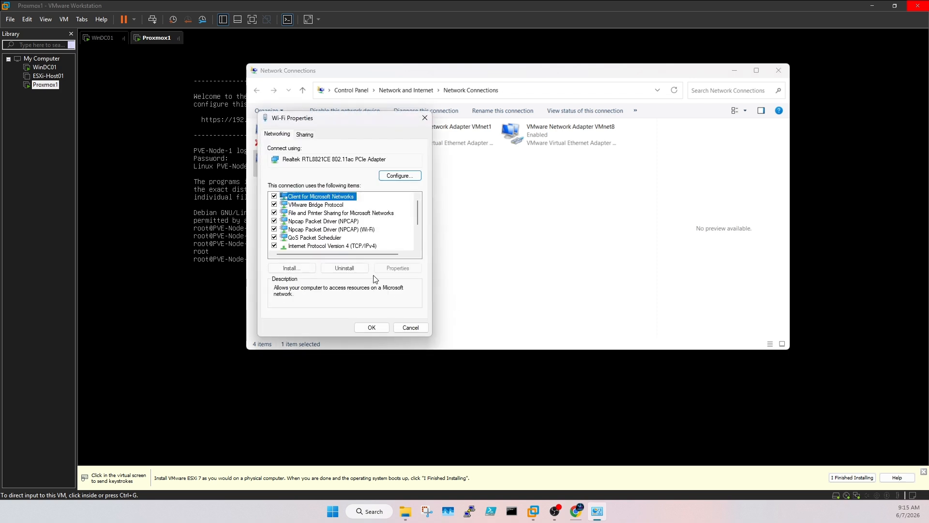
double_click(368, 245)
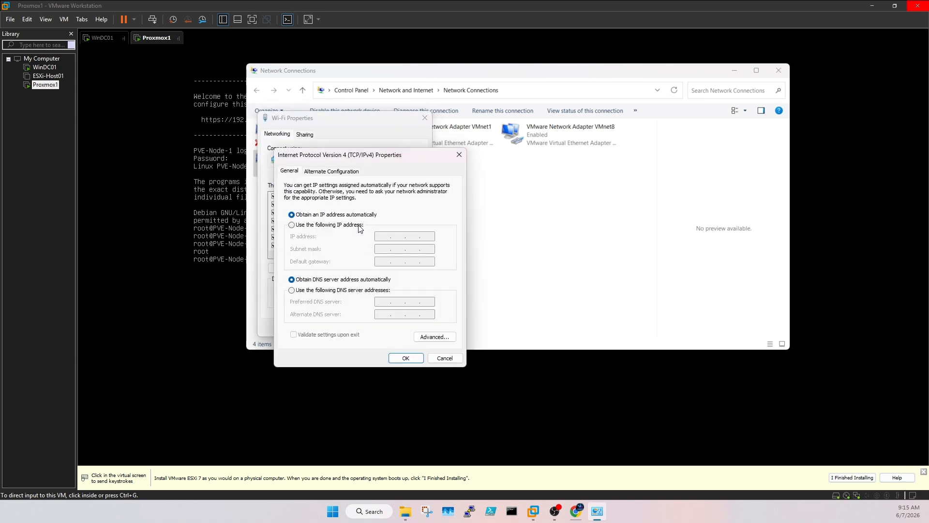
left_click(360, 225)
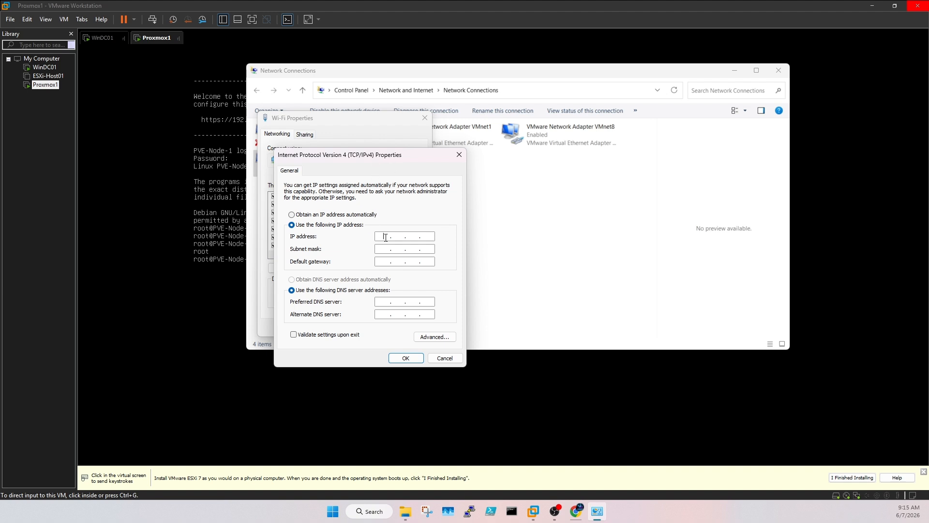
Step: Enter a static 192.168 IPv4 address, the default subnet mask and the gateway for Wi-Fi
left_click(421, 239)
type("1")
key("BackSpace")
type("192 . 168")
key("Tab")
key("Tab")
type("192168")
key("Tab")
key("Tab")
type("192 . 168")
Step: Fix the duplicate address conflict, accept the TCP/IP warning and save the Wi-Fi properties
left_click(405, 357)
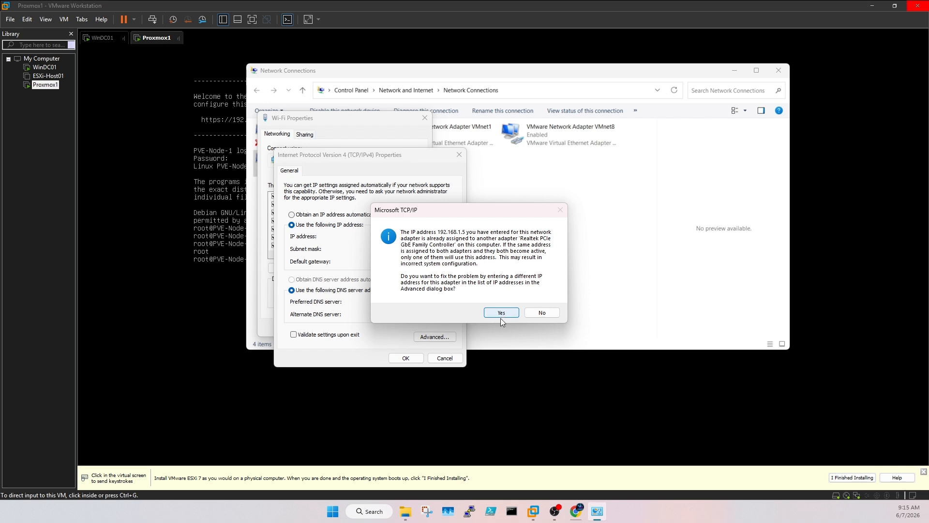
left_click(507, 313)
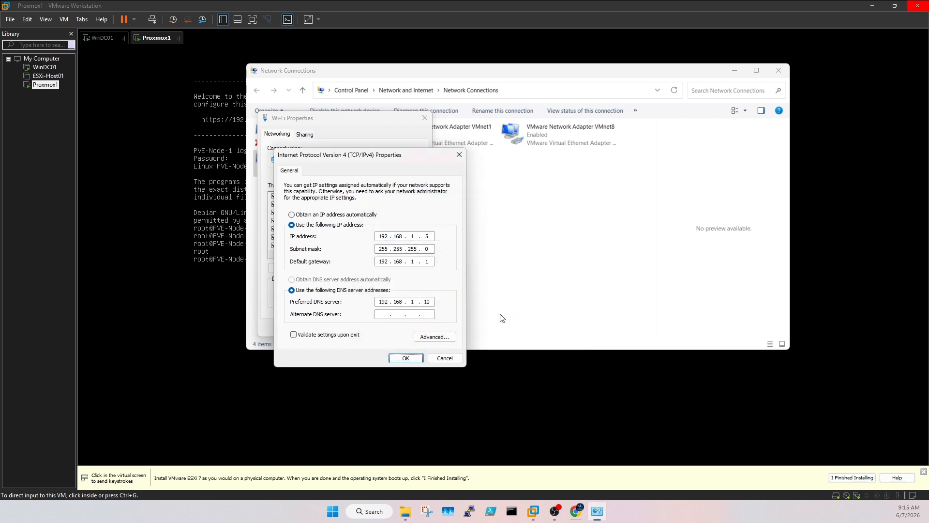
left_click(417, 357)
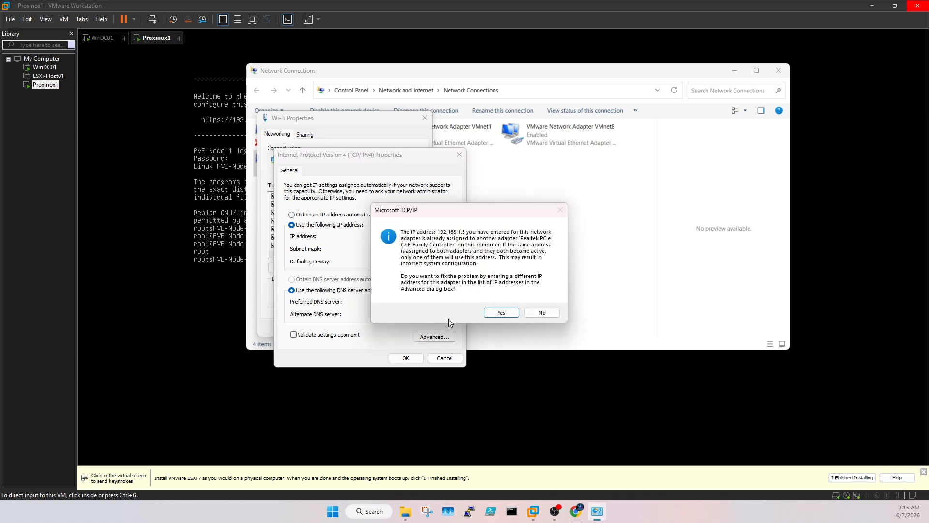
left_click(510, 315)
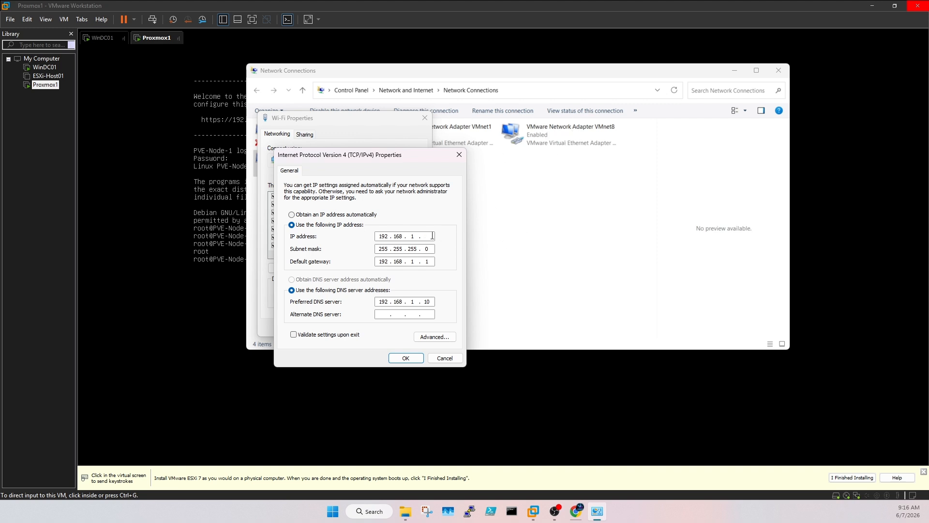
type("8")
left_click(406, 358)
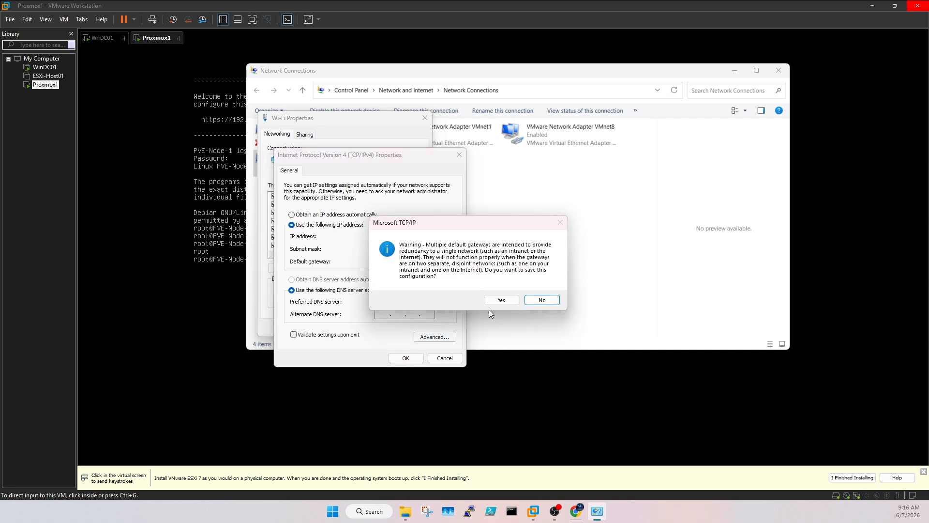
left_click(501, 300)
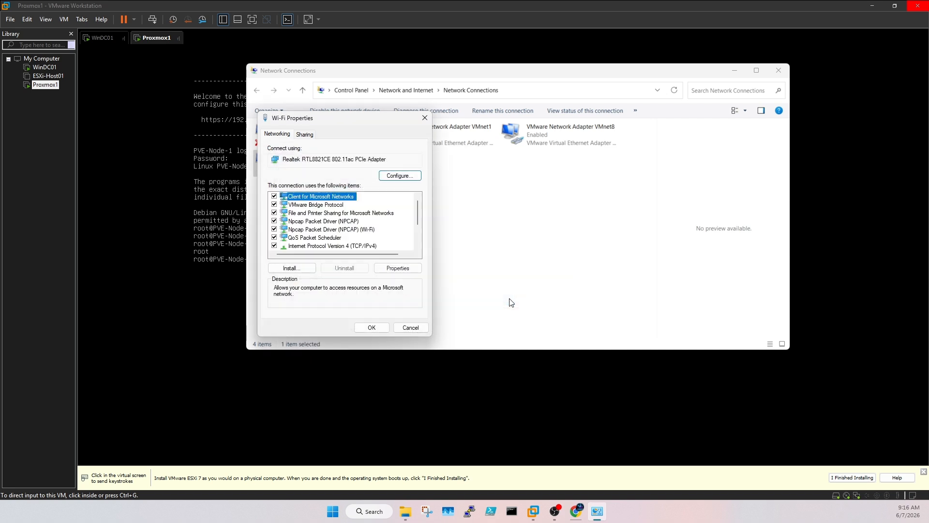
left_click(378, 327)
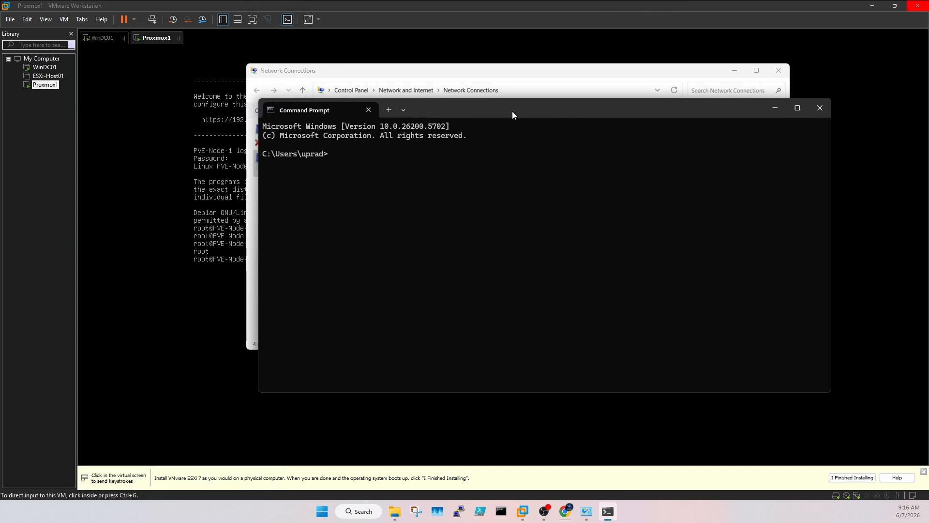
Step: Ping 192.168.1.11 from Command Prompt, confirming 4/4 replies with 0% loss, then minimize it
left_click(734, 71)
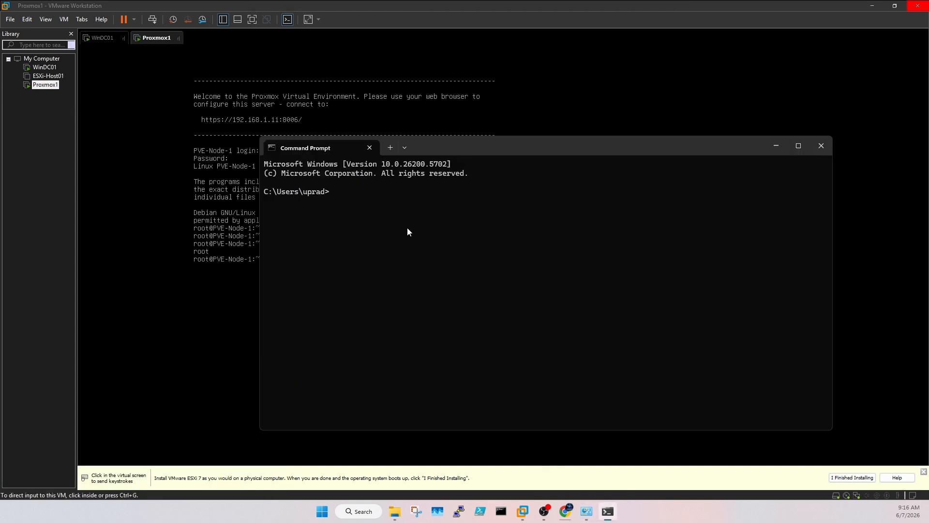
left_click_drag(453, 145, 459, 180)
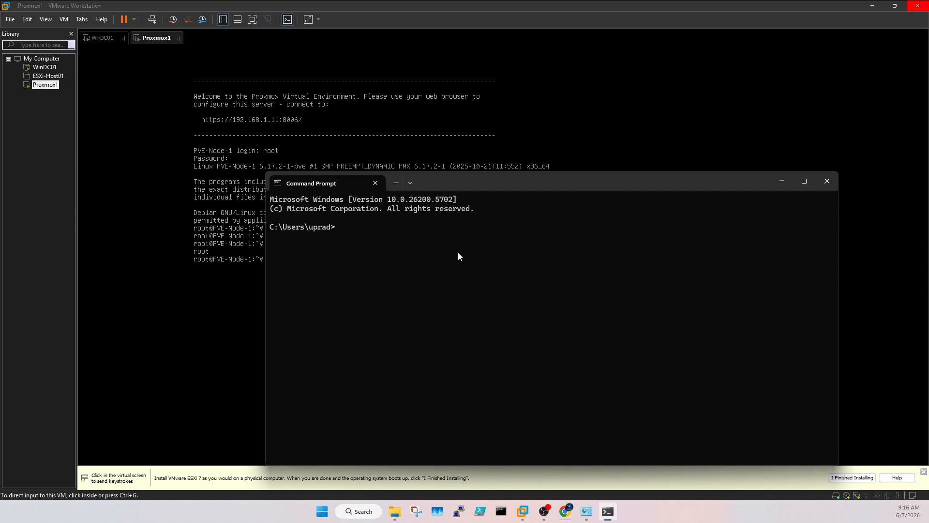
type("192.168.1.11")
key("Return")
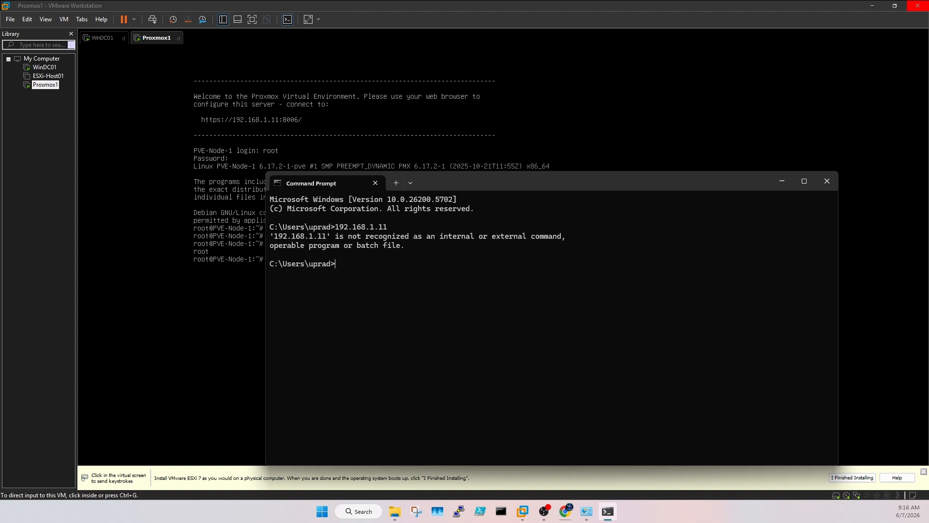
key("Up")
key("Home")
type("ping")
key("Return")
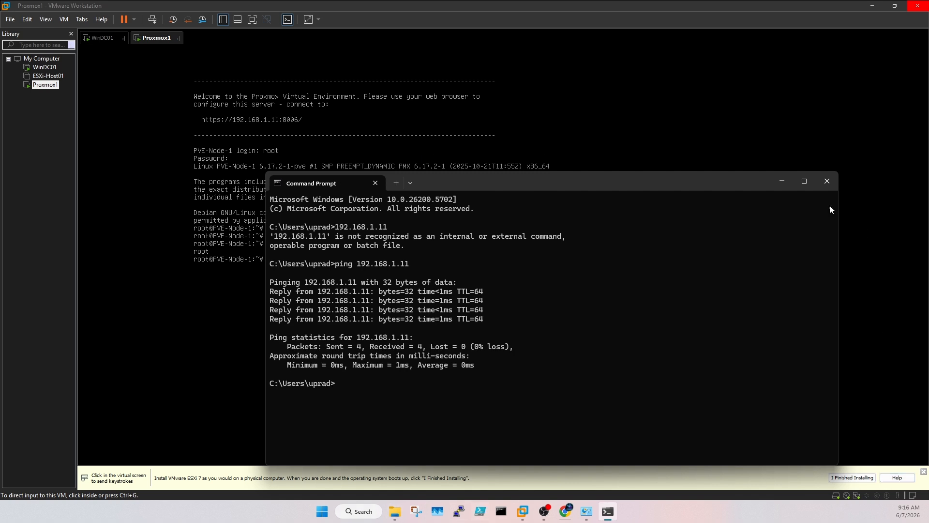
left_click(780, 180)
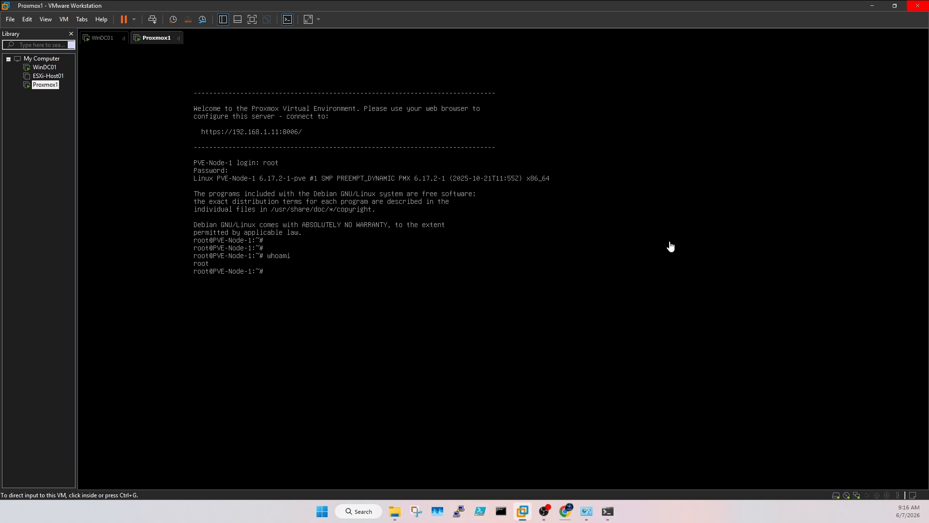
left_click(566, 511)
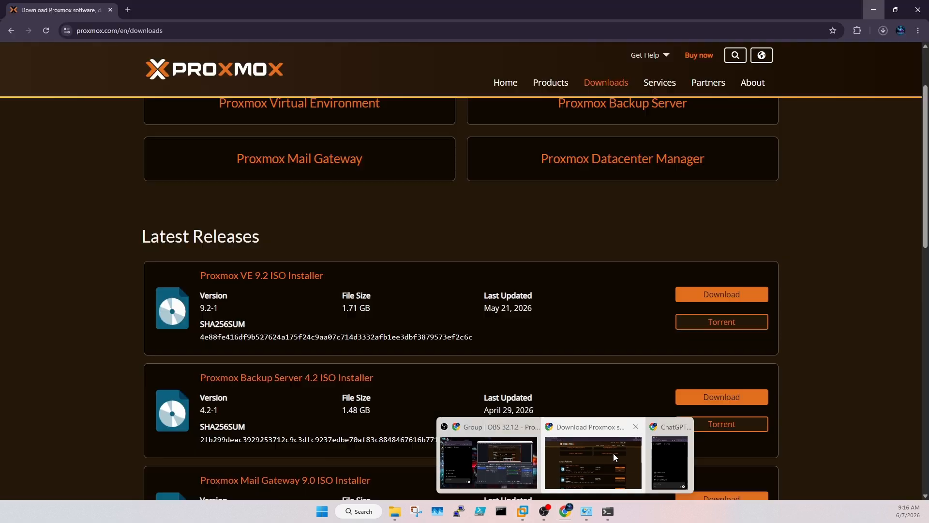
left_click(607, 457)
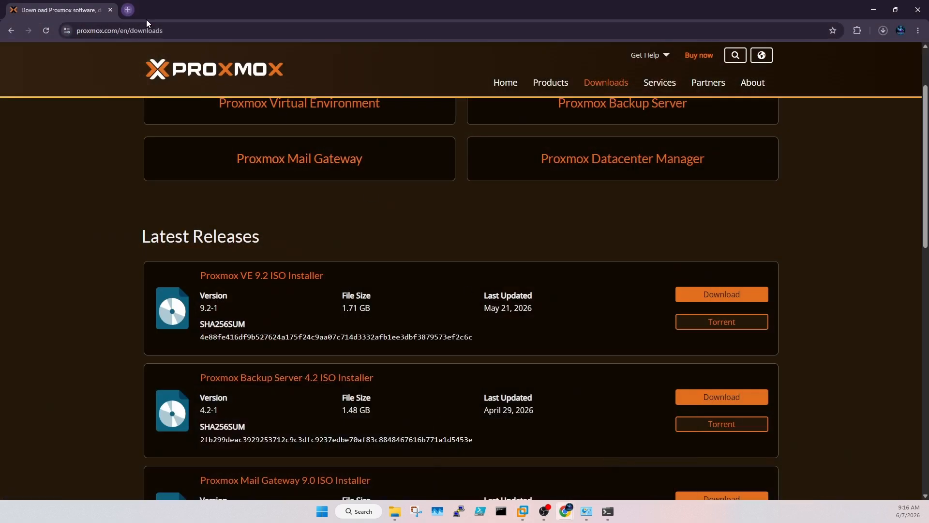
left_click(128, 10)
left_click(154, 30)
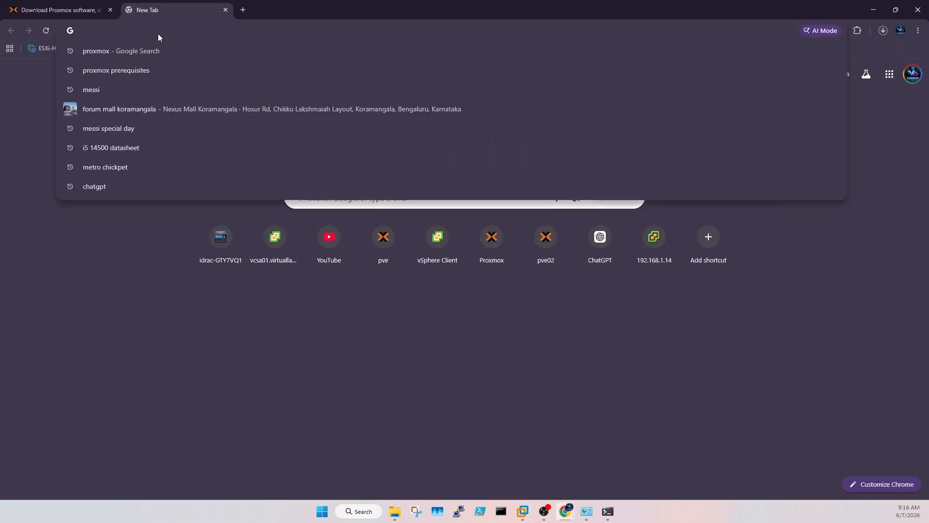
type("https:")
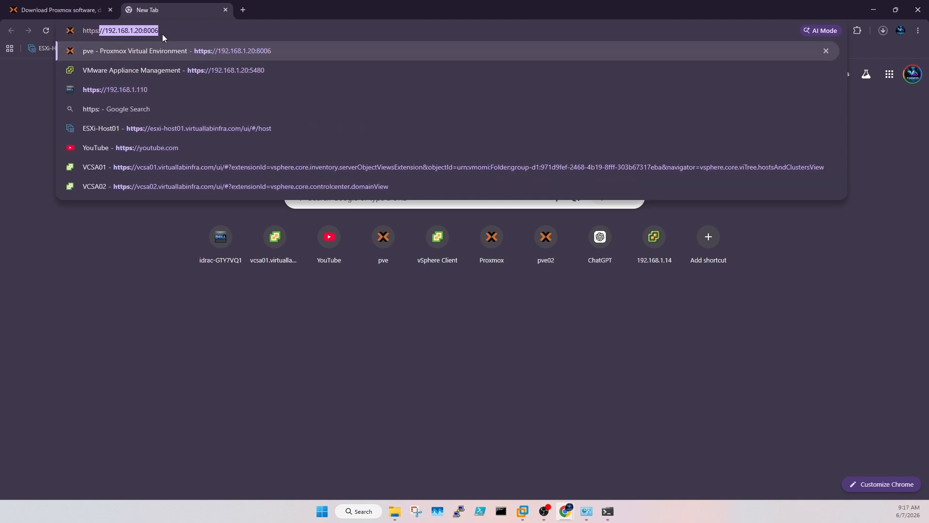
type("//")
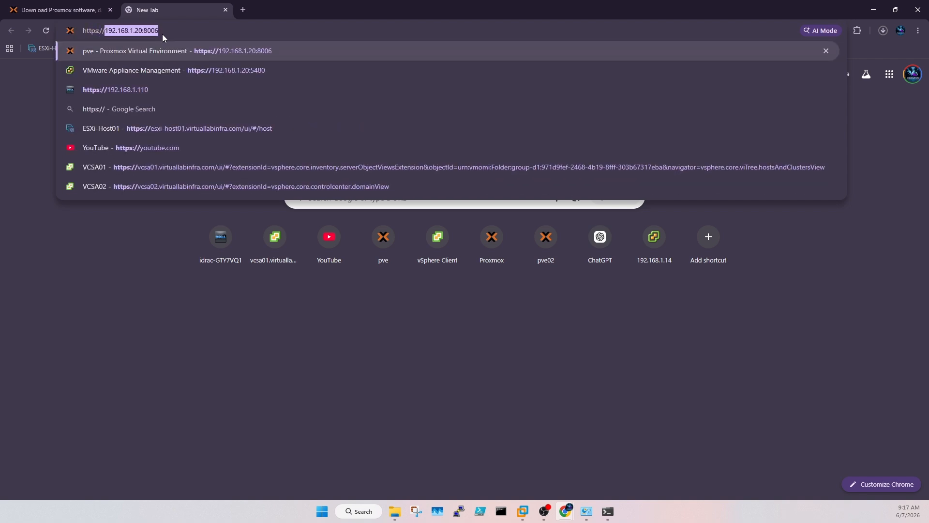
type("192.16")
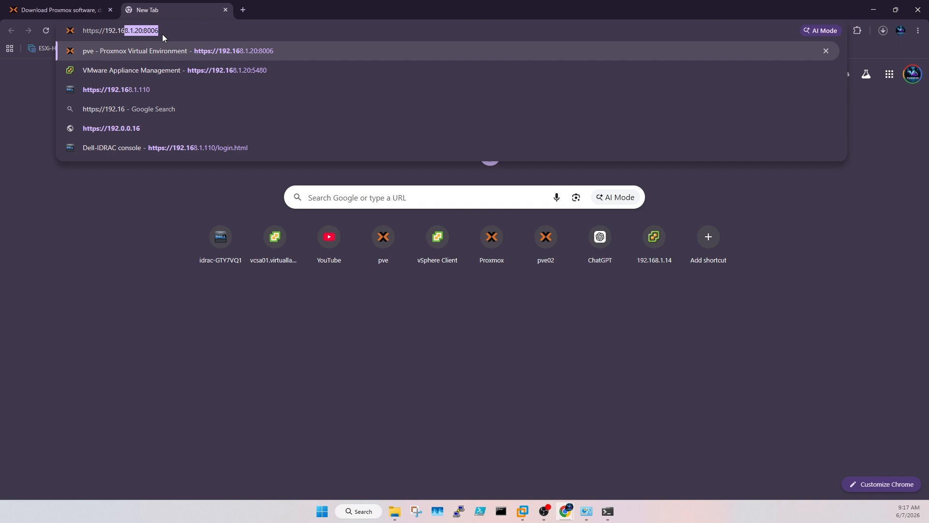
type("8.1.")
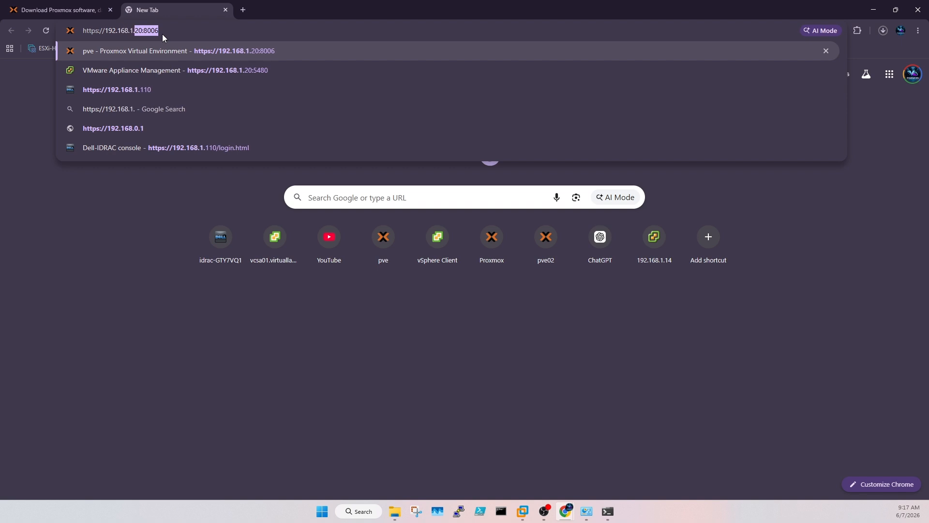
type("11:")
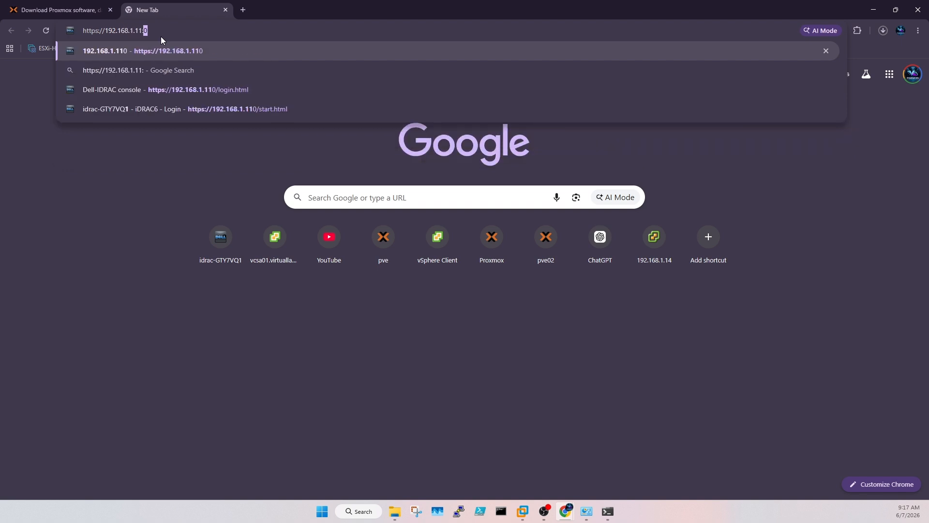
type("8006")
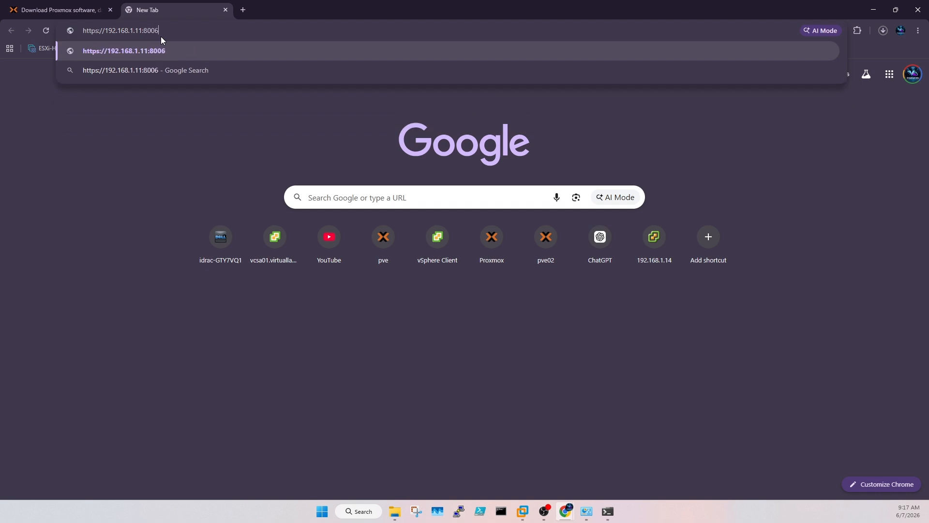
key("Return")
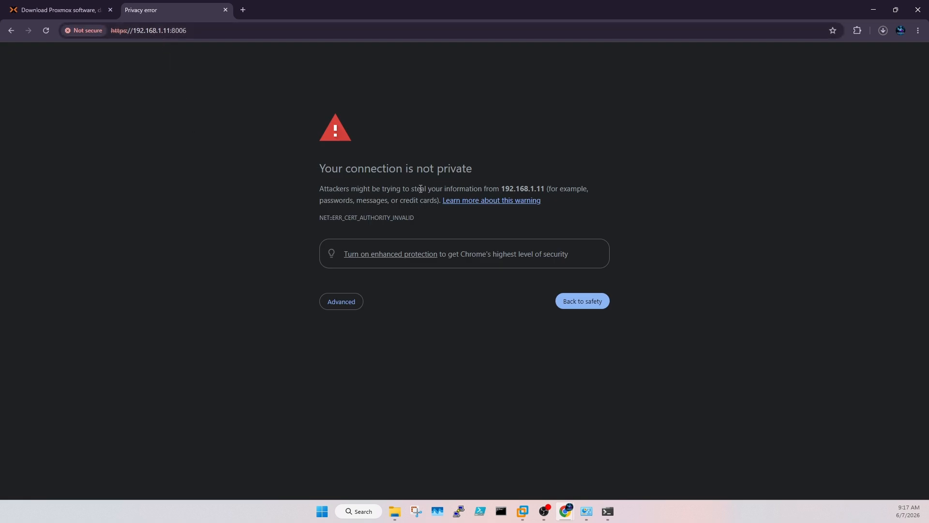
left_click(354, 302)
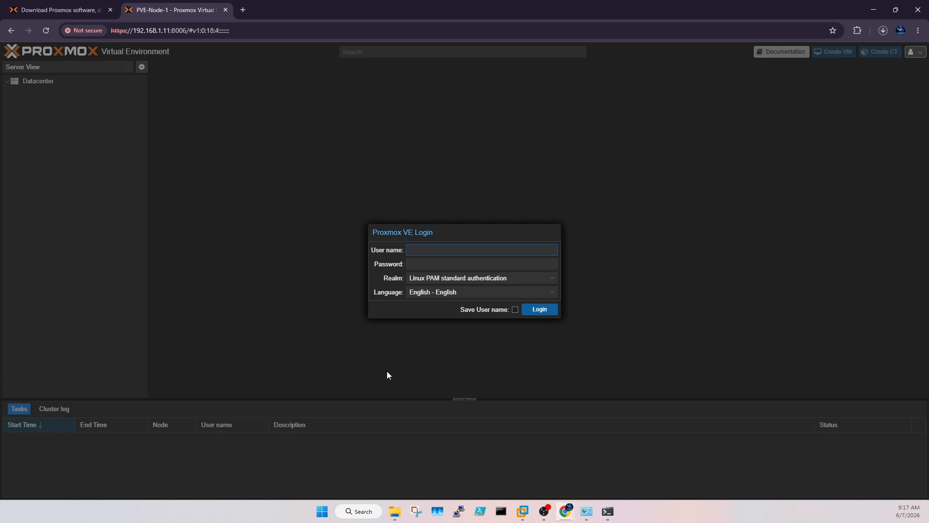
Step: Sign in to the Proxmox web UI with the saved root user name and its password
left_click(417, 250)
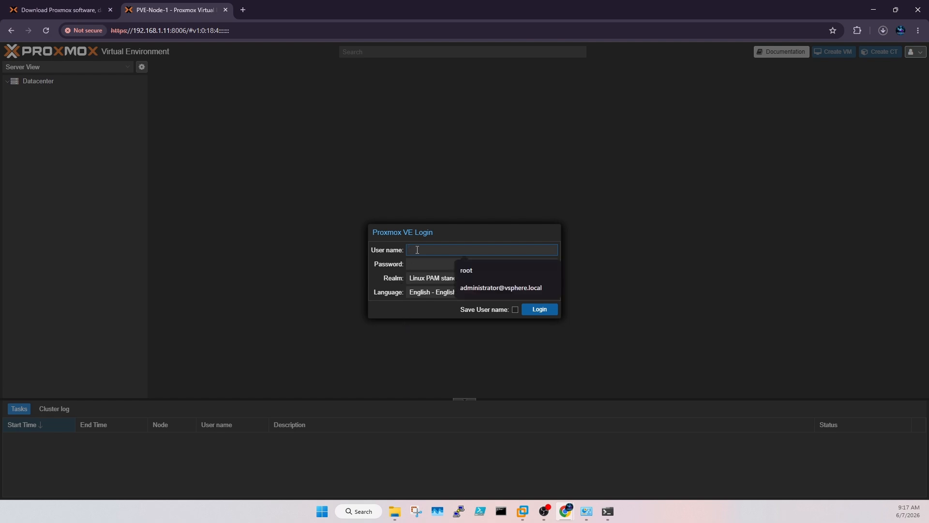
left_click(466, 273)
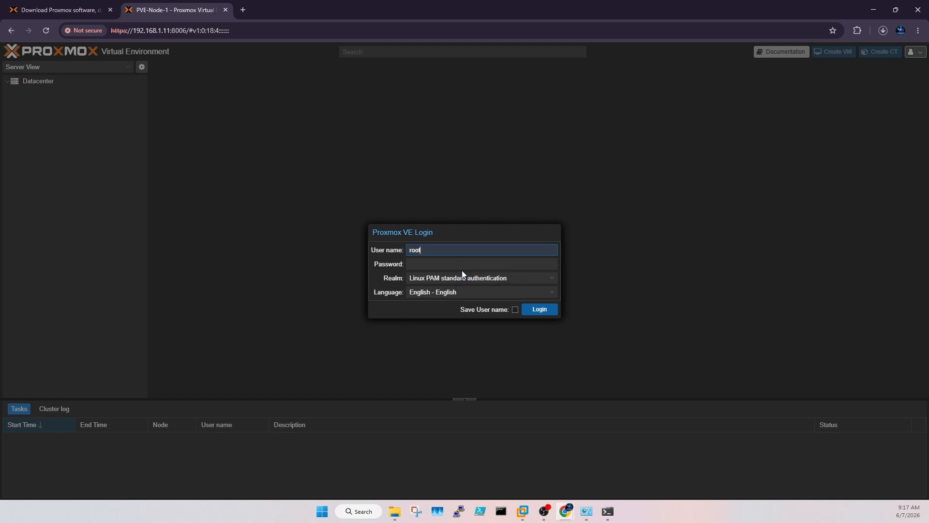
left_click(448, 263)
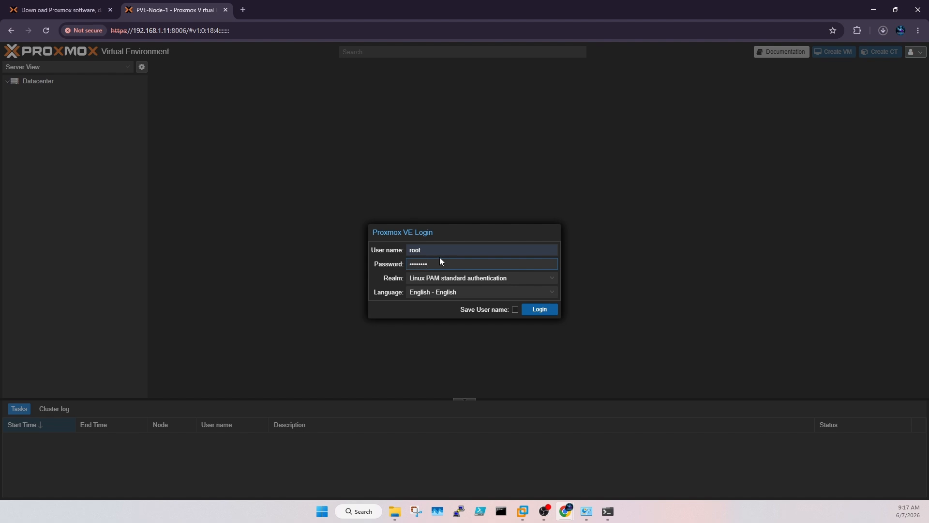
key("Return")
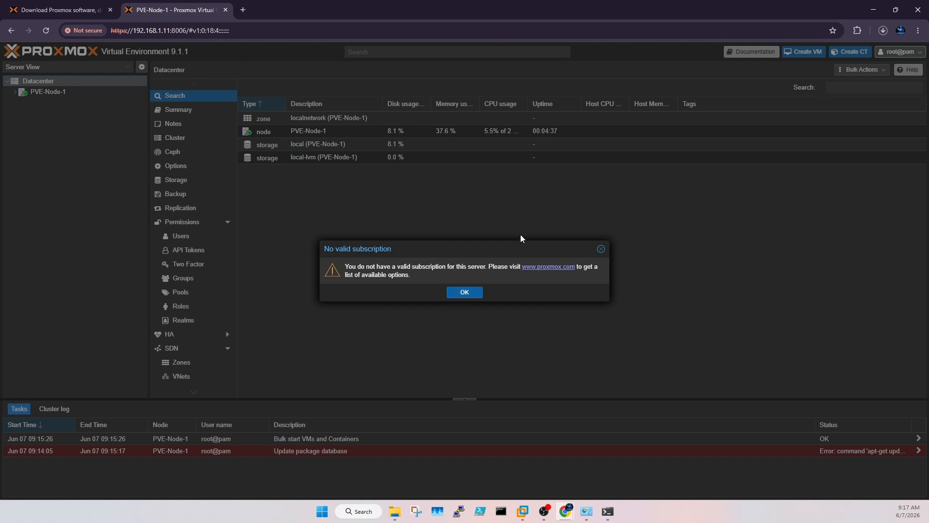
Step: Dismiss the subscription notice, browse PVE-Node-1's local storage ending on ISO Images, then return to VMware
left_click(470, 293)
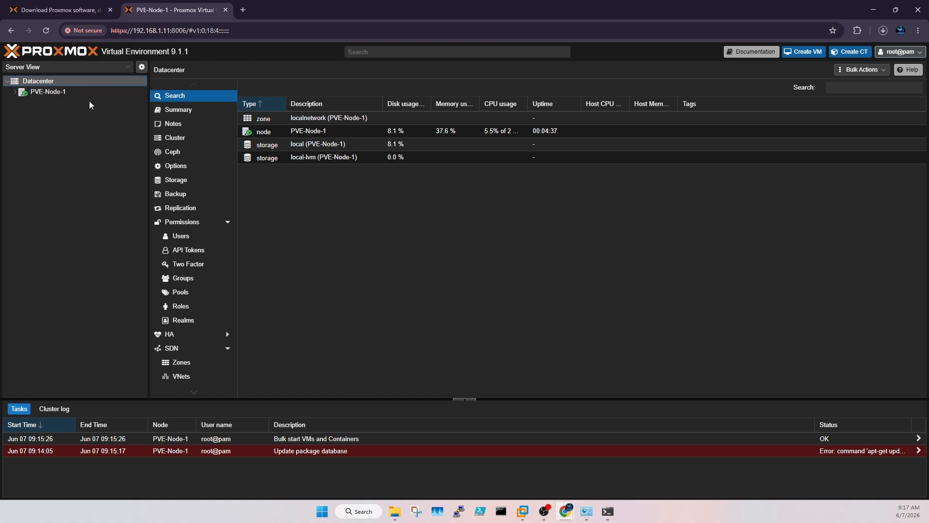
left_click(15, 93)
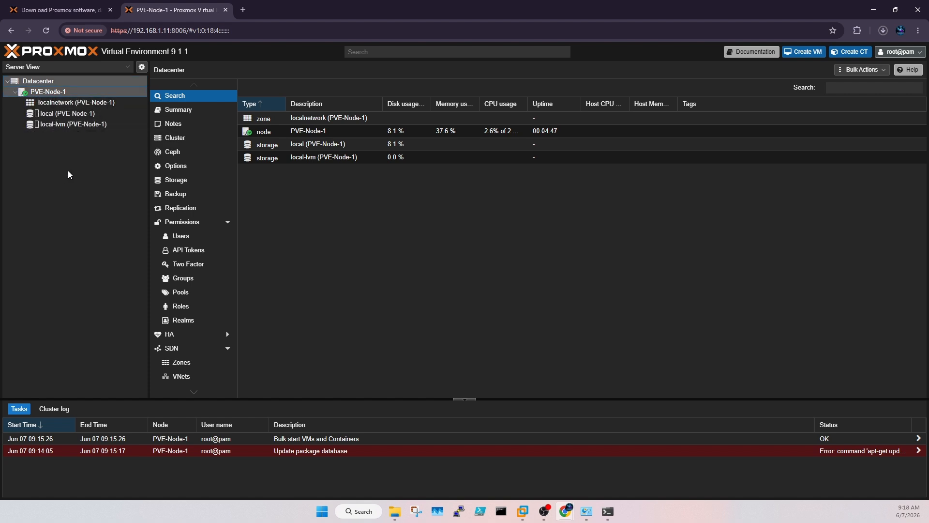
left_click(50, 115)
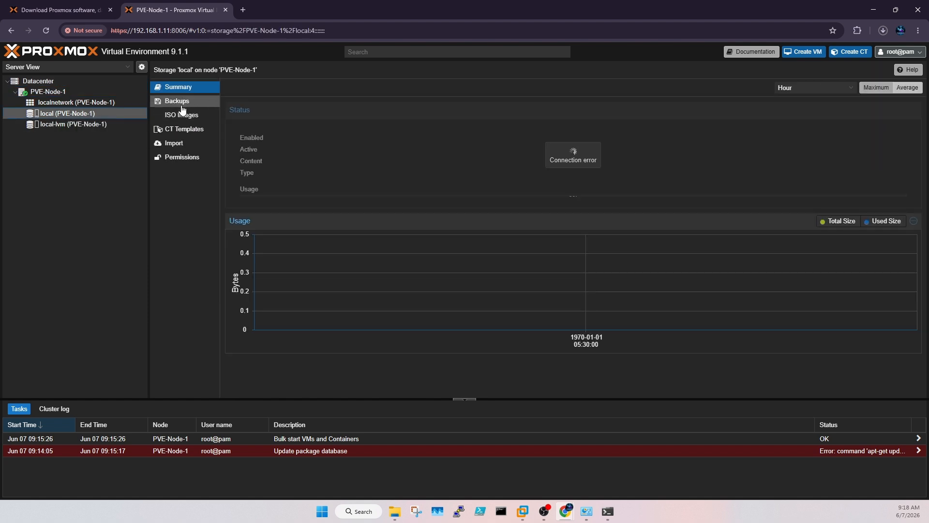
left_click(195, 119)
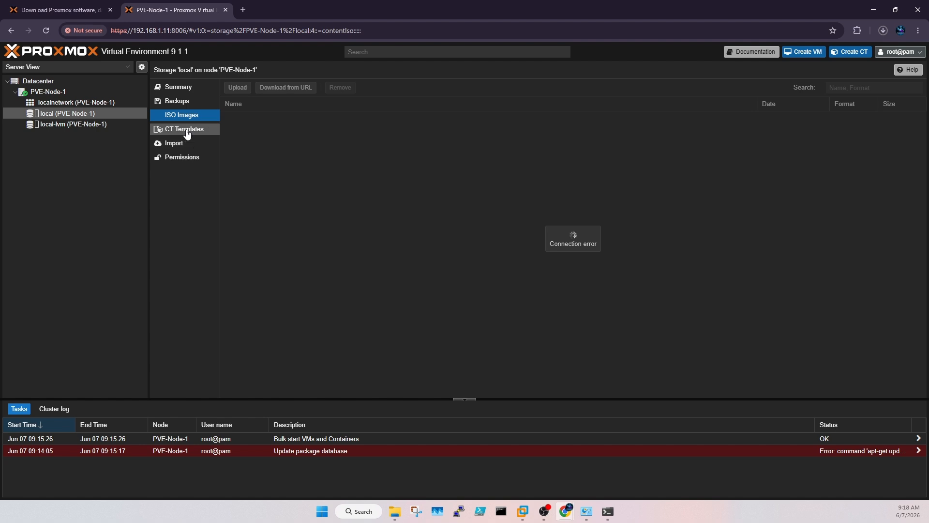
left_click(186, 131)
left_click(191, 158)
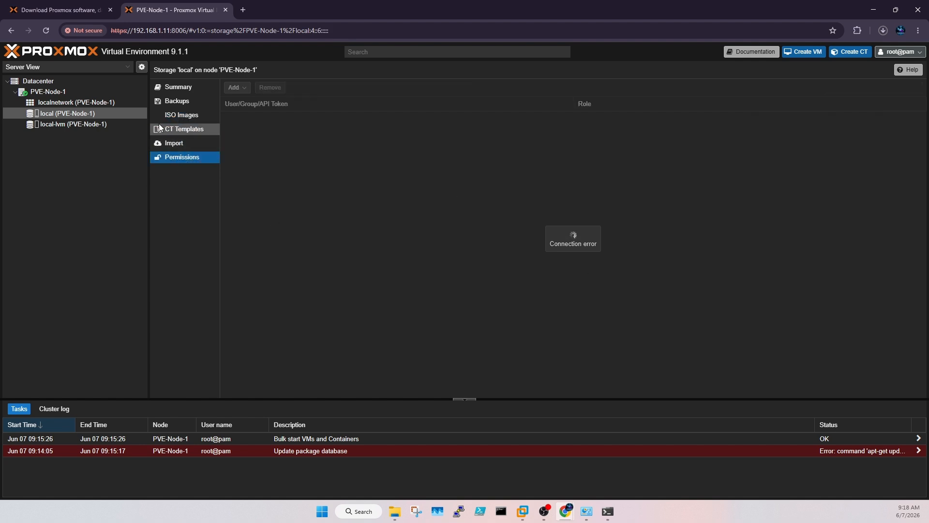
left_click(175, 119)
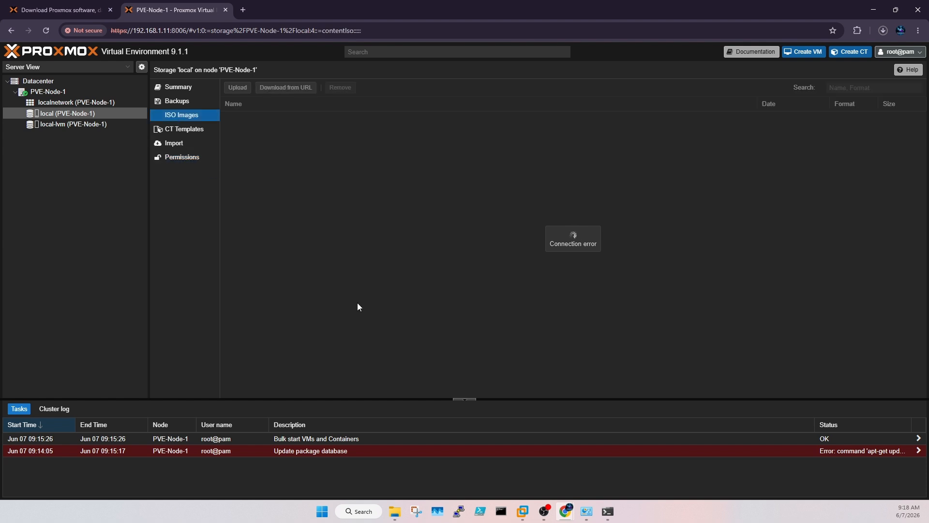
left_click(522, 511)
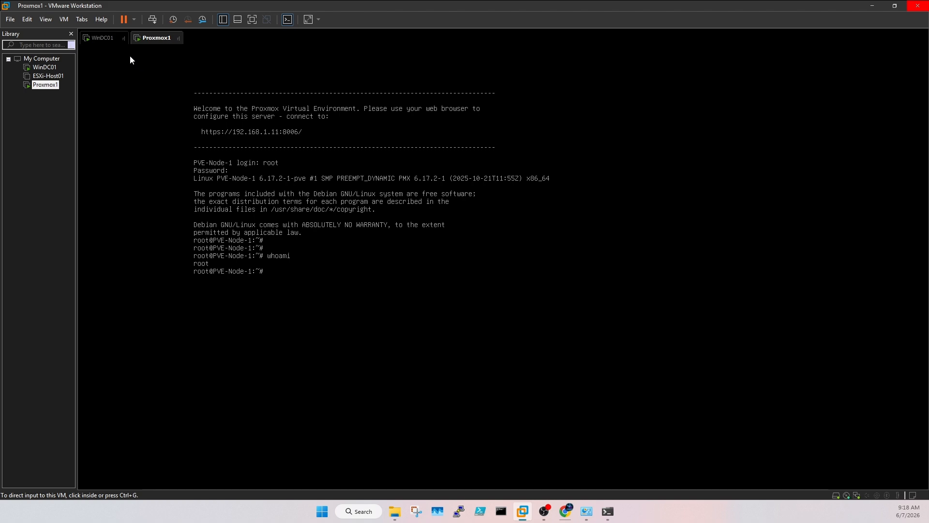
Step: Minimize File Explorer and VMware Workstation to bring Chrome's Proxmox web UI back into view
left_click(400, 516)
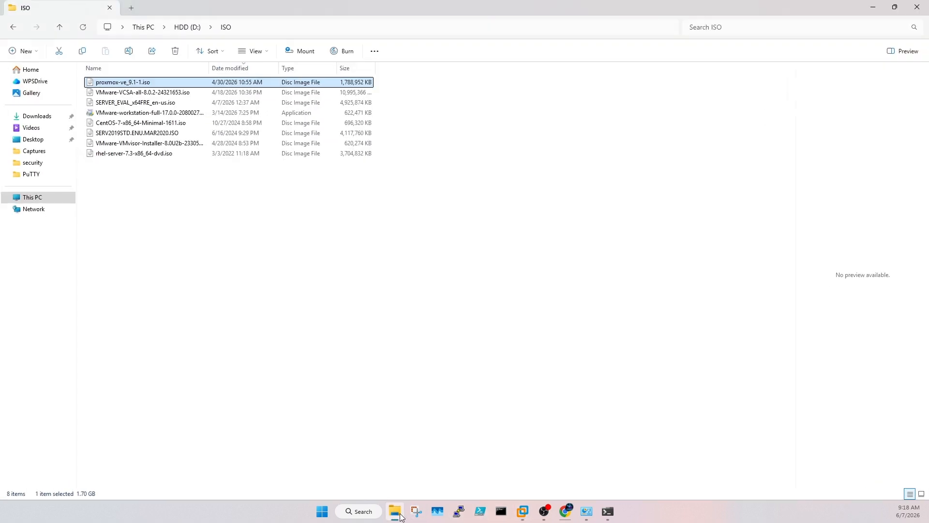
left_click(872, 7)
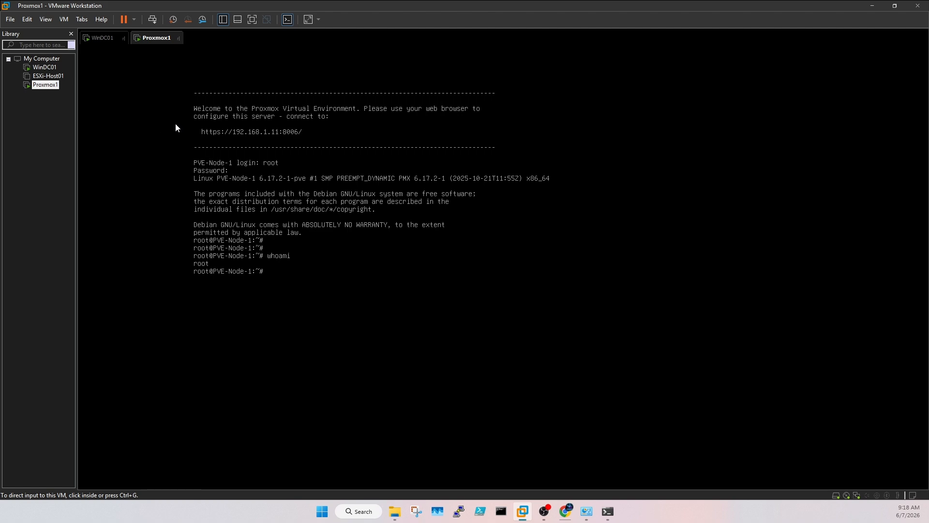
left_click(872, 7)
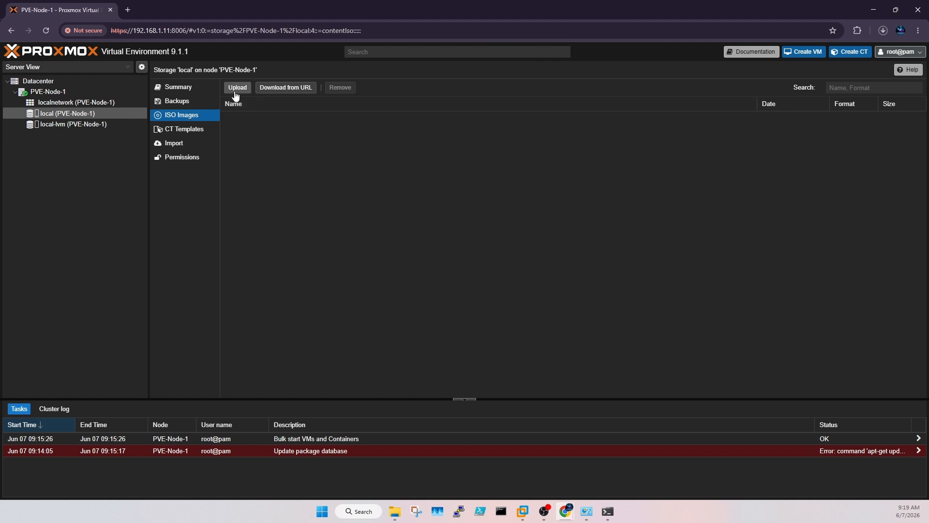
Step: Start an ISO upload to local storage and browse to the ISO folder on drive D
left_click(237, 88)
left_click(532, 225)
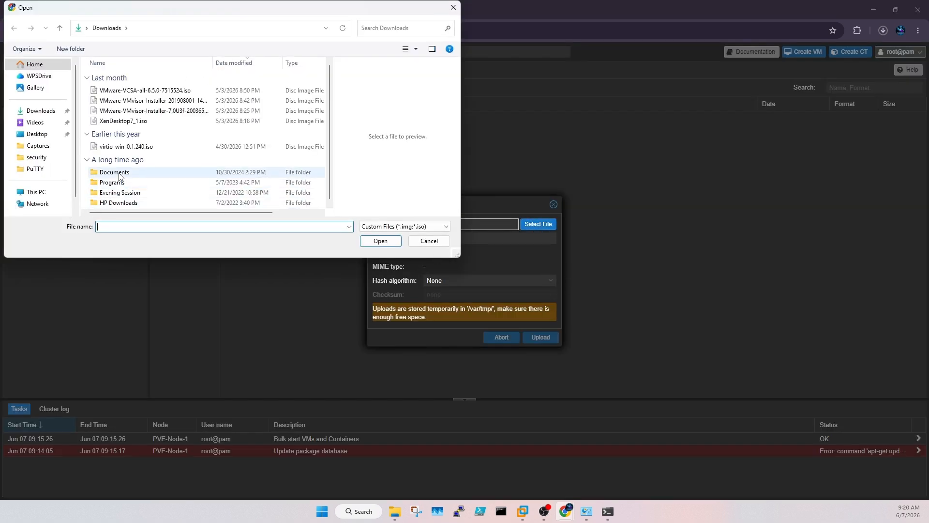
left_click(36, 191)
double_click(154, 121)
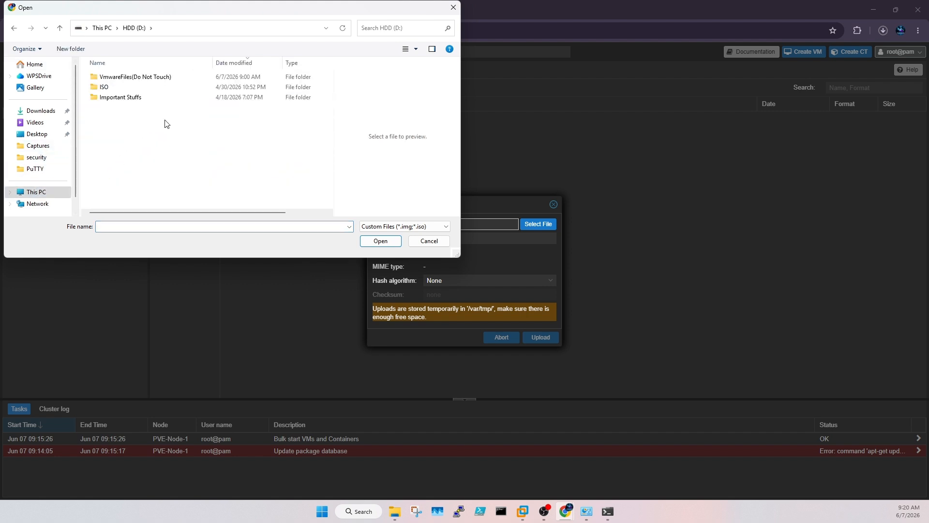
left_click(125, 91)
double_click(125, 91)
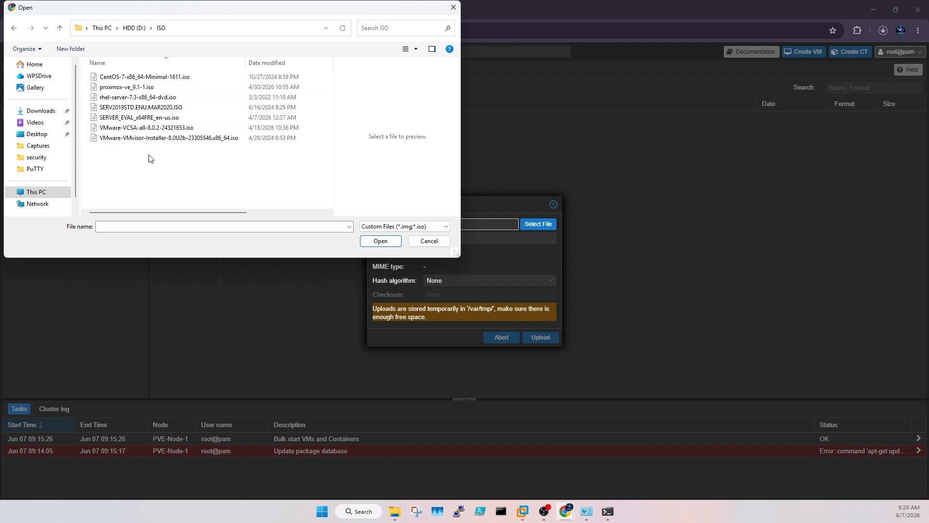
Step: Select SERV2019STD.ENU.MAR2020.ISO as the file and upload it
left_click(141, 119)
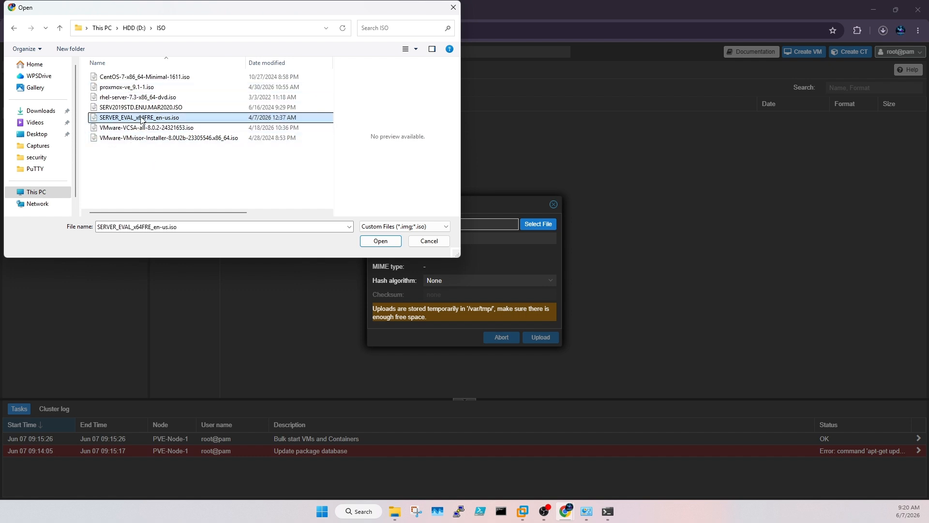
right_click(141, 118)
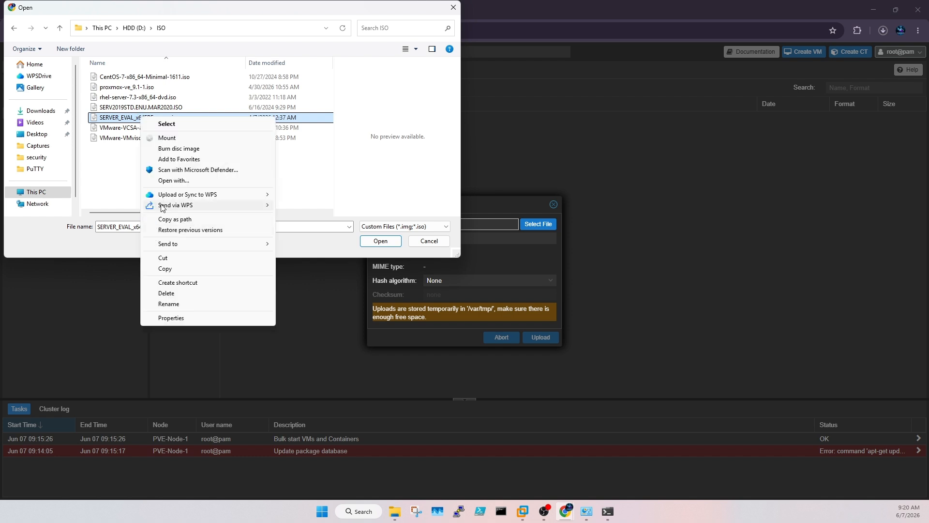
left_click(121, 114)
left_click(118, 109)
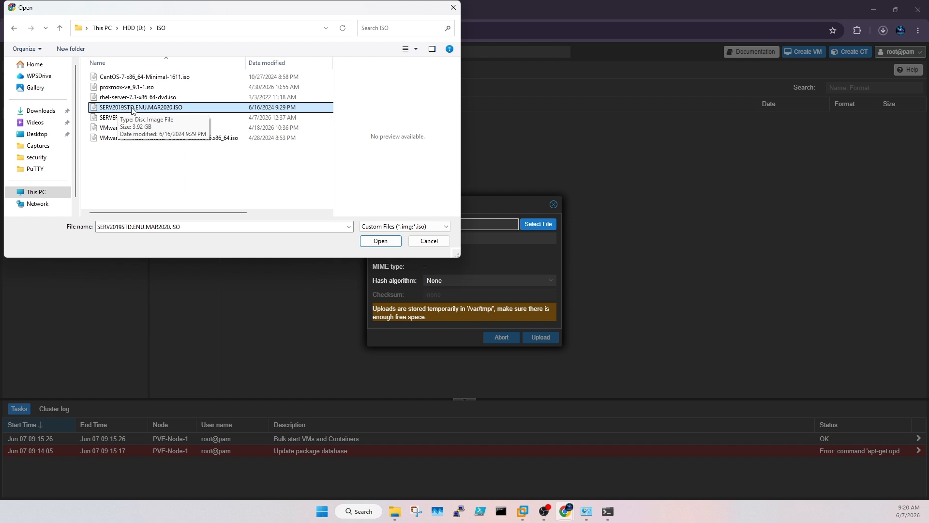
left_click(381, 241)
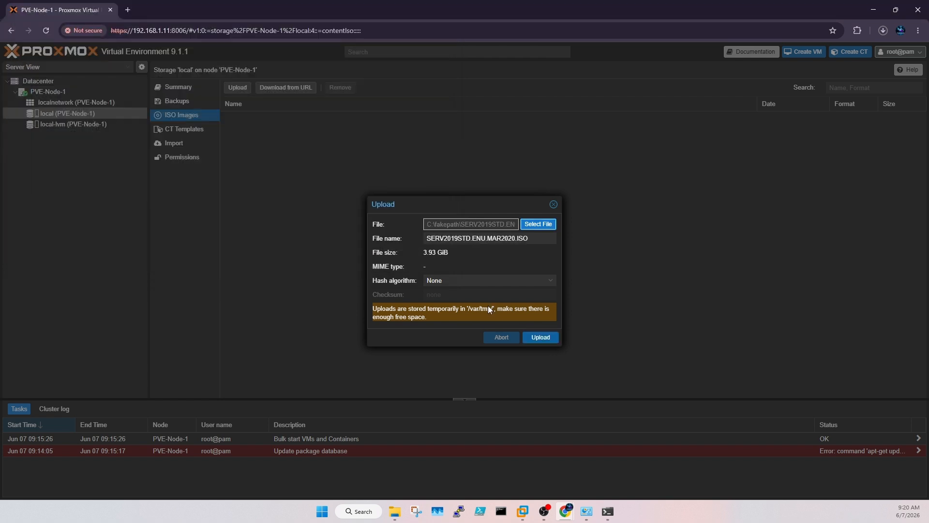
left_click(532, 338)
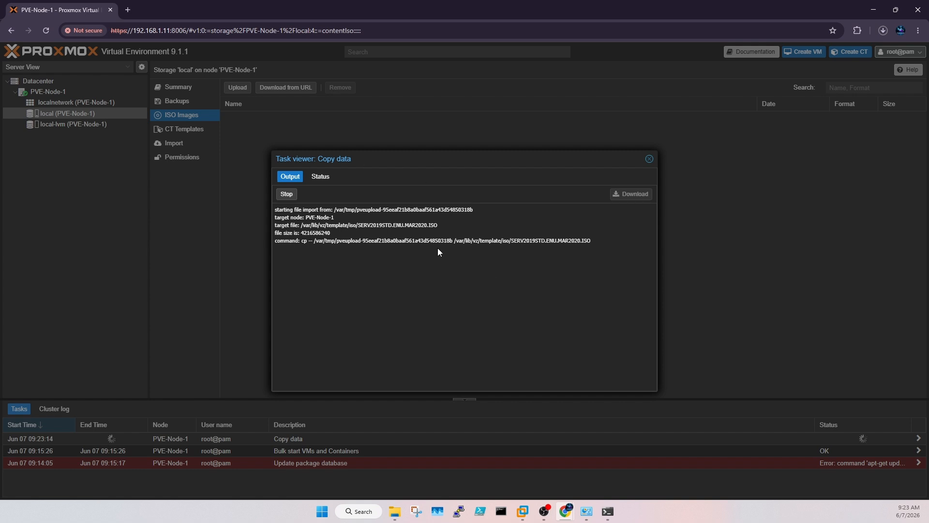
Step: Close the upload task log and confirm the Server 2019 ISO appears in ISO images
left_click(649, 159)
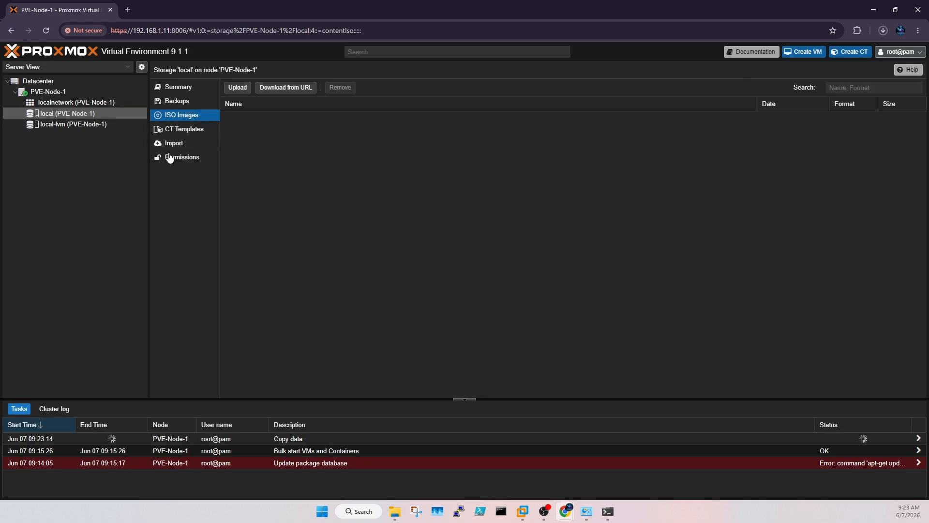
left_click(178, 129)
left_click(180, 116)
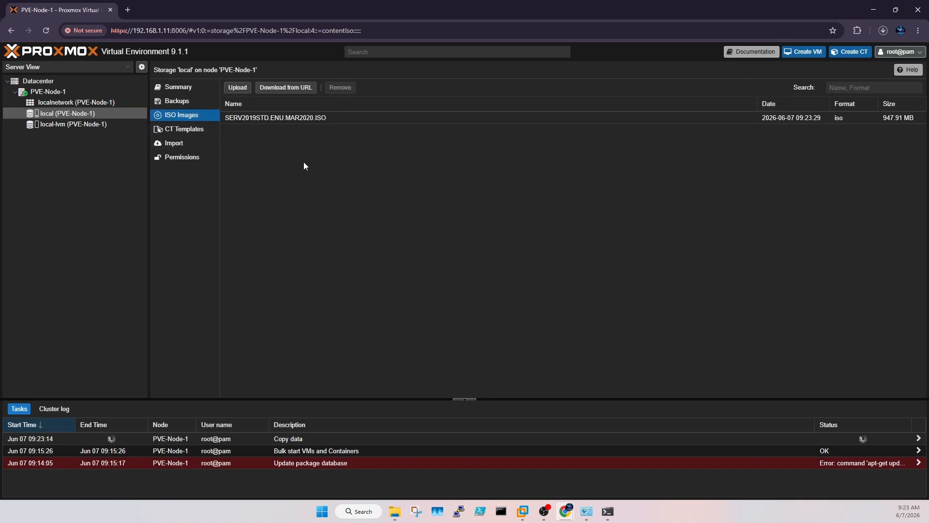
left_click(499, 117)
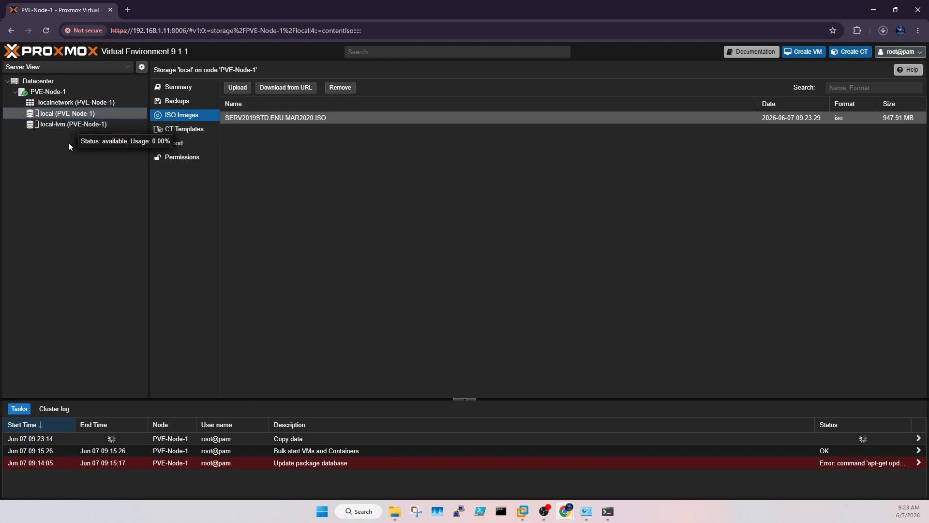
left_click(50, 92)
Step: Start creating a new virtual machine named WIN2K19VM01
right_click(52, 92)
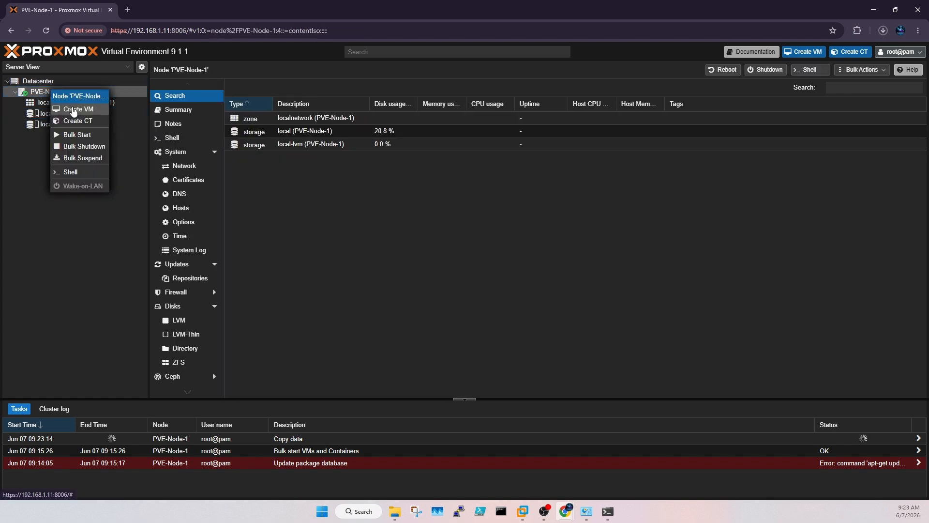
left_click(33, 223)
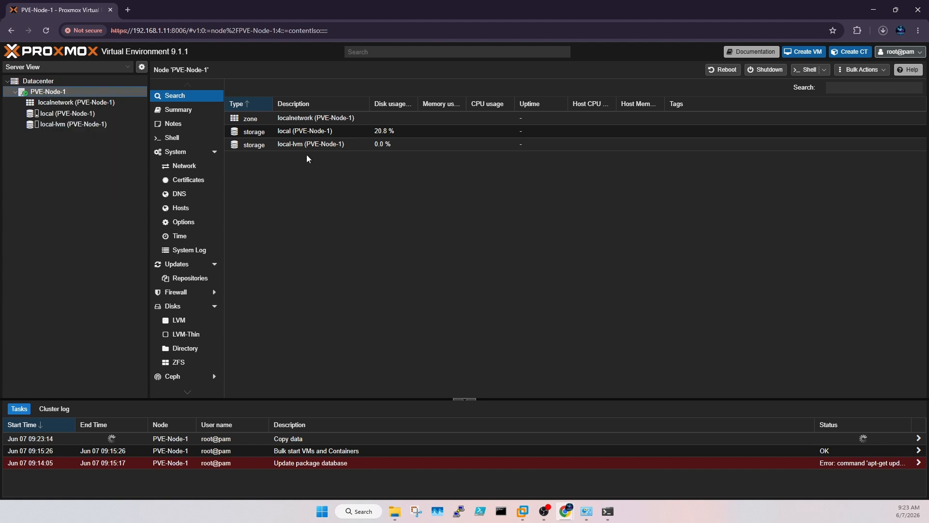
left_click(804, 52)
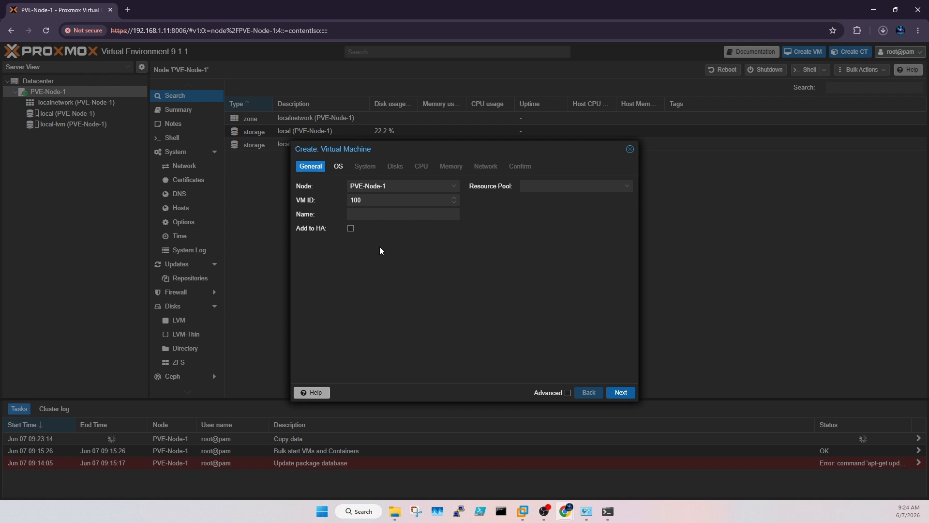
left_click(376, 214)
type("WIN2K19VM01")
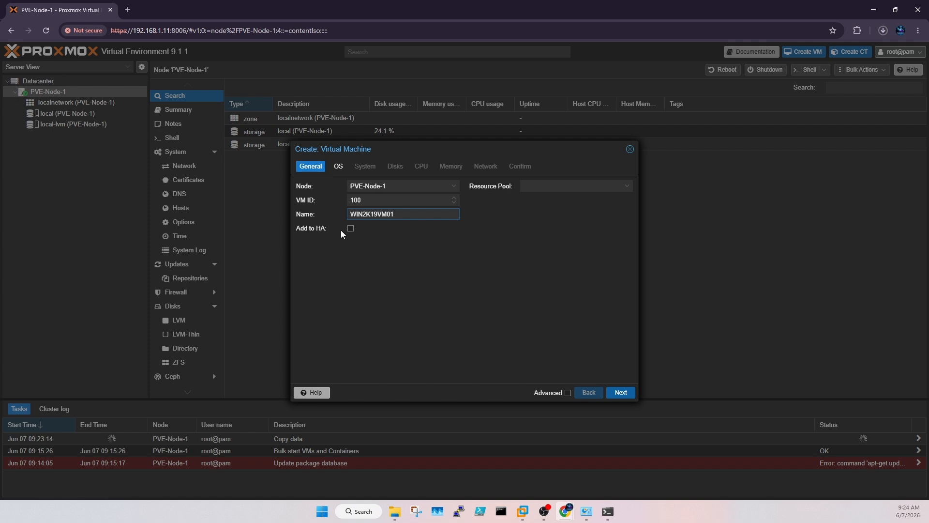
Step: Use the Server 2019 ISO as boot media with Microsoft Windows as the guest OS type
left_click(621, 392)
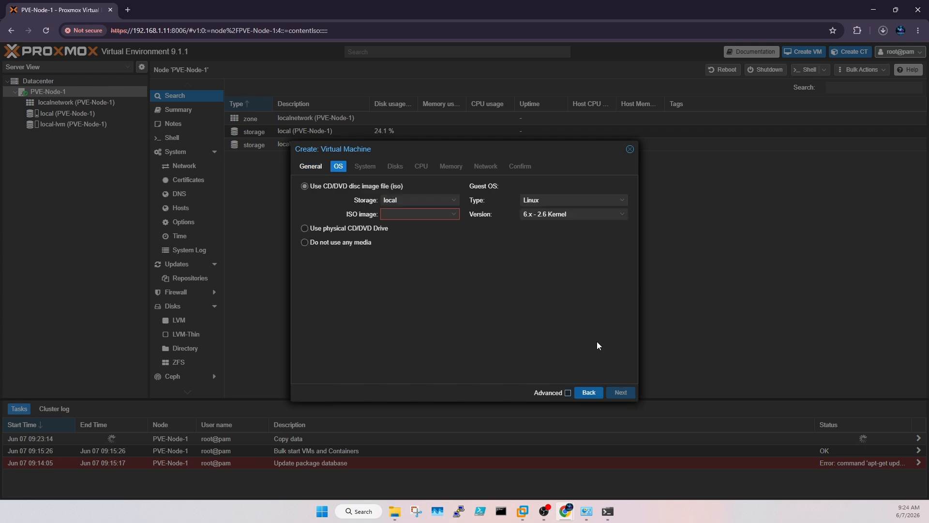
left_click(423, 215)
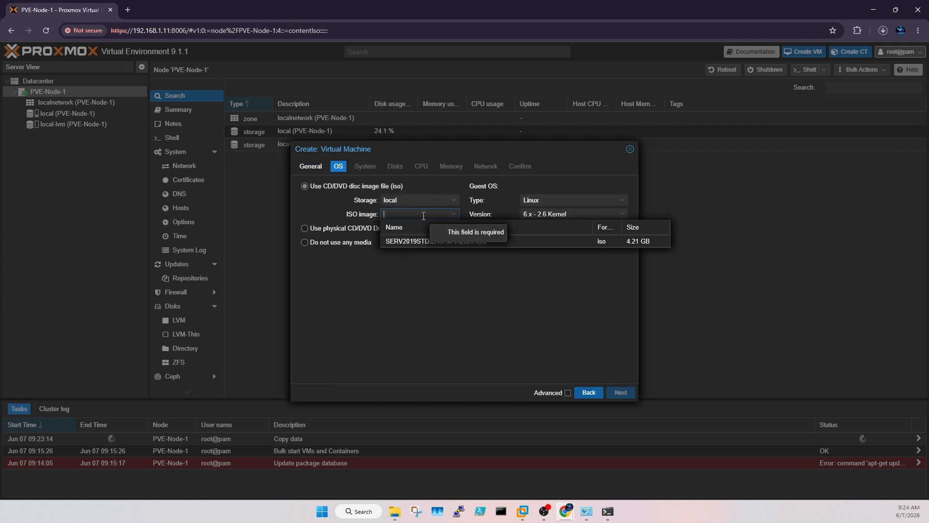
left_click(411, 239)
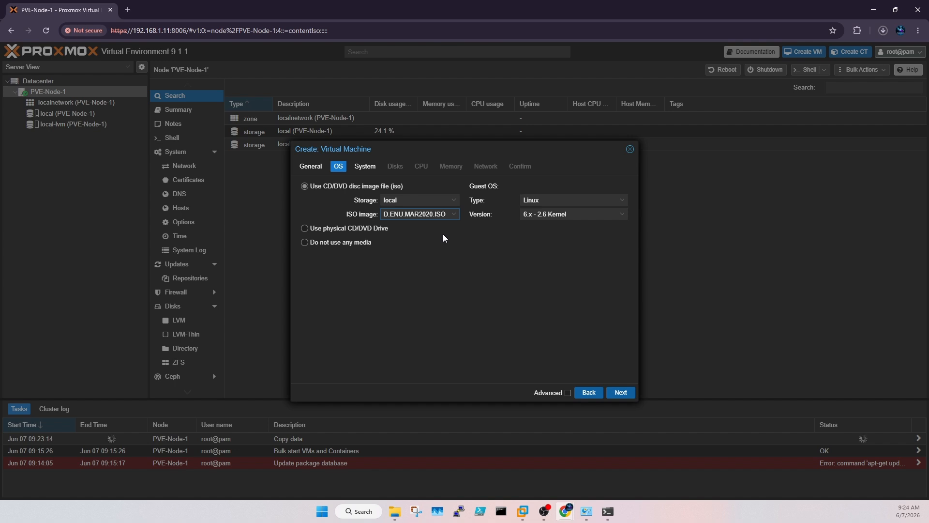
left_click(537, 200)
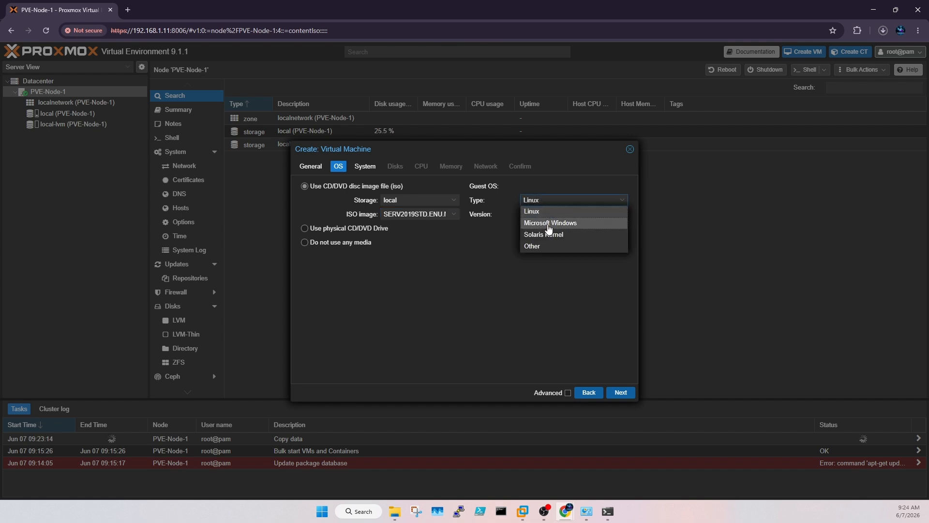
left_click(549, 223)
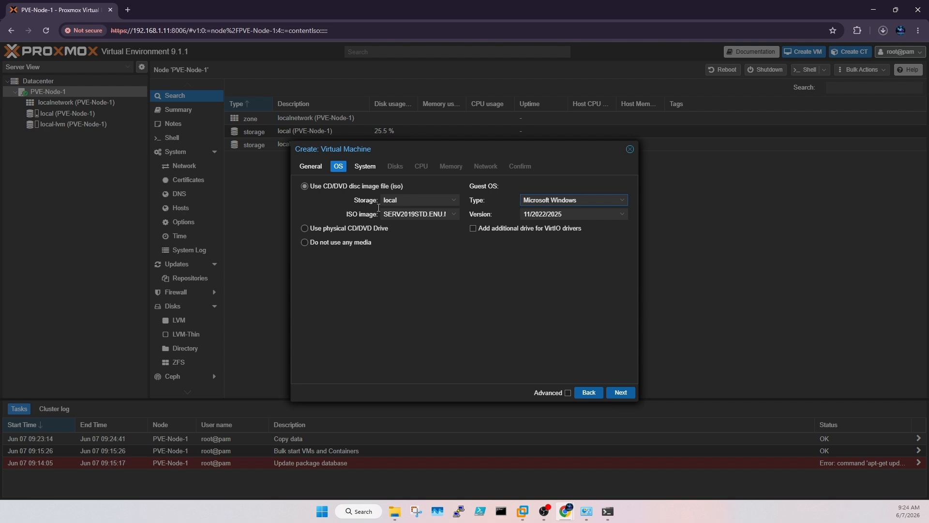
Step: Store both the EFI disk and TPM state on local-lvm
left_click(619, 391)
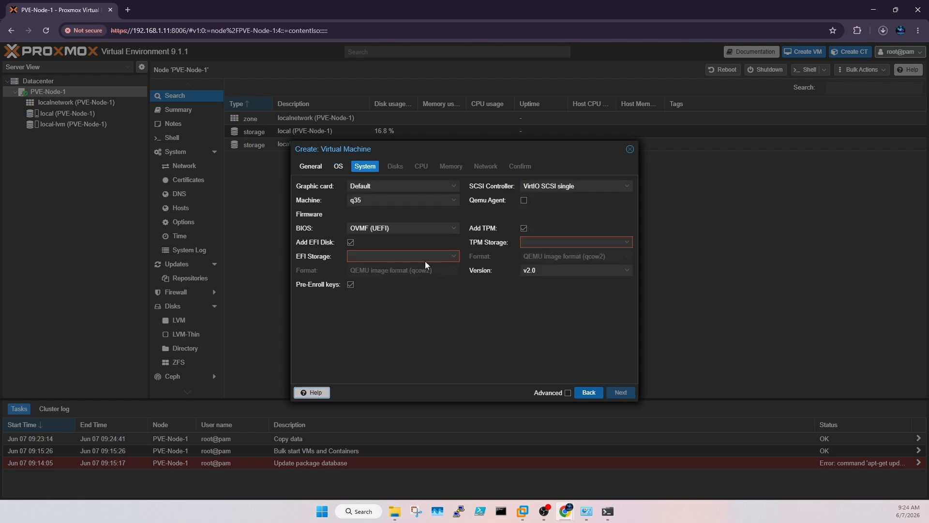
left_click(455, 256)
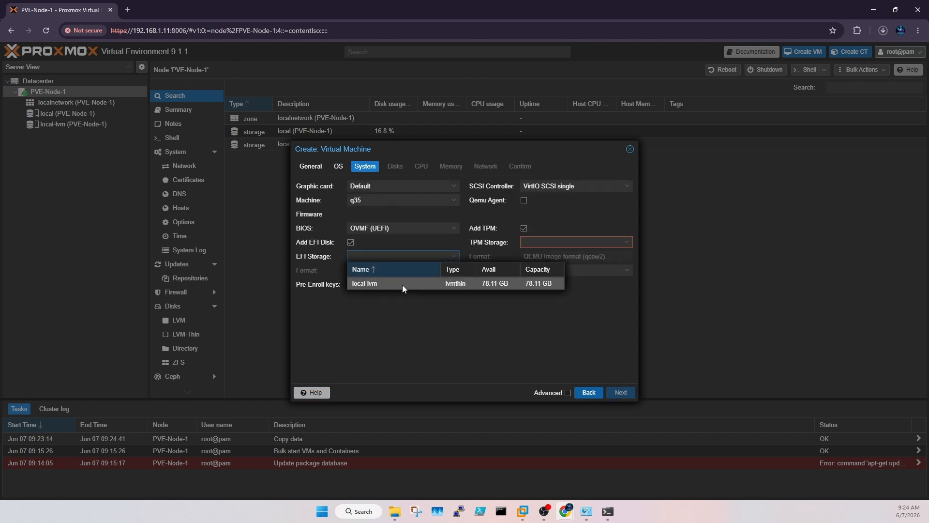
left_click(402, 285)
left_click(572, 245)
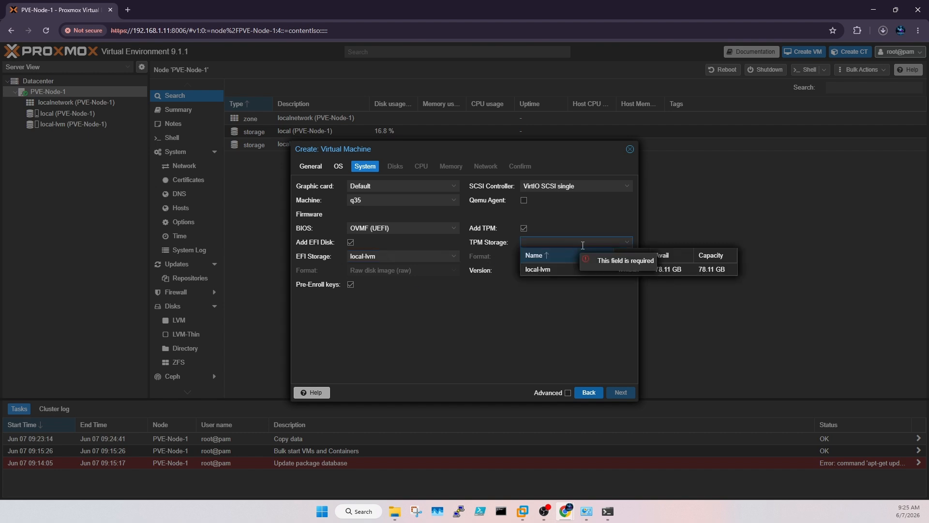
left_click(551, 266)
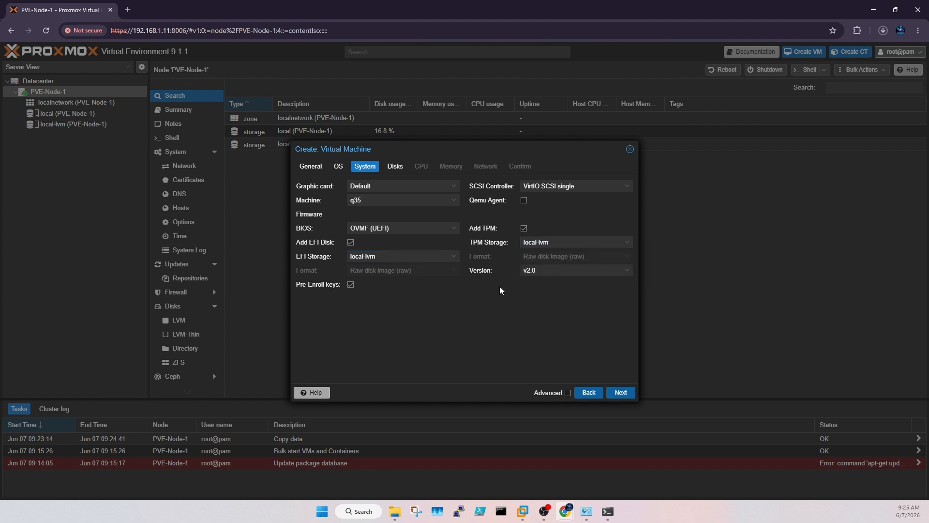
Step: Keep the 32 GiB disk and default CPU, and set memory to 1500 MiB
left_click(626, 396)
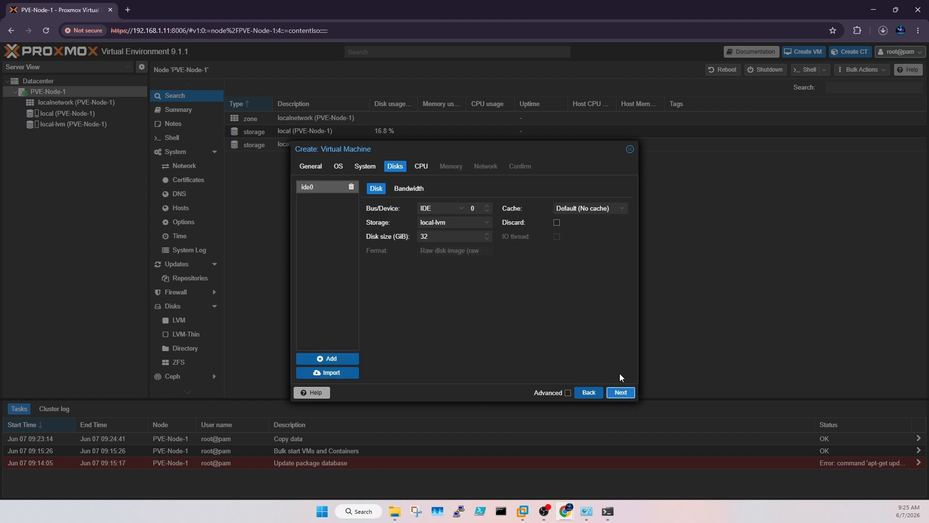
left_click(620, 393)
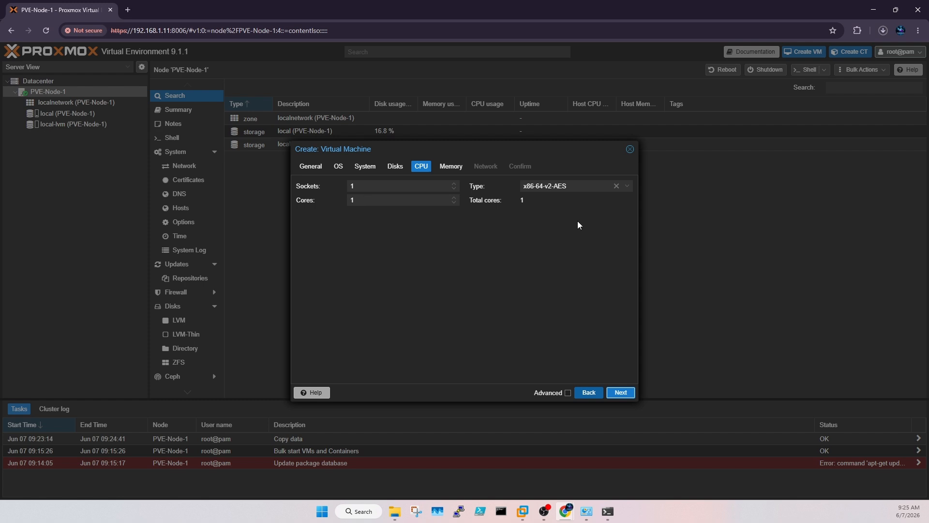
left_click(617, 390)
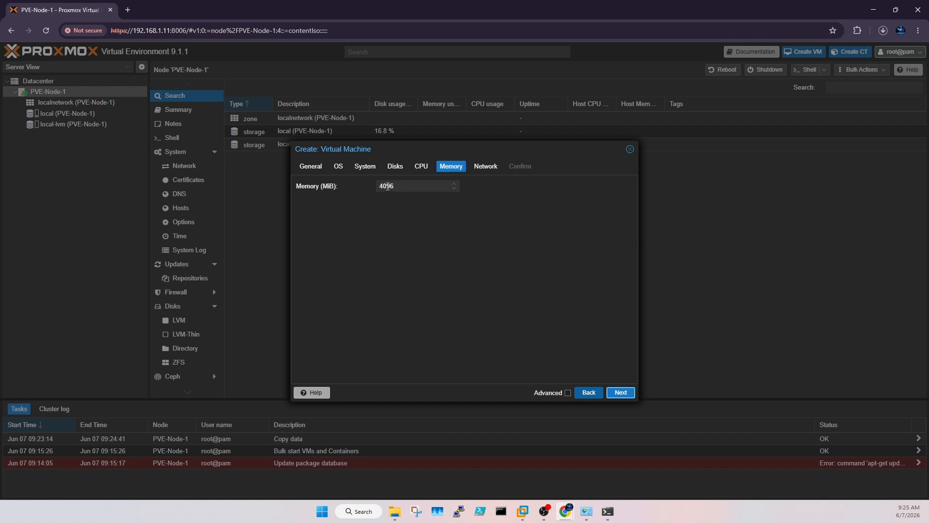
left_click(398, 184)
left_click_drag(397, 183, 352, 184)
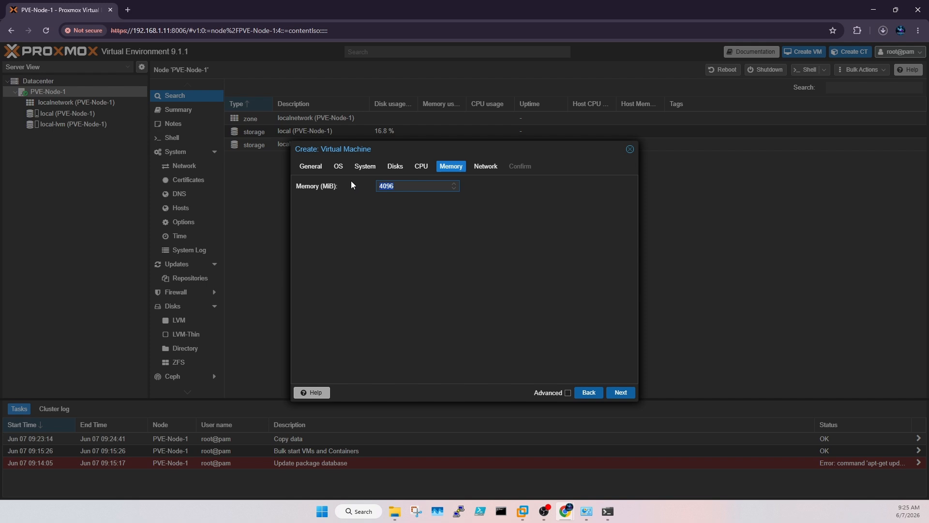
type("1500")
Step: Accept the default network settings, review the summary, and finish the wizard
left_click(622, 392)
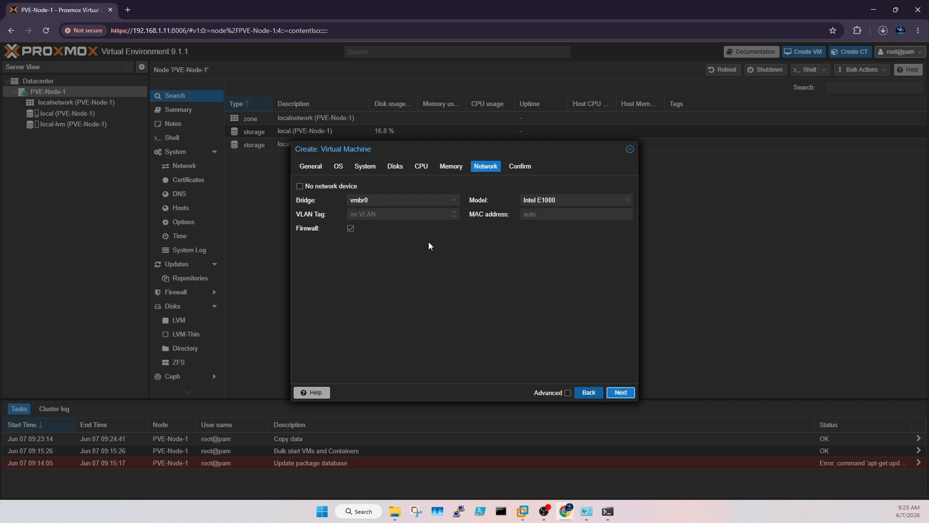
left_click(617, 393)
scroll(502, 272, "down", 2)
scroll(501, 270, "down", 2)
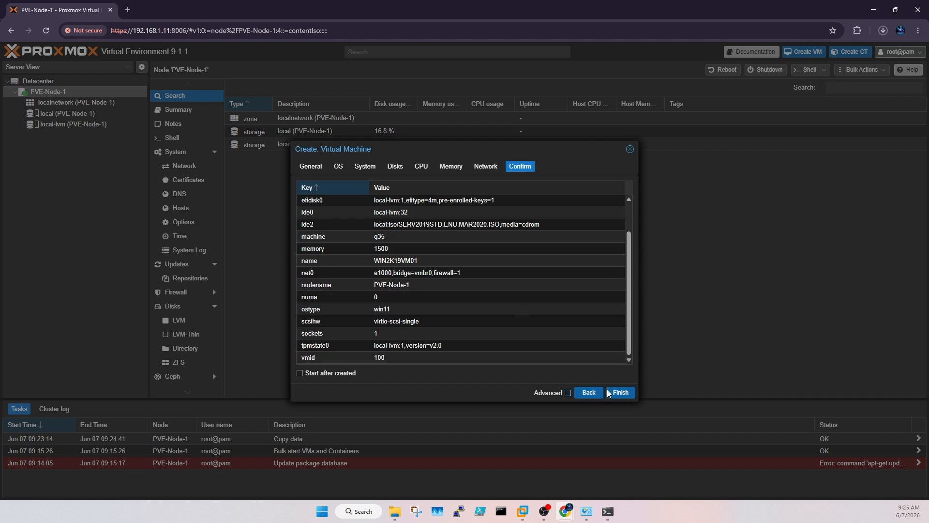
left_click(619, 391)
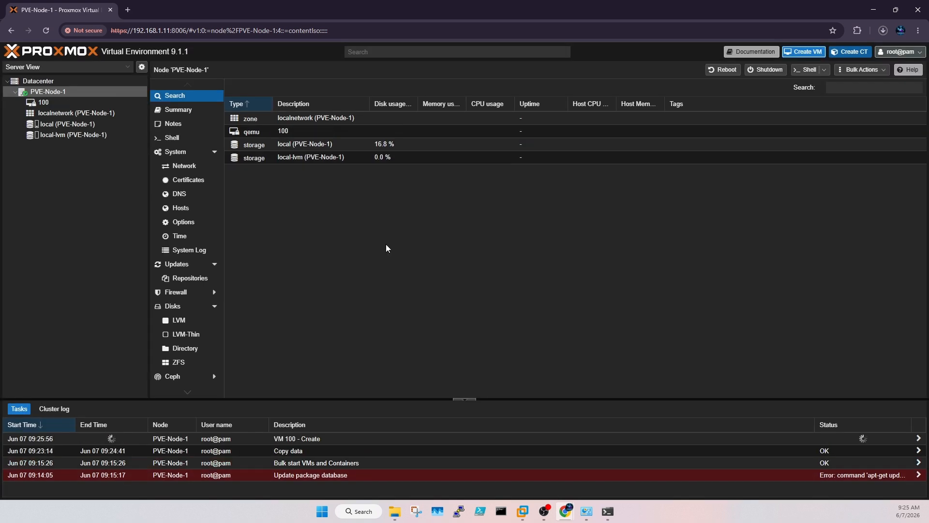
Step: Set VM 100's Processors to 2 sockets in Hardware, then return to its Summary
left_click(62, 103)
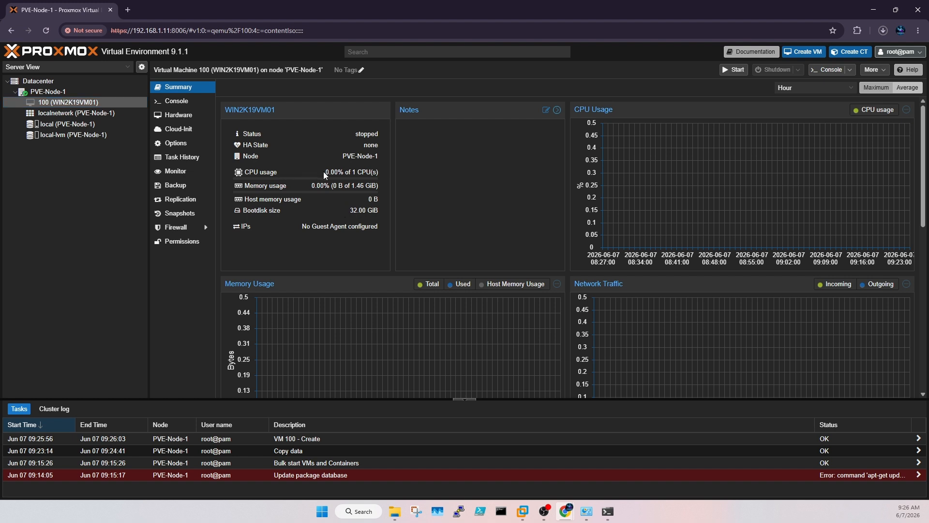
left_click(180, 115)
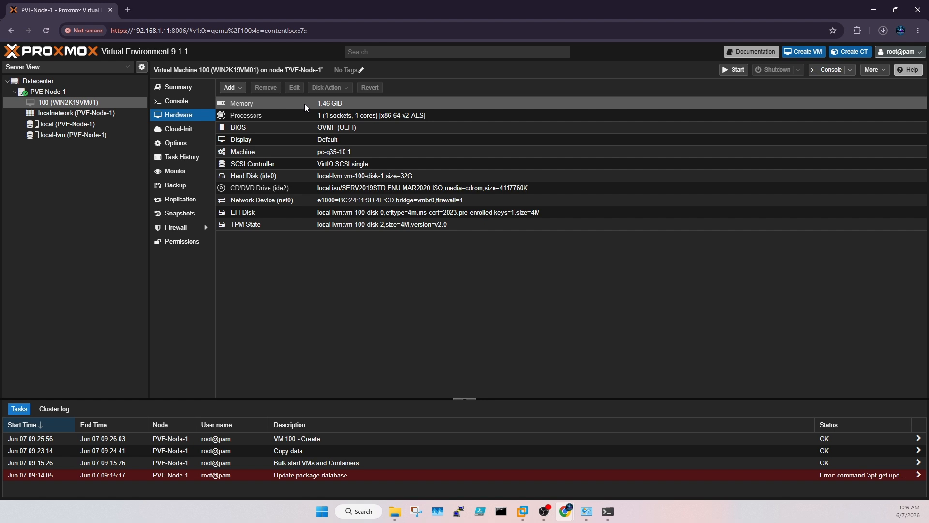
left_click(300, 114)
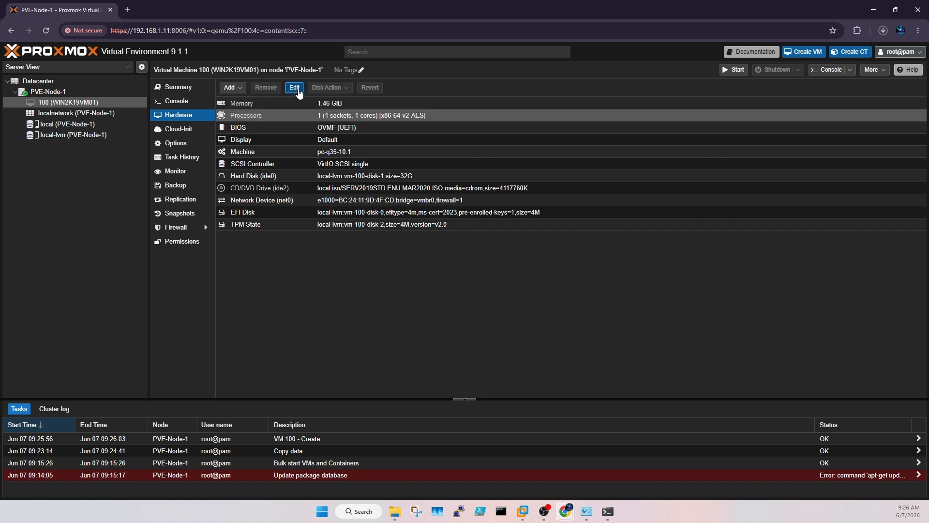
left_click(296, 89)
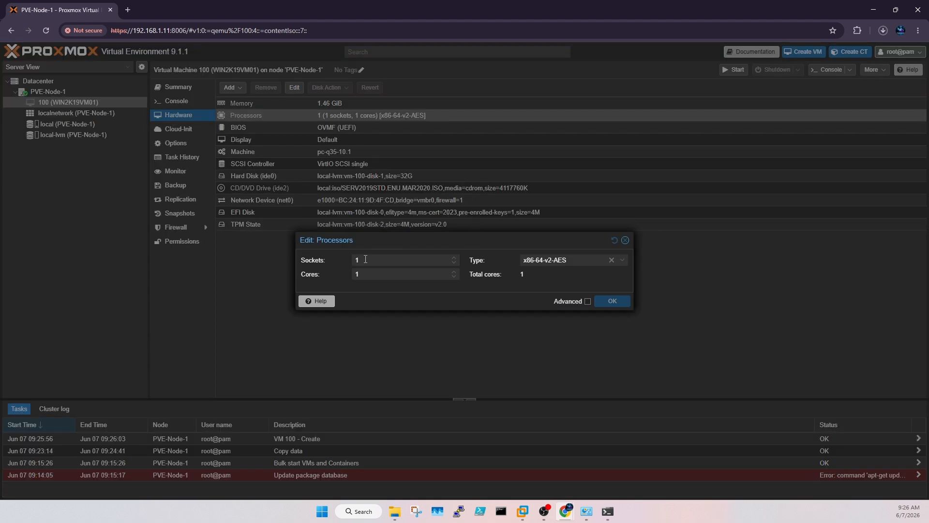
type("2")
left_click(611, 301)
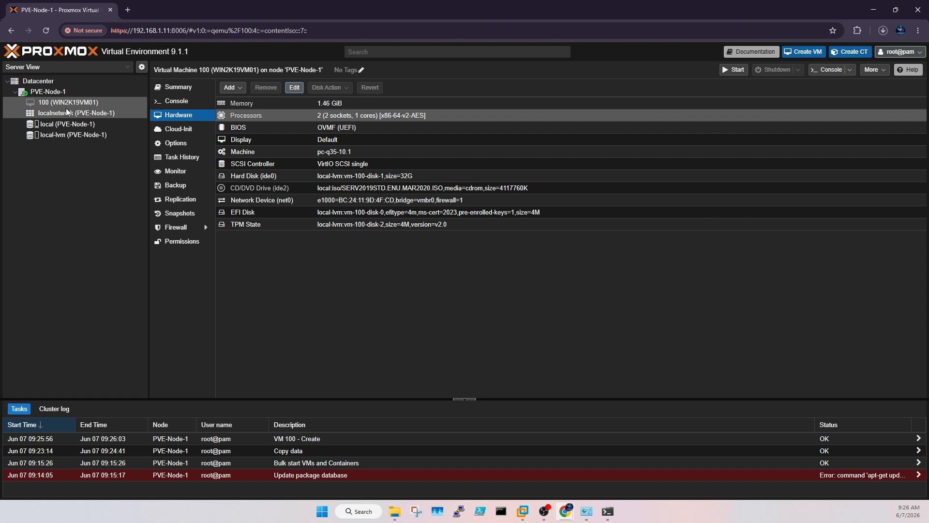
left_click(180, 88)
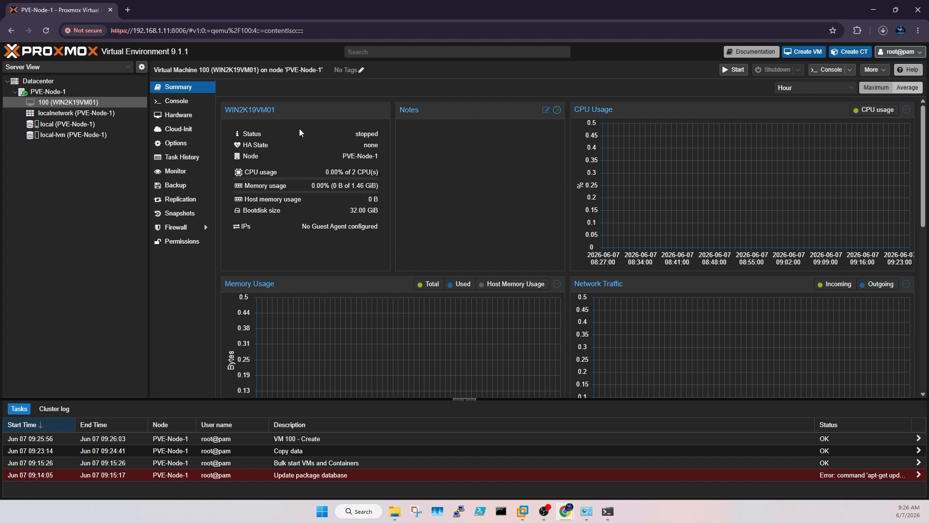
left_click(182, 101)
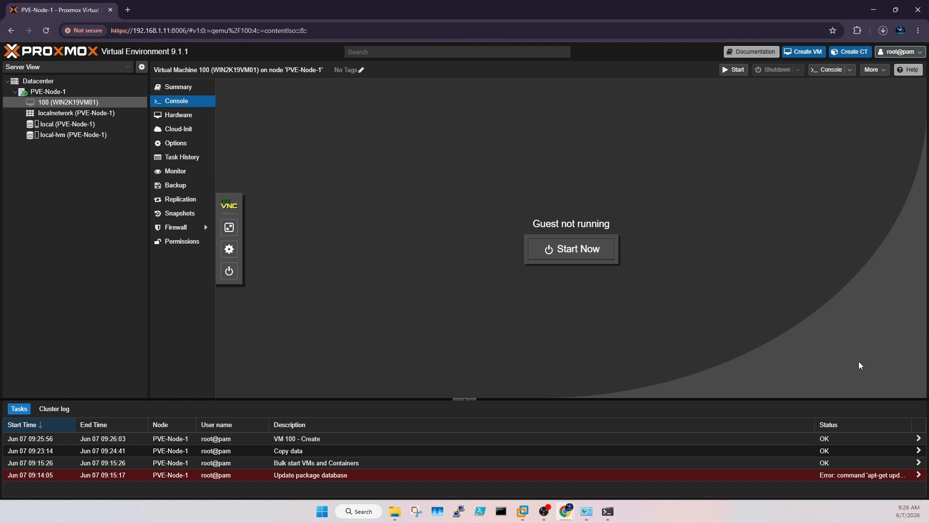
Step: Start VM 100 from its console
left_click(600, 253)
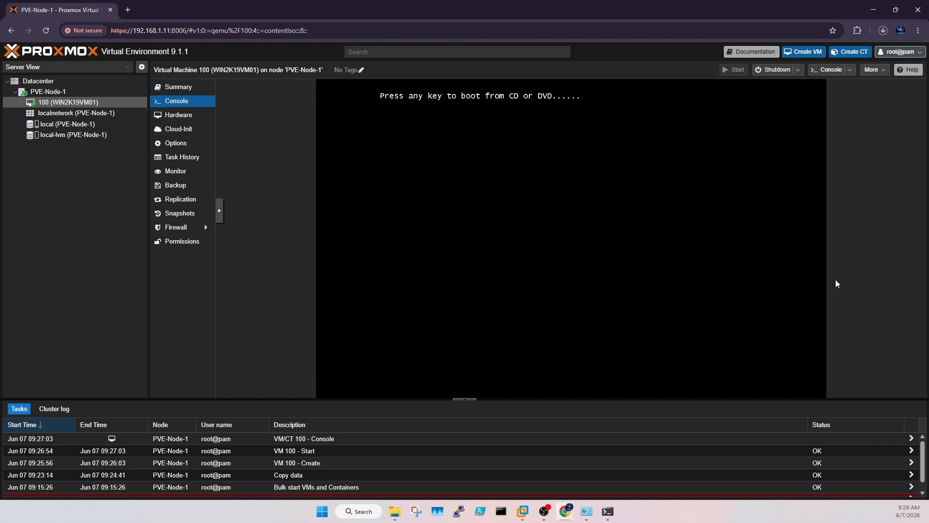
Step: Boot VM 100 from the Windows disc past the language page, then check the cluster log
key("Return")
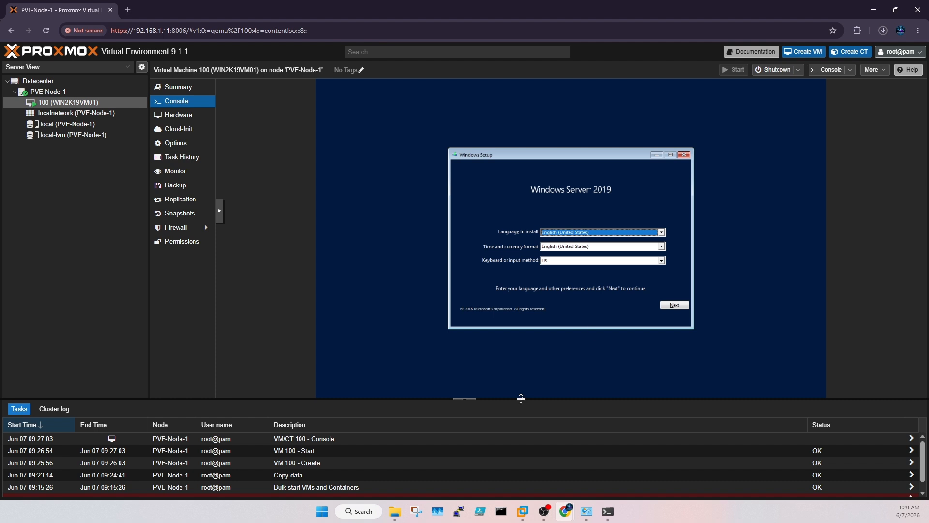
left_click(676, 305)
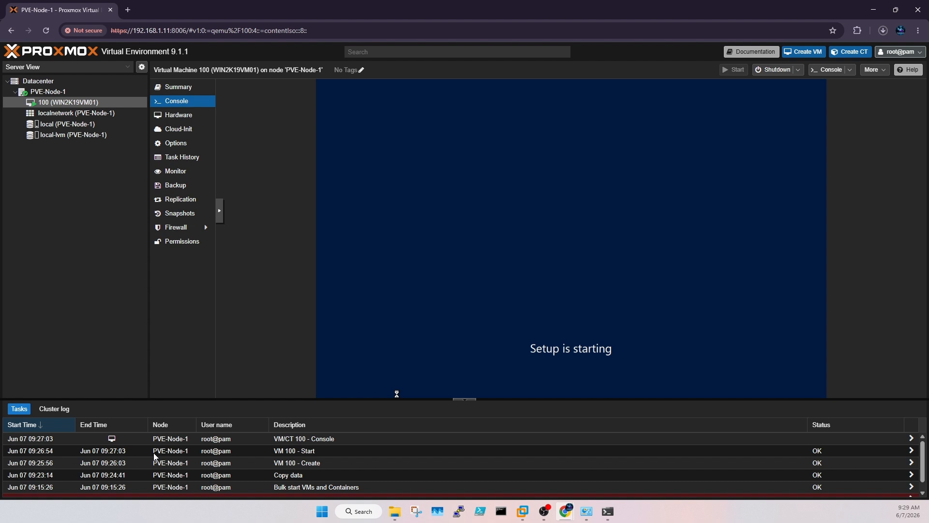
scroll(70, 465, "down", 1)
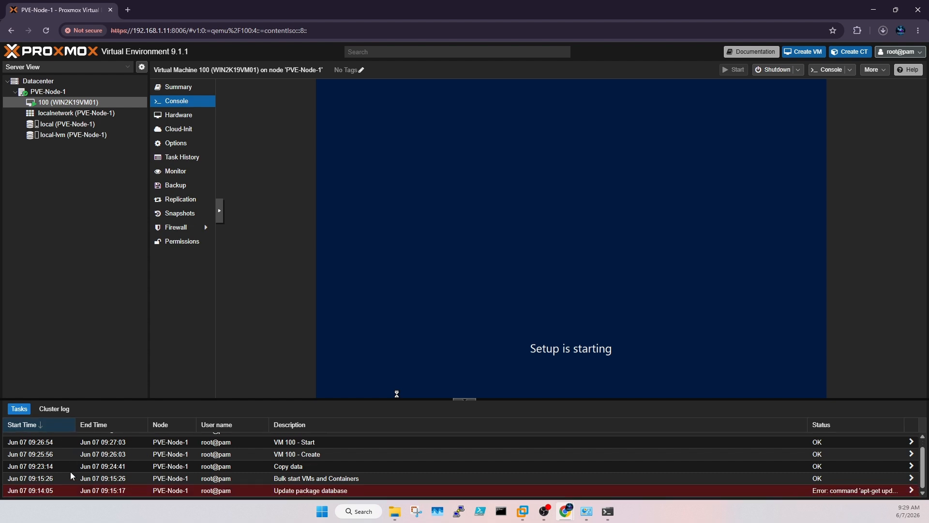
scroll(73, 471, "up", 1)
left_click(41, 409)
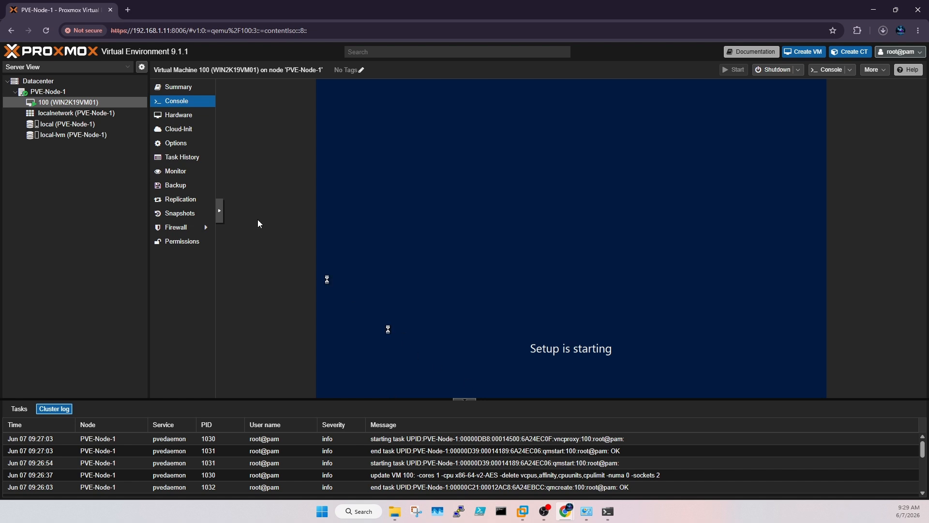
left_click(17, 408)
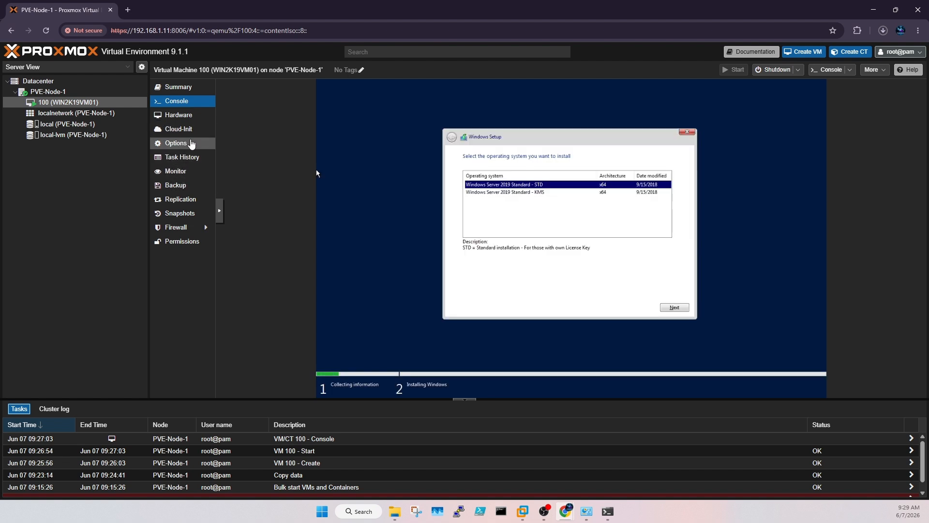
left_click(54, 91)
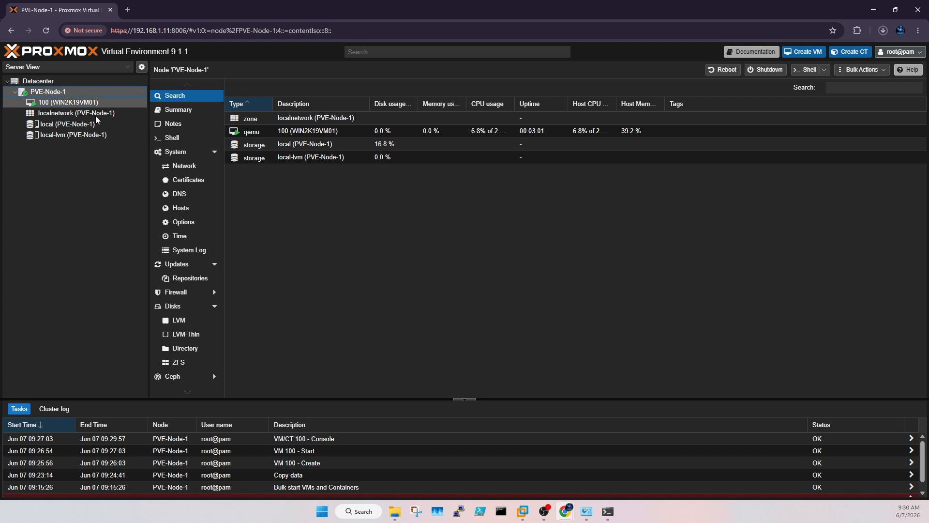
Step: Collapse the node's System and Disks groups and view Datacenter's Cluster page showing a standalone node
left_click(214, 152)
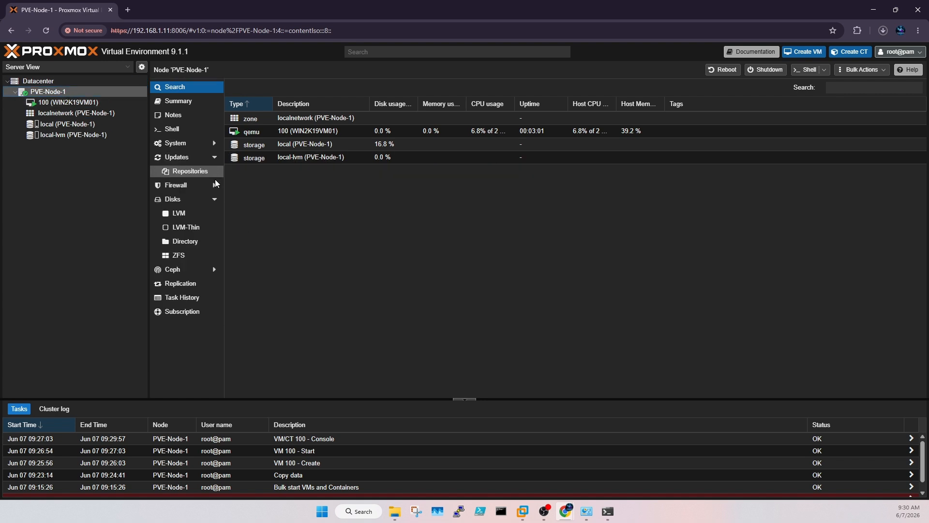
left_click(212, 198)
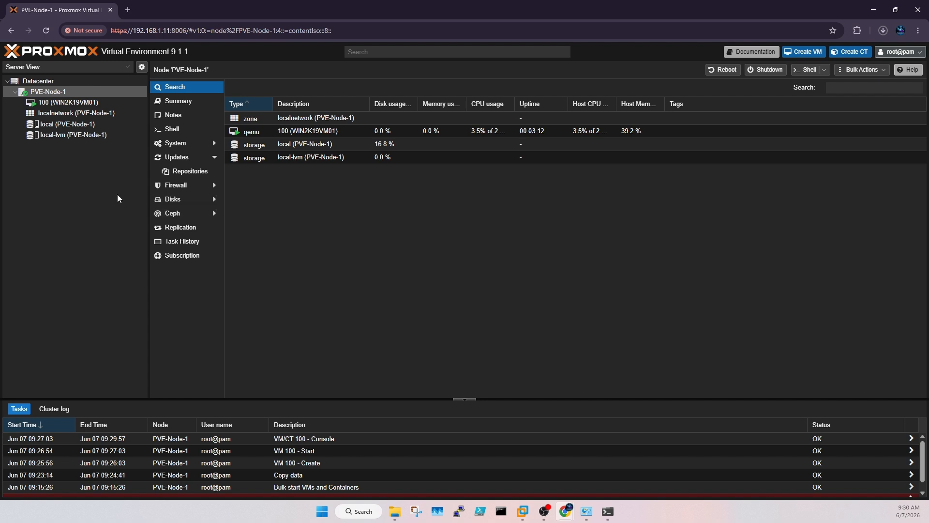
left_click(41, 103)
left_click(39, 80)
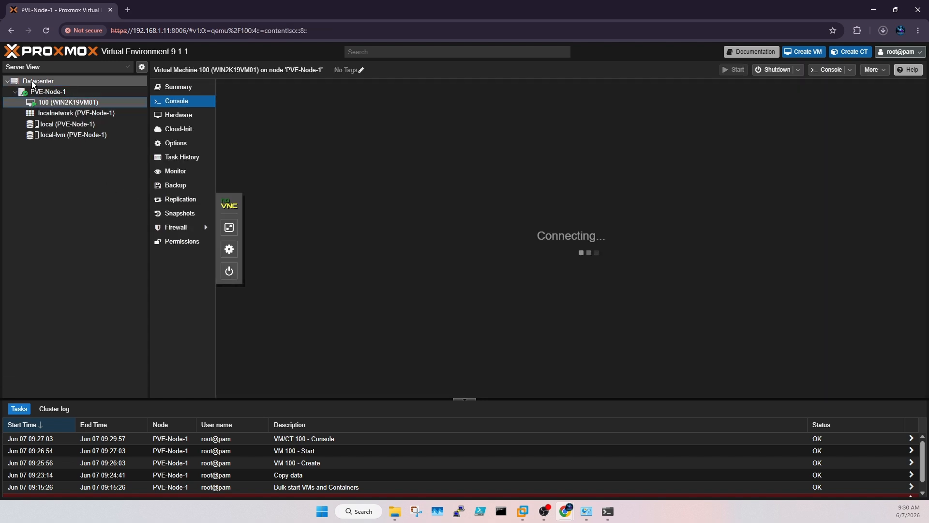
left_click(175, 139)
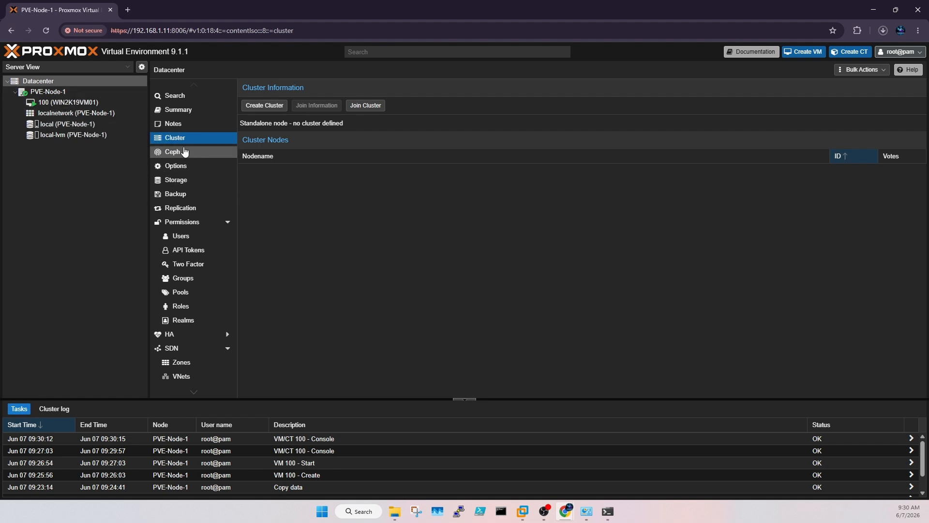
left_click(90, 103)
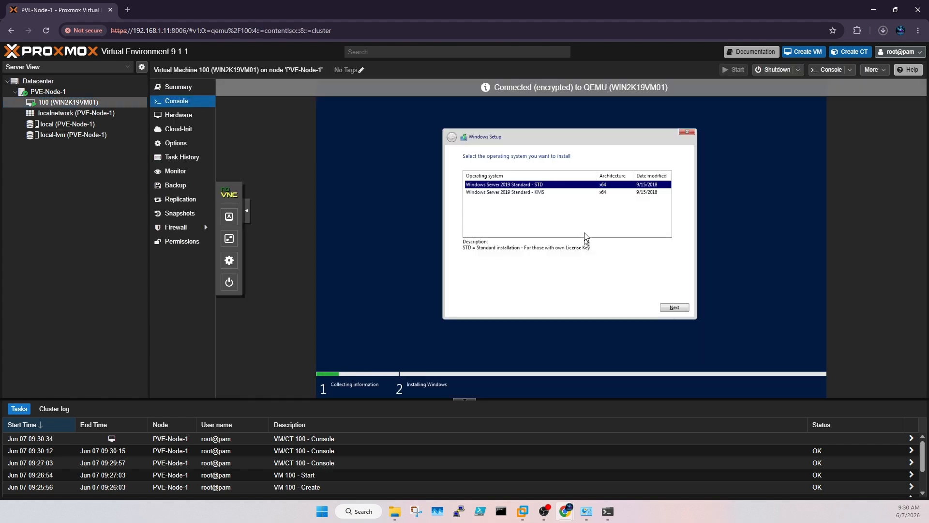
Step: Choose Windows Server 2019 Standard, accept the license, and custom-install onto Drive 0
left_click(667, 307)
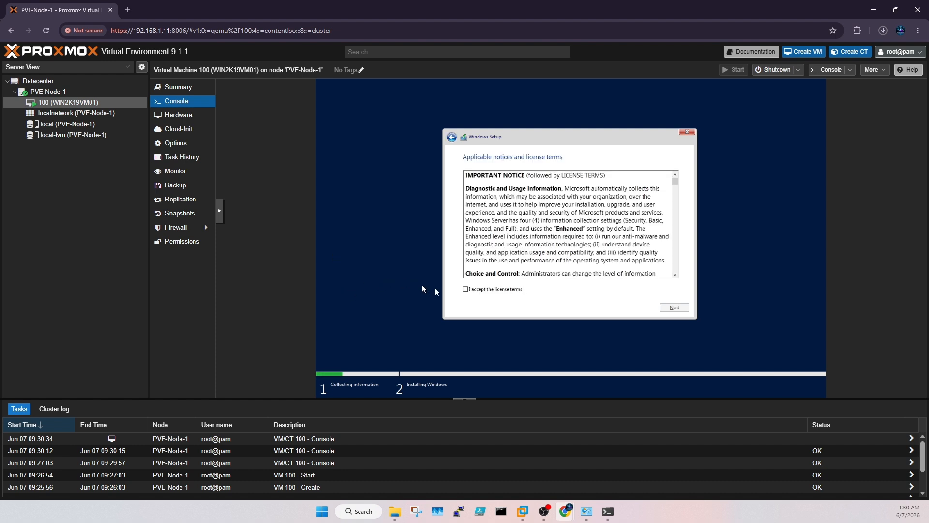
left_click(466, 288)
left_click(685, 308)
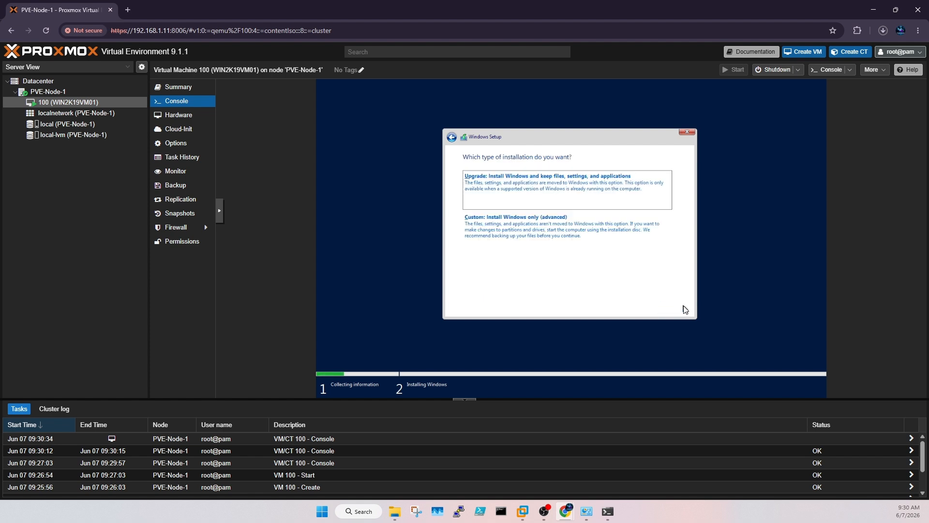
left_click(594, 225)
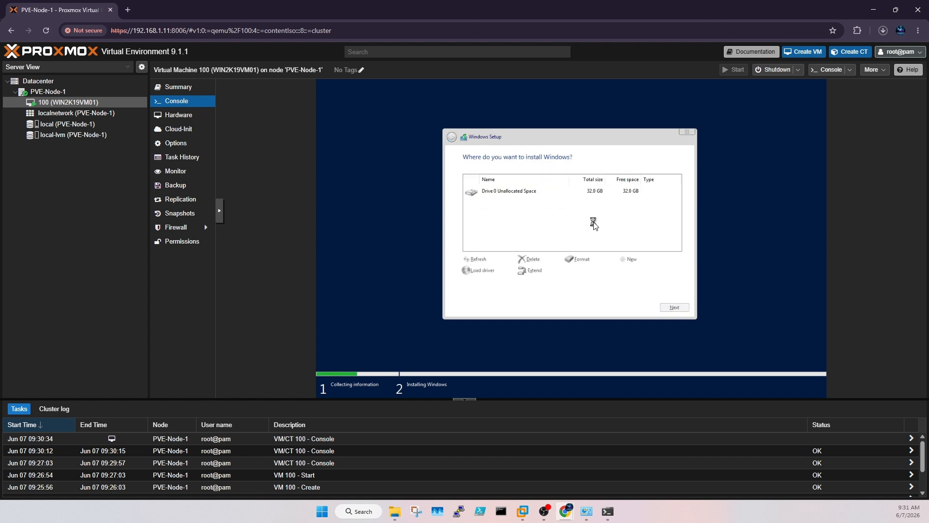
left_click(677, 310)
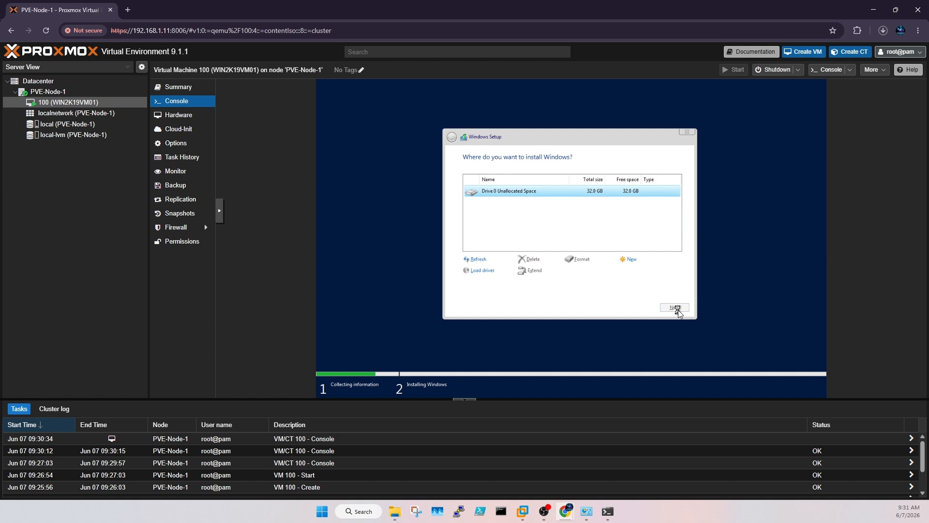
left_click(675, 308)
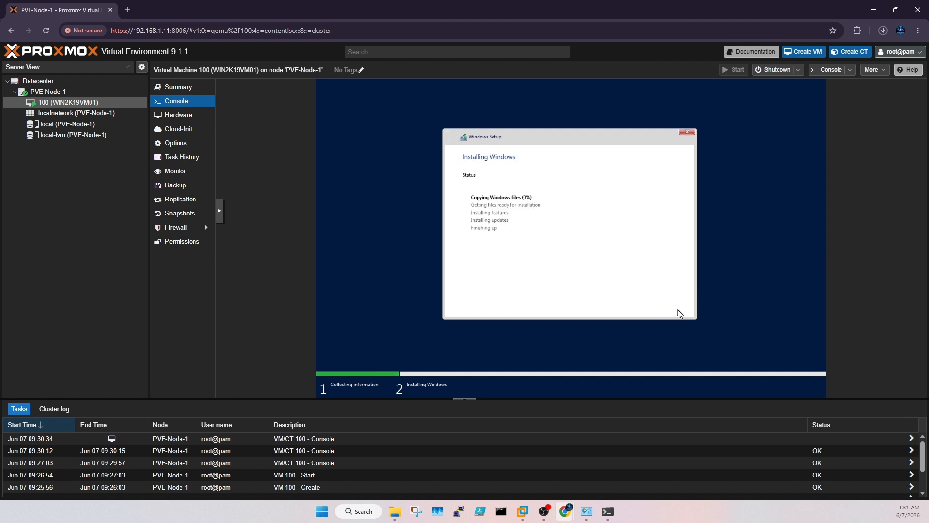
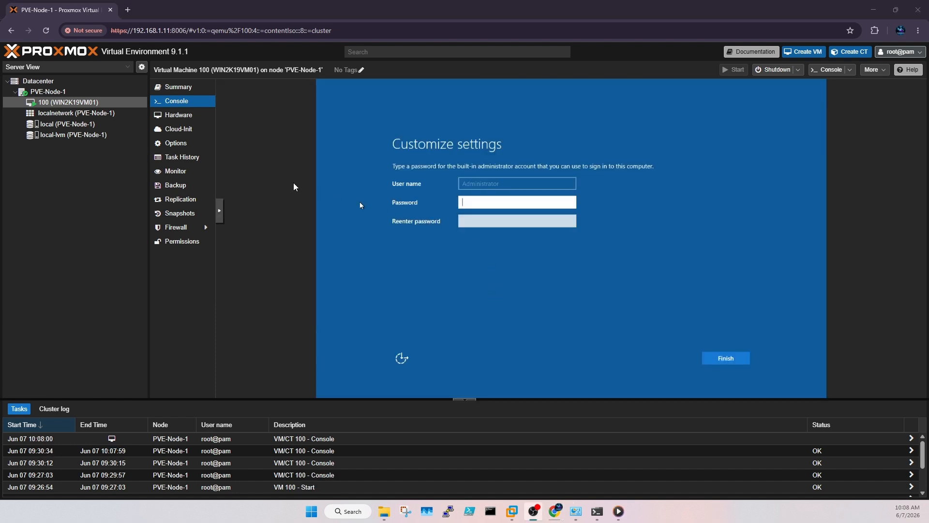
Step: Enter and confirm the built-in Administrator password to complete Windows setup
left_click(514, 201)
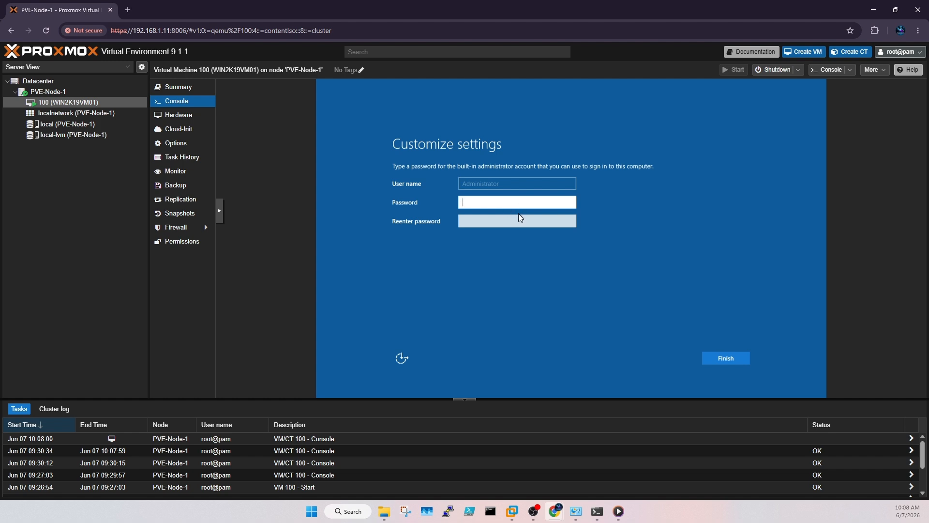
type("•••••••••")
key("Return")
type("•••••")
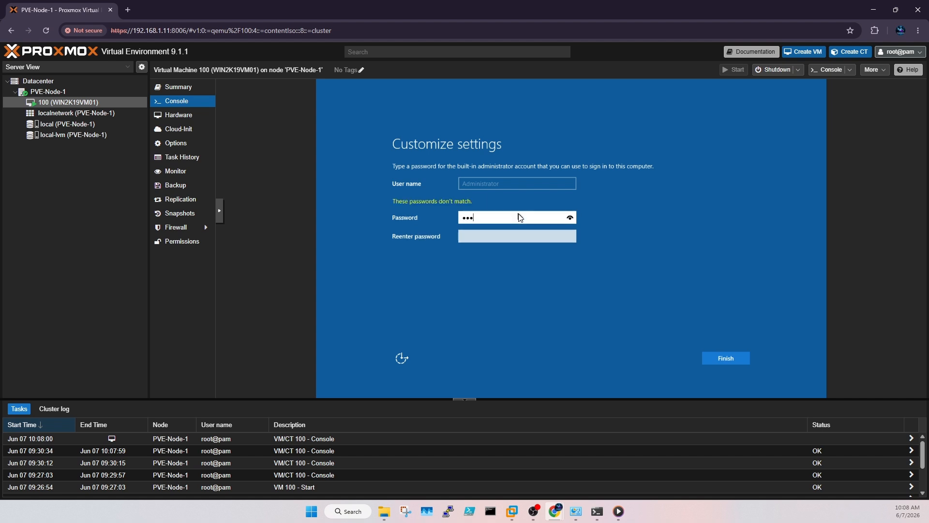
type("•••••")
key("Tab")
type("•••••")
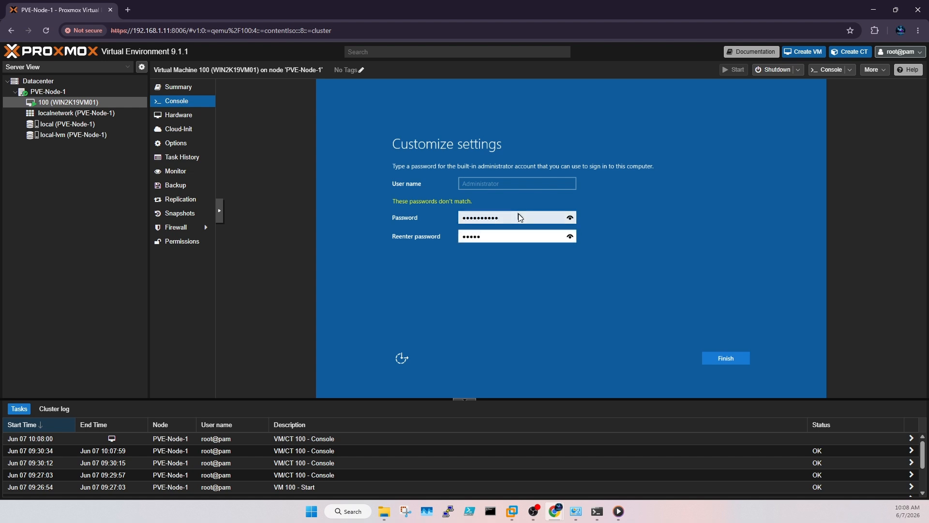
type("••••")
key("Return")
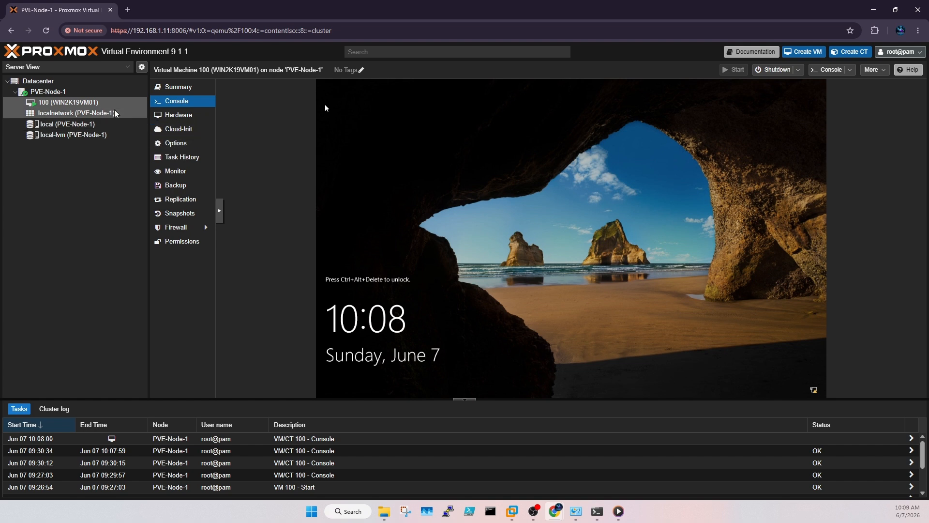
Step: Browse the node and local storage, return to VM 100's console, and send Ctrl+Alt+Del
left_click(48, 92)
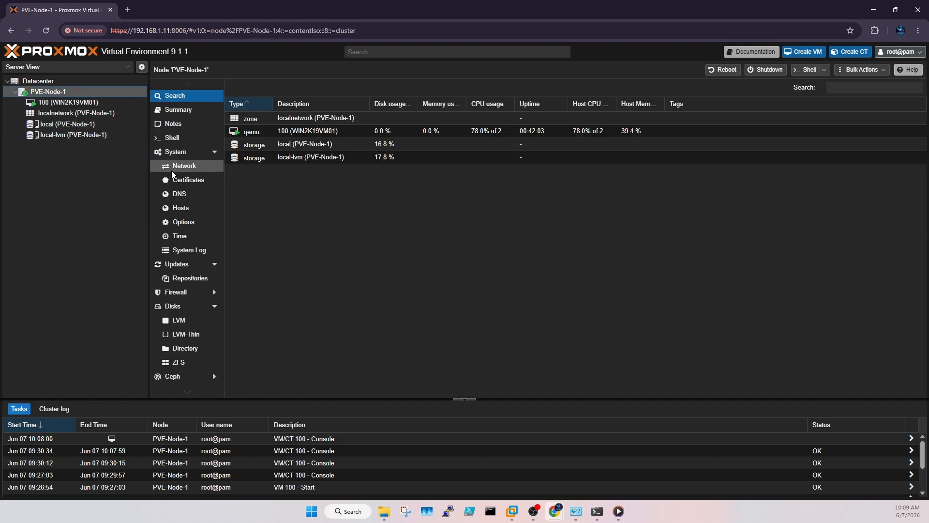
left_click(54, 126)
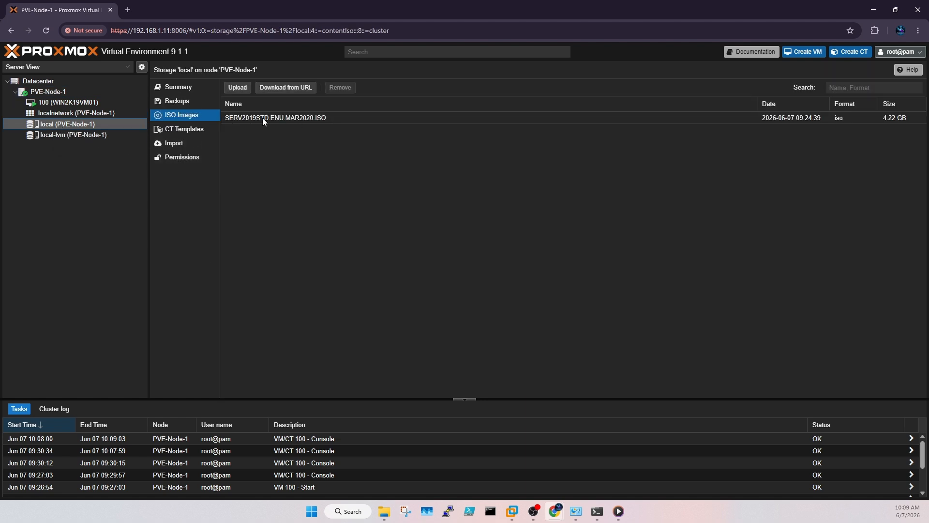
left_click(97, 102)
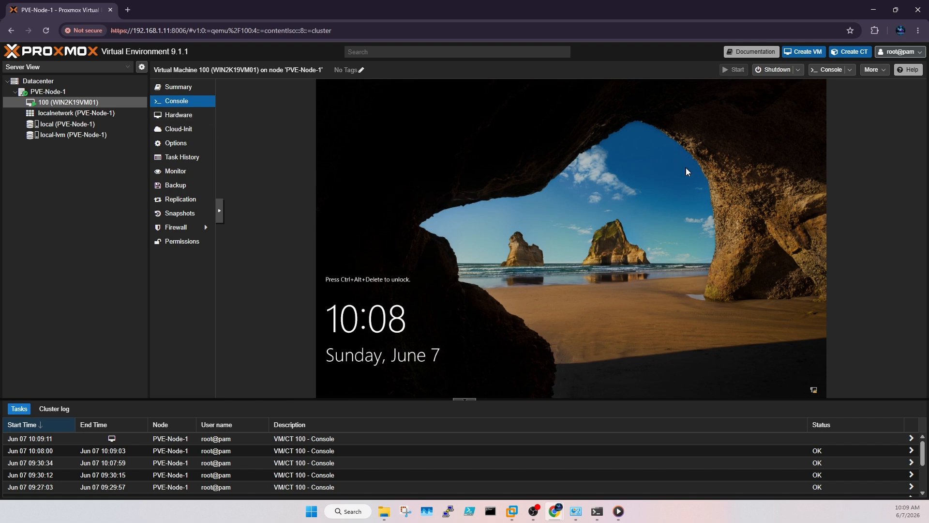
left_click(219, 211)
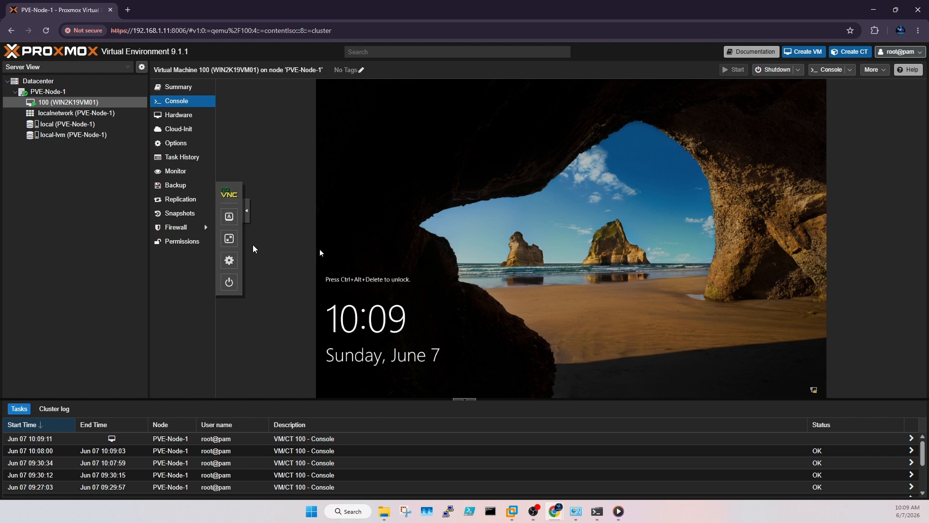
left_click(229, 216)
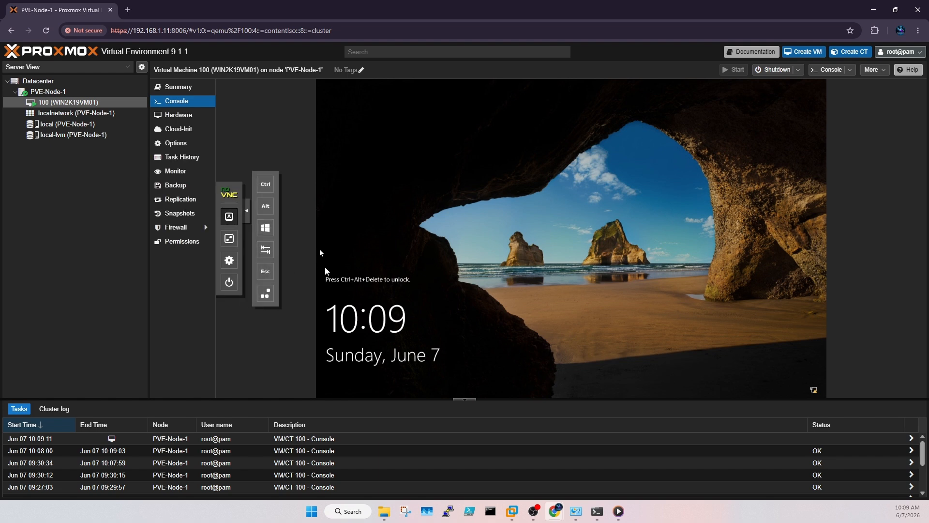
left_click(265, 294)
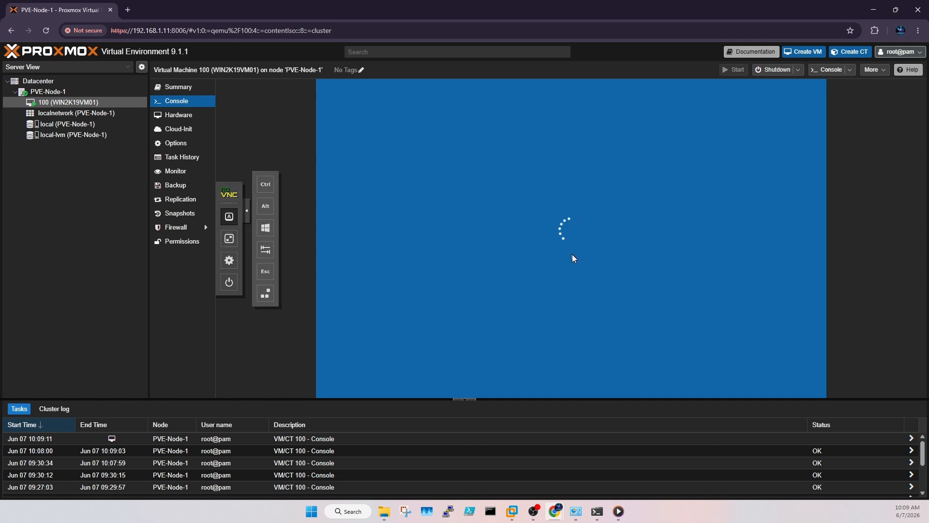
left_click(247, 215)
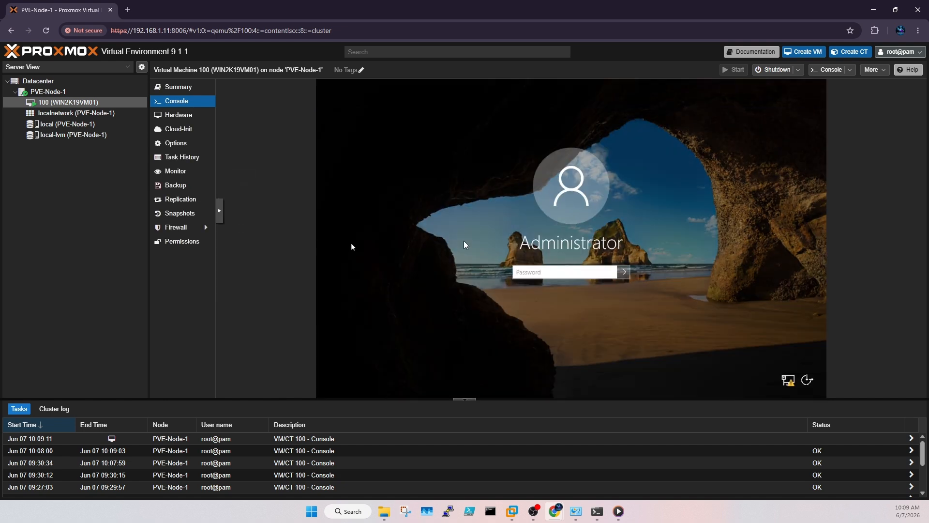
Step: Sign in with the Administrator password and enlarge the console by shrinking the tasks panel
left_click(552, 272)
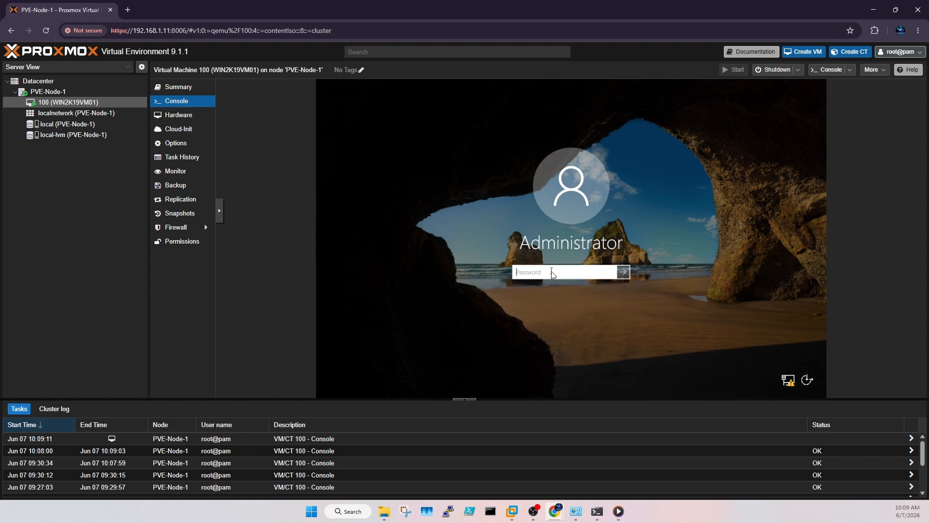
type("P•")
key("BackSpace")
key("BackSpace")
type("•")
key("Return")
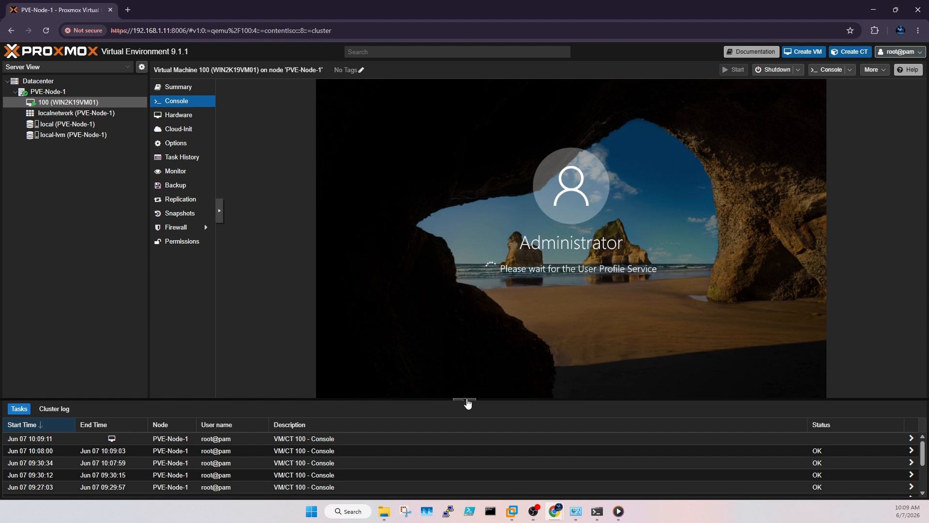
left_click_drag(465, 398, 467, 462)
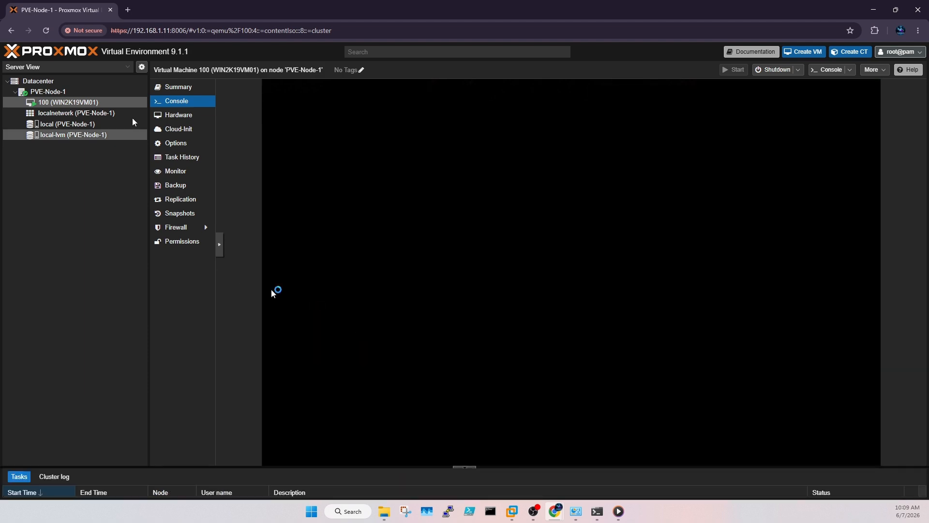
Step: Narrow the resource tree to widen the console and reopen VM 100's console
left_click_drag(149, 79, 121, 100)
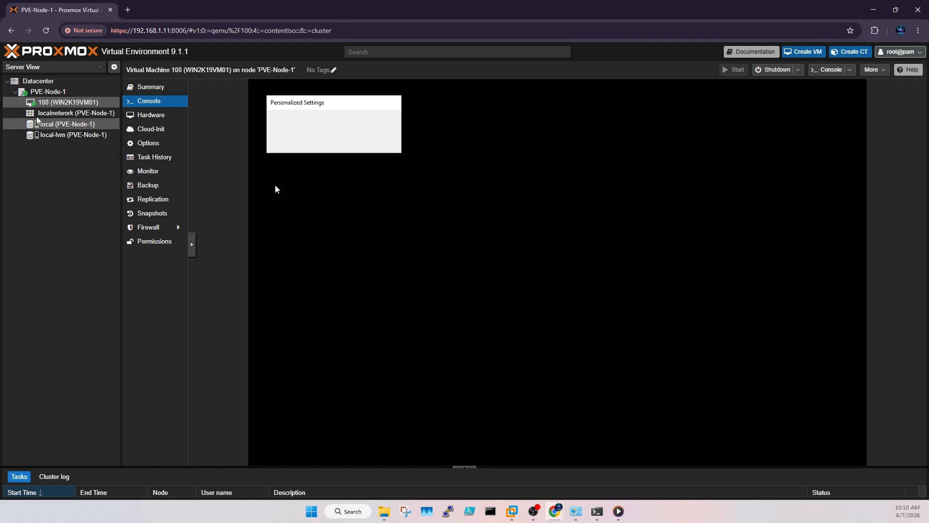
left_click(41, 94)
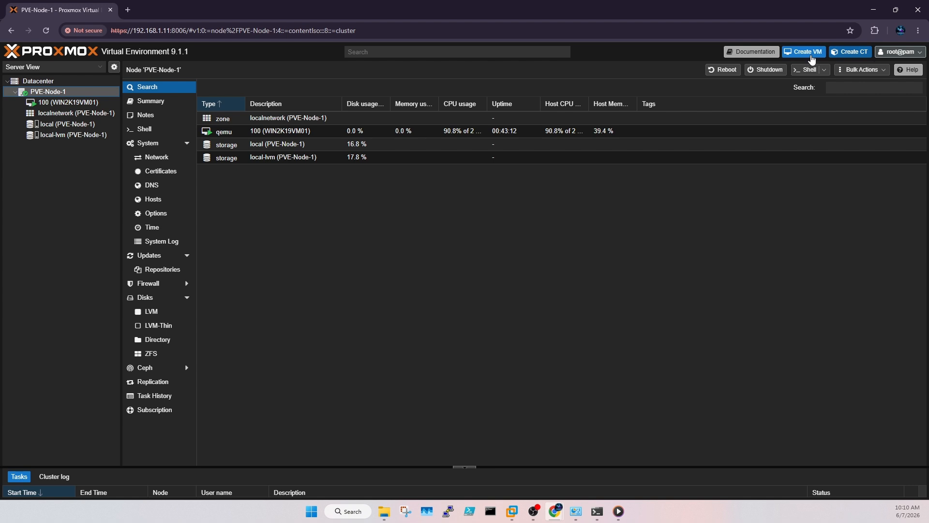
left_click(88, 101)
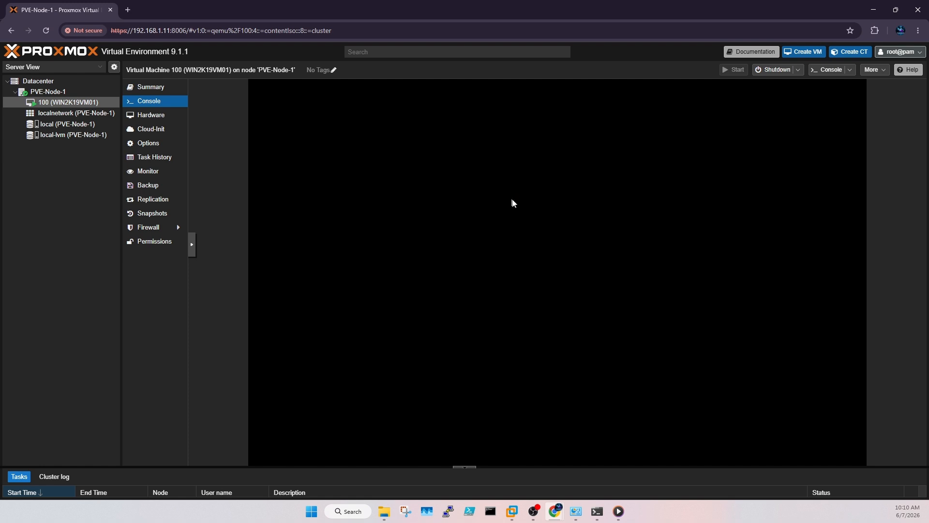
Step: Run 'ping windc01' in the host Command Prompt to confirm the domain controller replies
left_click(599, 509)
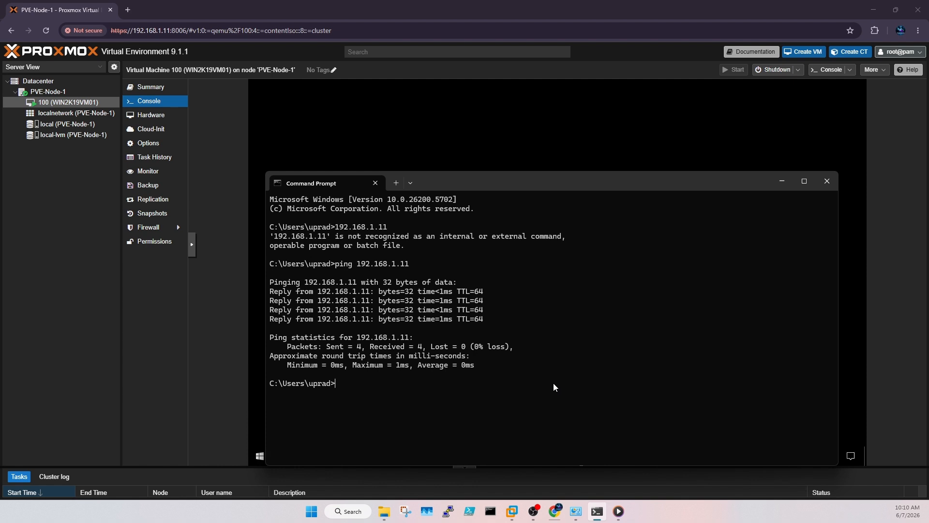
left_click(783, 174)
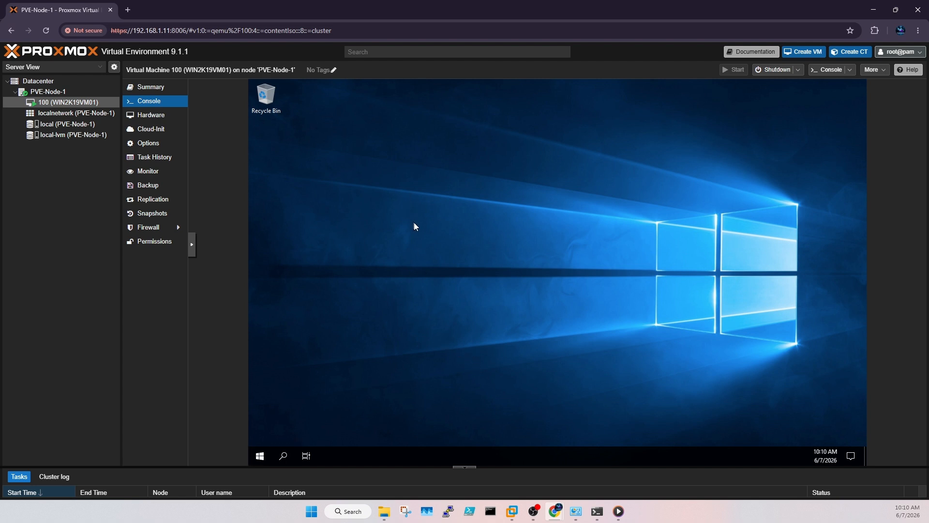
left_click(597, 511)
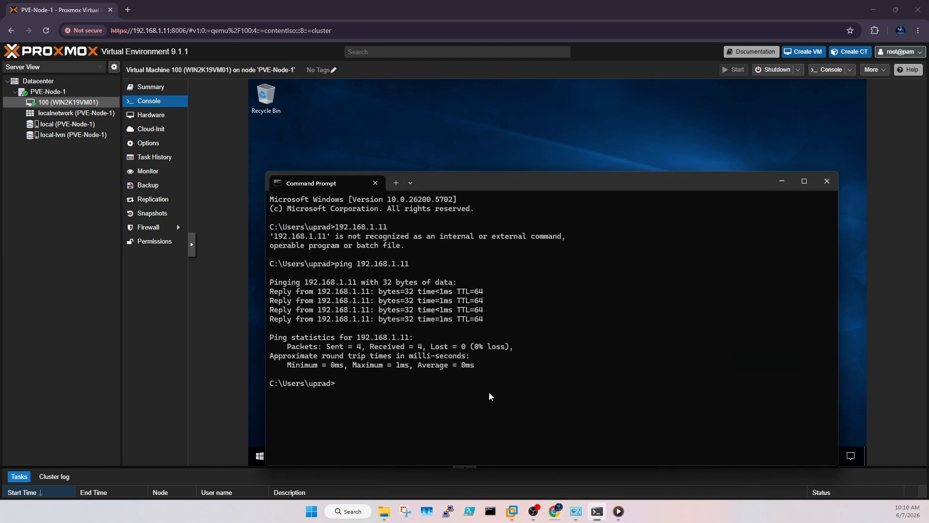
type("ping windc0")
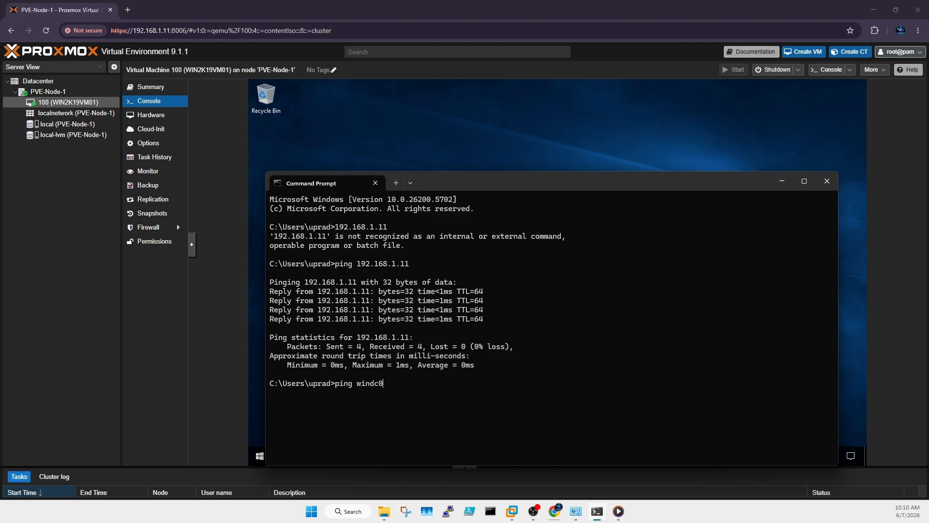
type("1")
key("Return")
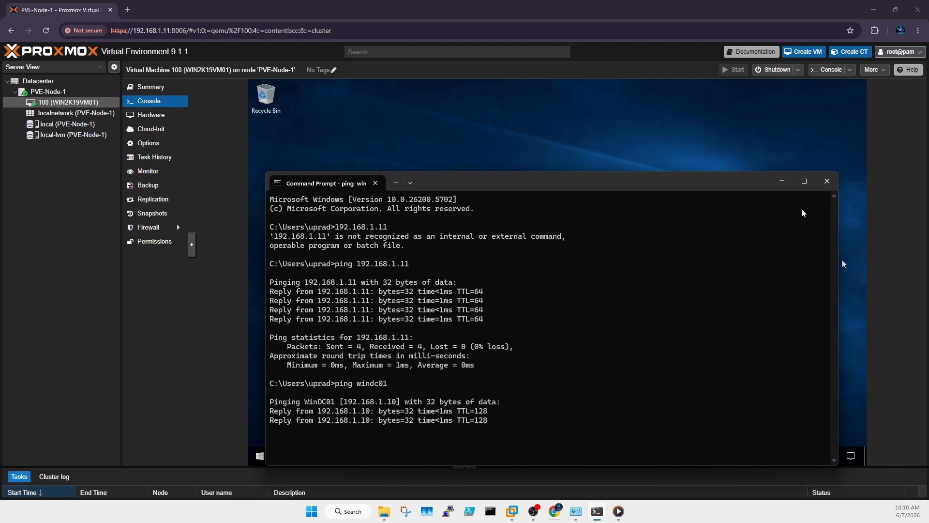
left_click(781, 180)
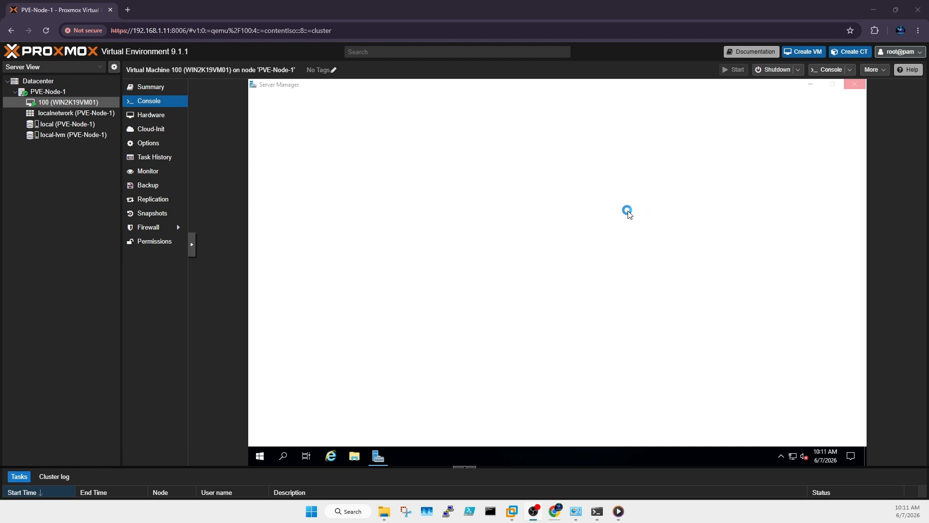
Step: Hide the host prompt, dismiss Windows Admin Center, and open Server Manager's Local Server page
left_click(599, 512)
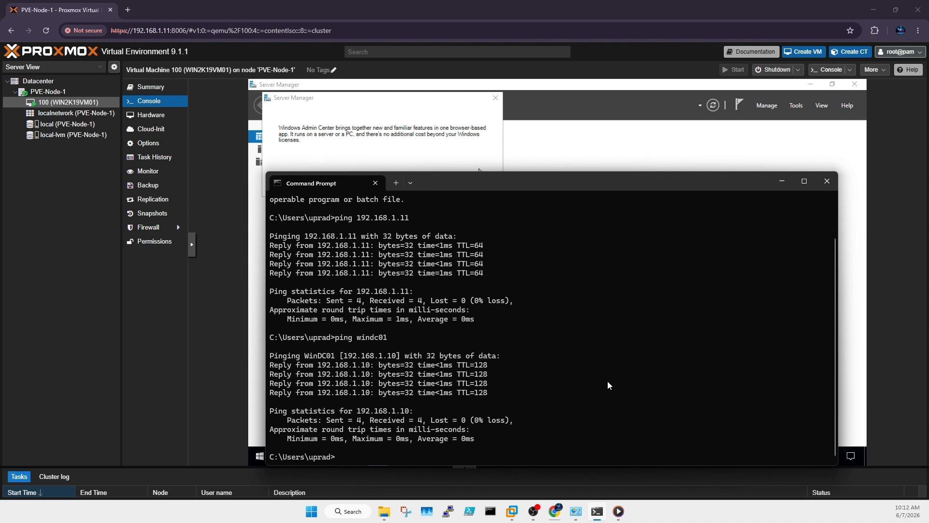
left_click(782, 183)
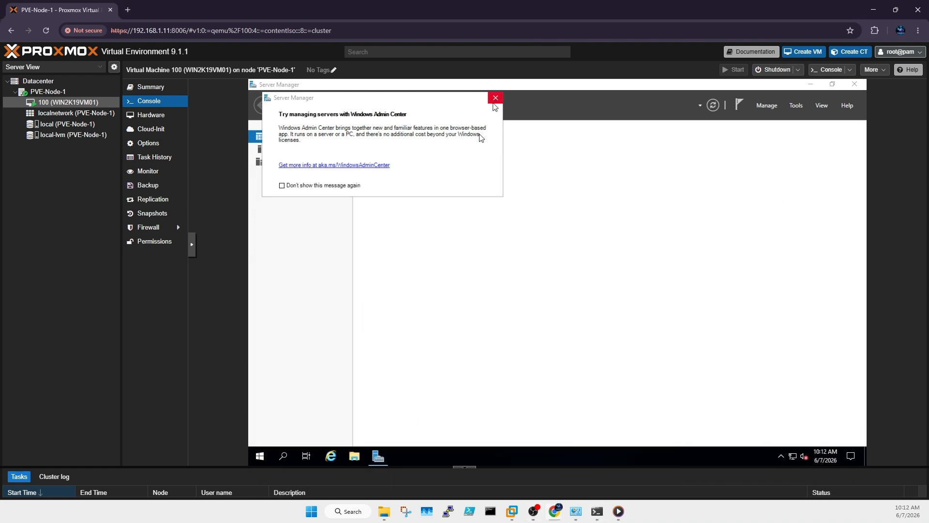
left_click(495, 98)
left_click(305, 151)
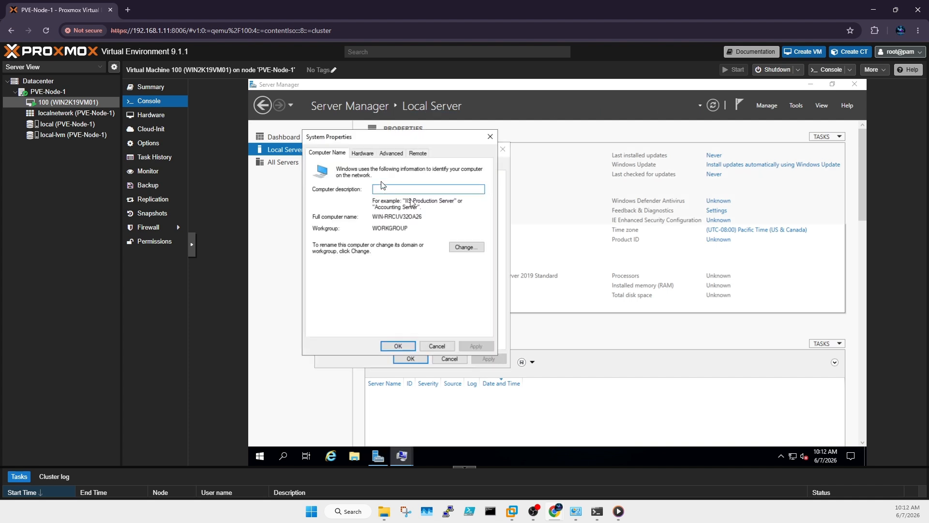
Step: Rename the computer to WIN2K19VM01 in the computer name change dialog
left_click(458, 248)
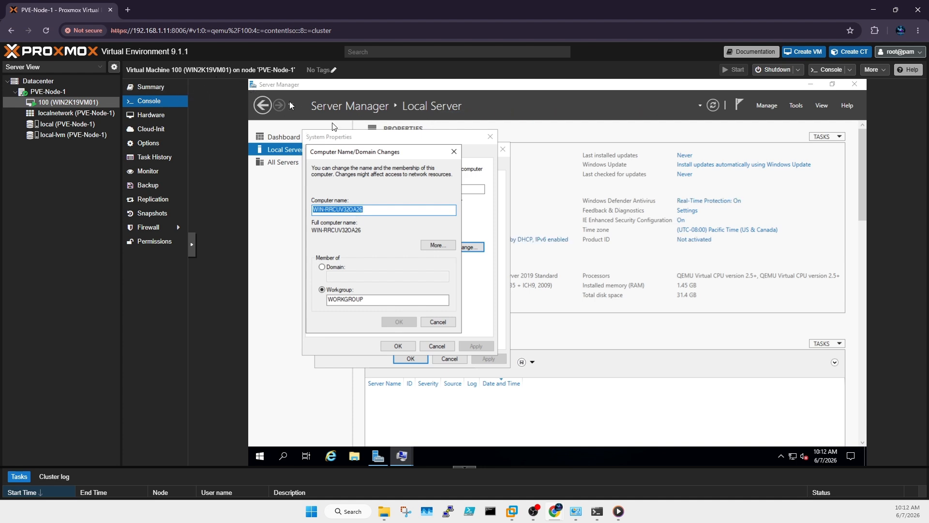
left_click(387, 211)
left_click_drag(387, 211, 276, 211)
type("w")
key("BackSpace")
type("WI")
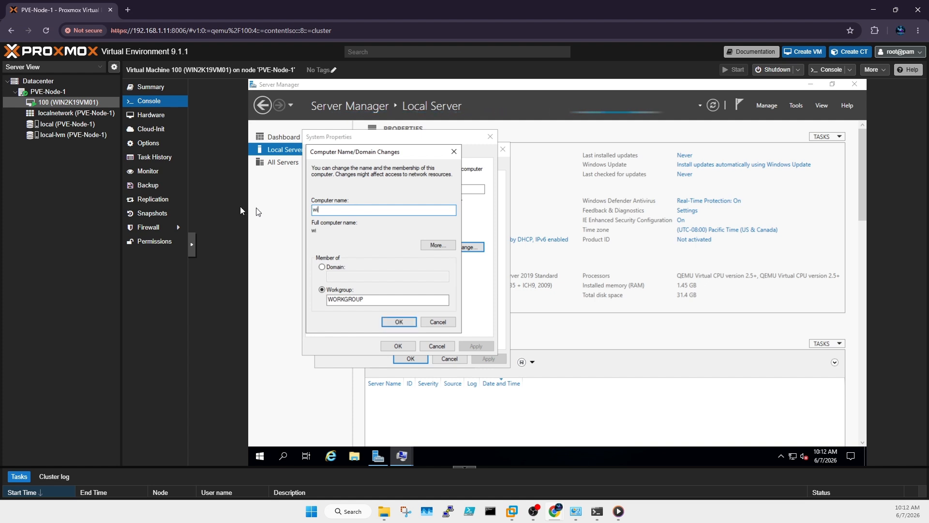
key("BackSpace")
key("BackSpace")
type("WIN2K1")
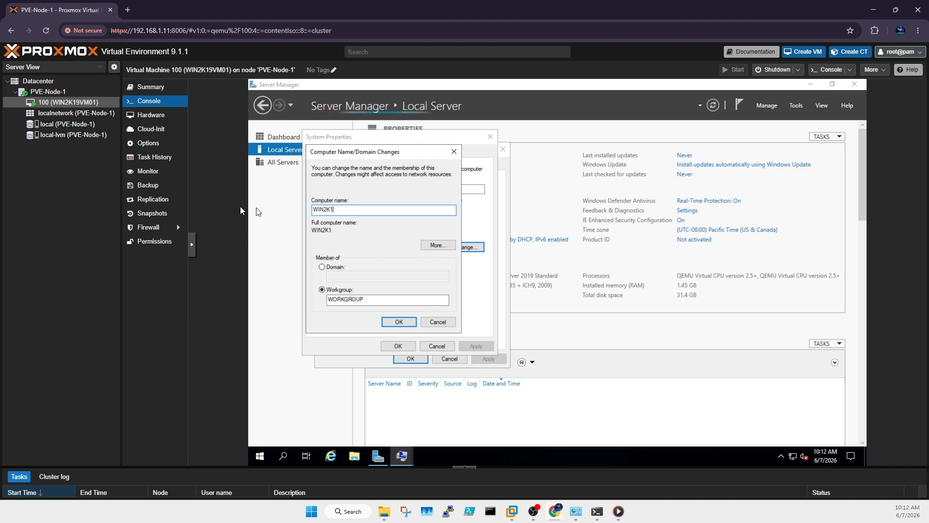
type("9VM01")
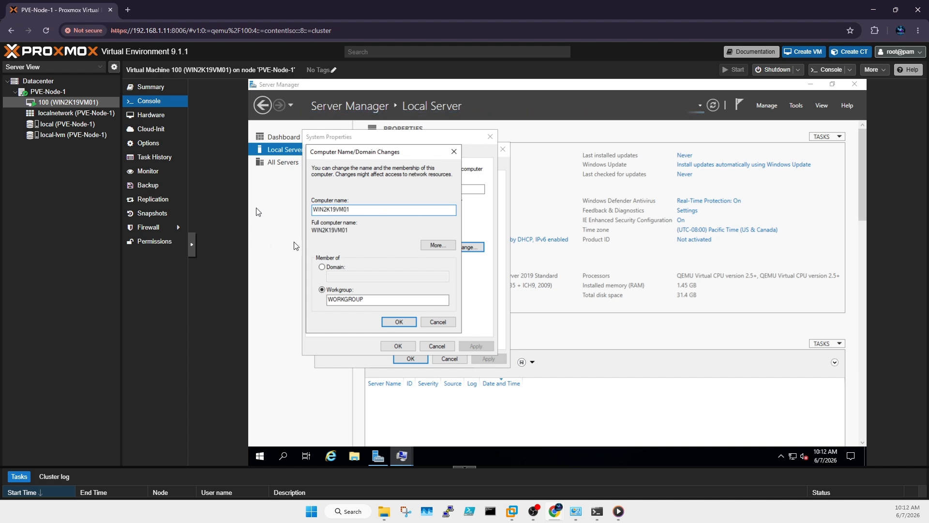
Step: Join the virtuallabinfra.com domain using the domain admin credentials
left_click(334, 266)
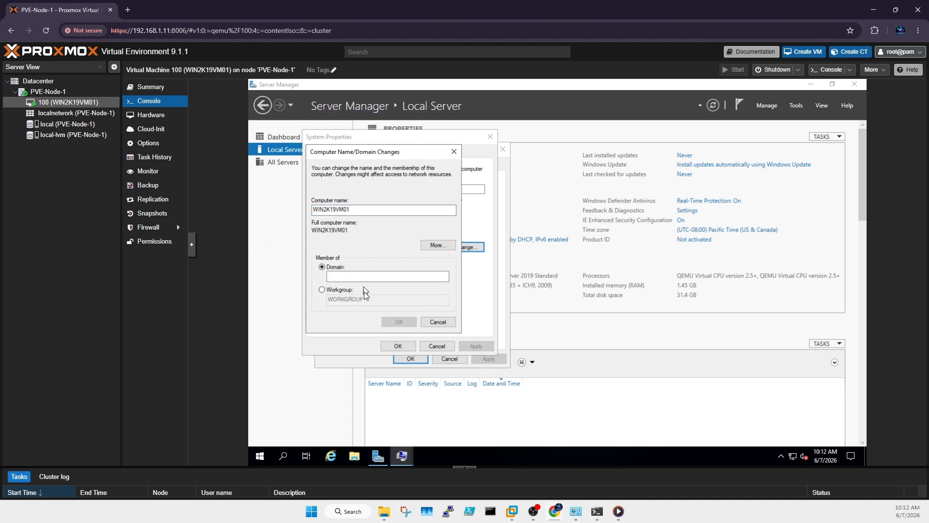
left_click(361, 281)
type("virtuallabinfra.com")
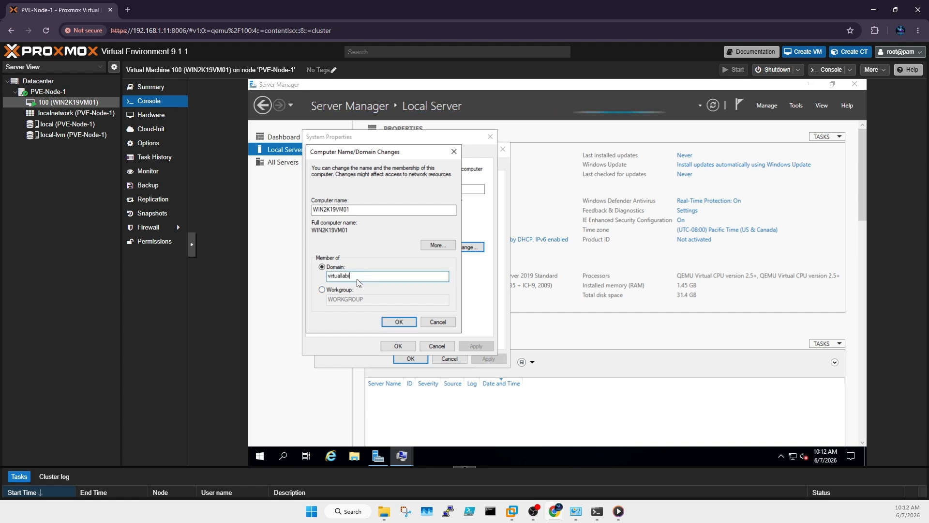
left_click(358, 280)
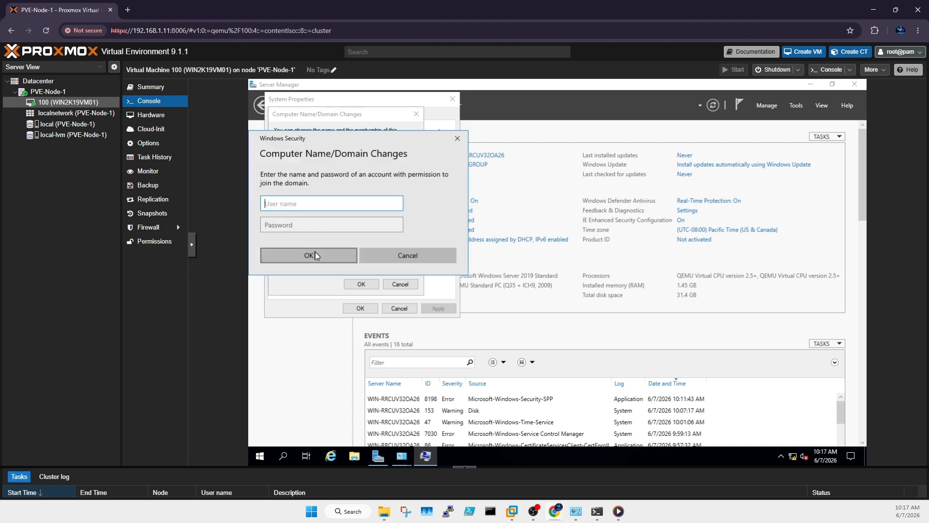
type("proxmoxadmin")
key("Tab")
type("*****")
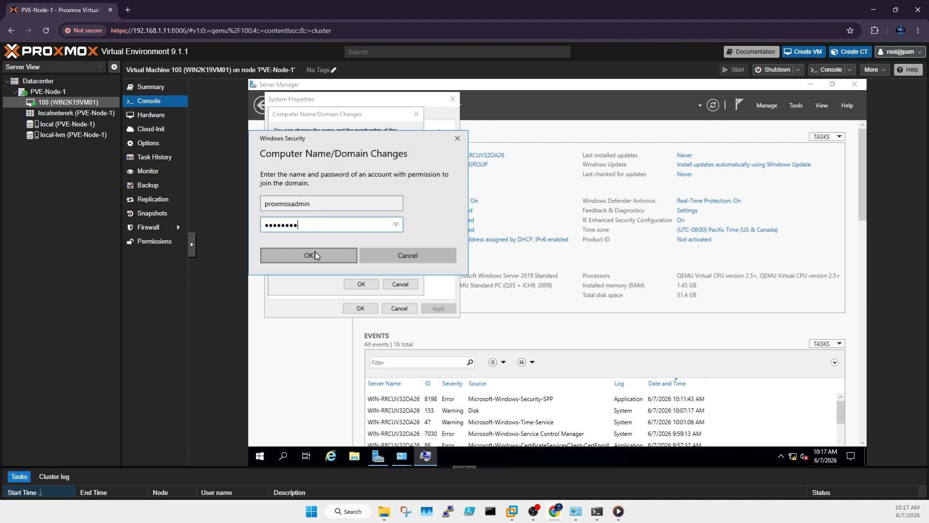
left_click(315, 255)
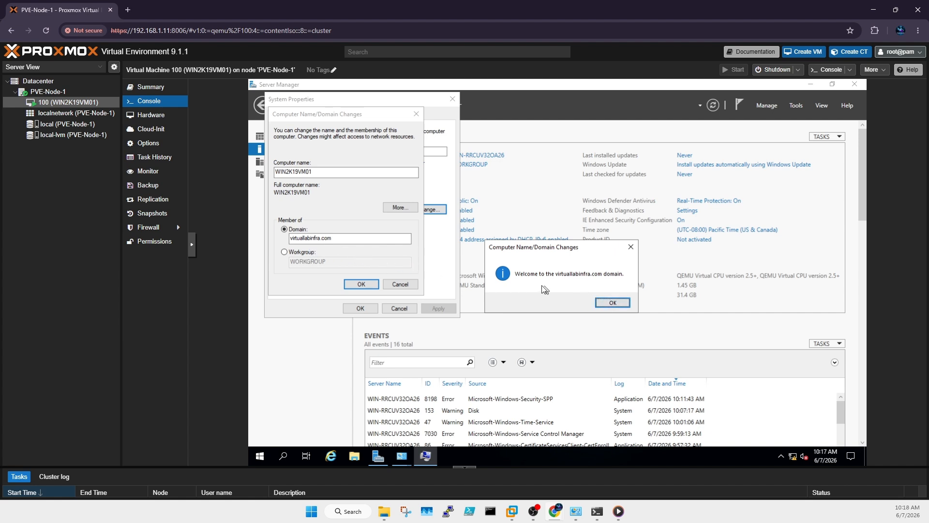
Step: Acknowledge the welcome and restart notices, then restart the VM now
left_click(612, 303)
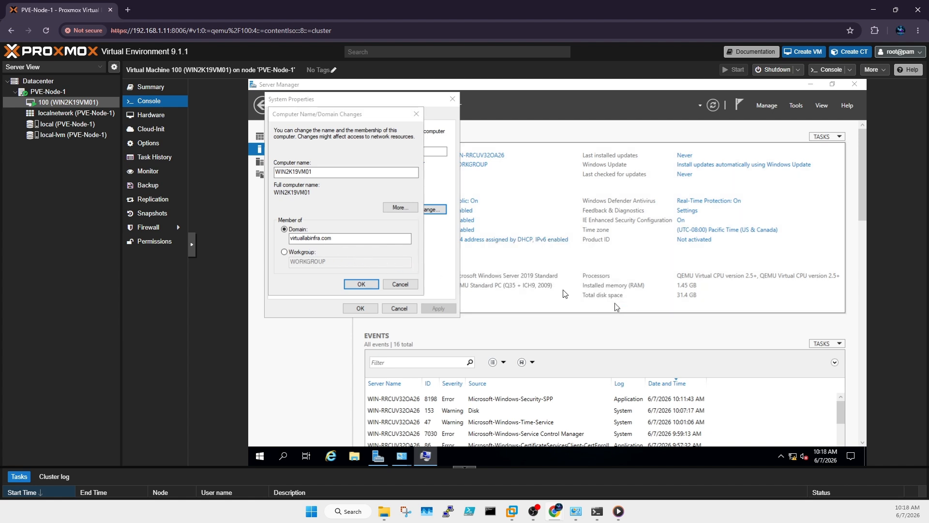
left_click(619, 280)
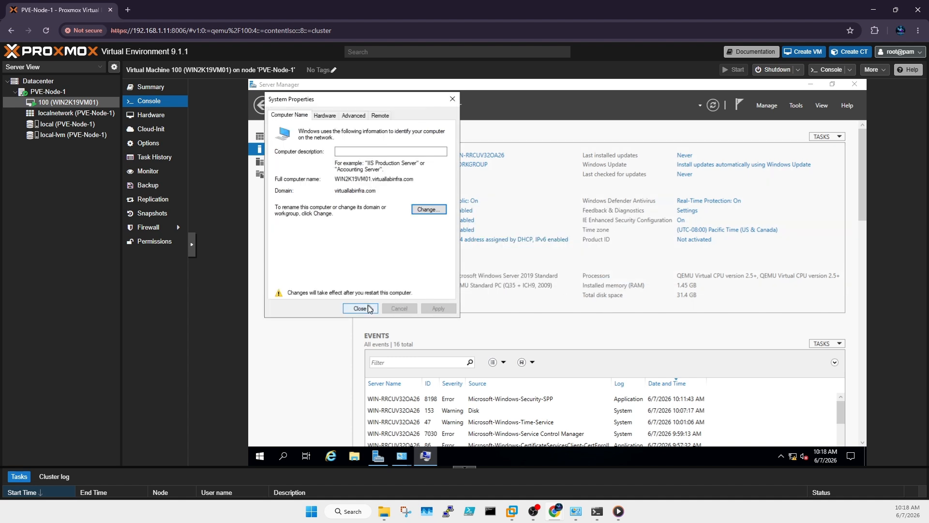
left_click(369, 309)
left_click(556, 280)
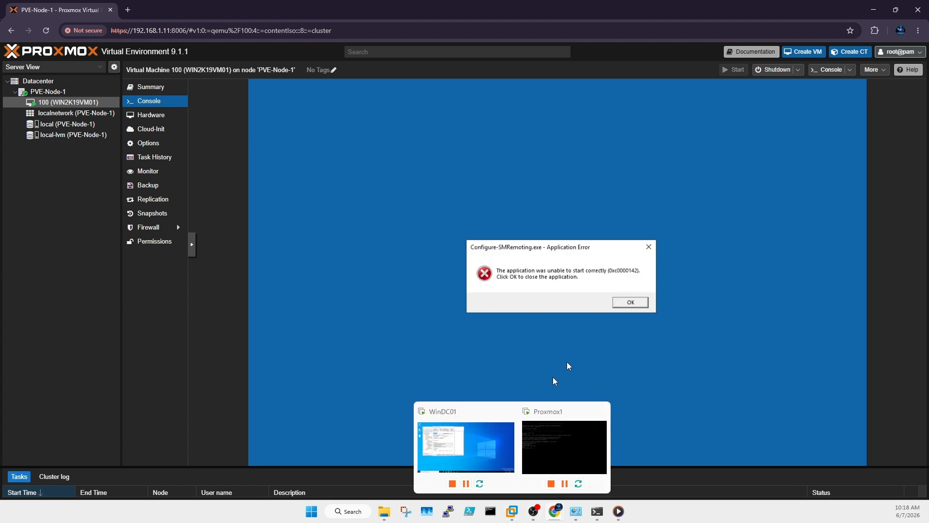
left_click(623, 301)
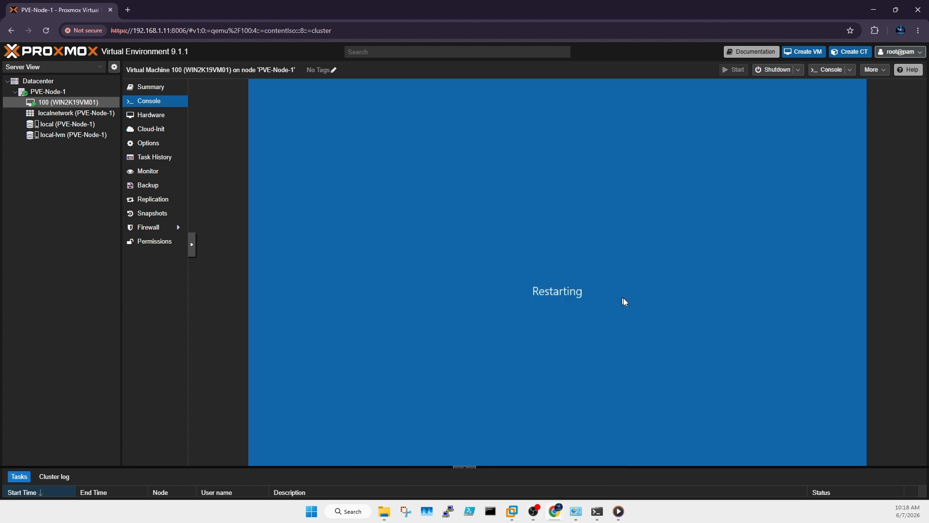
left_click(513, 511)
Step: Find WIN2K19VM01 in the refreshed Computers container and check its operating system details
left_click(391, 86)
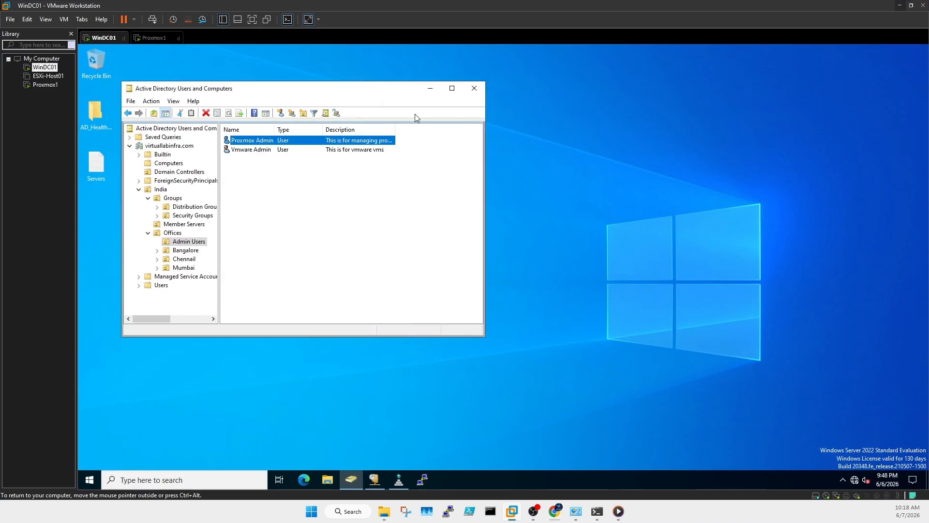
left_click(175, 165)
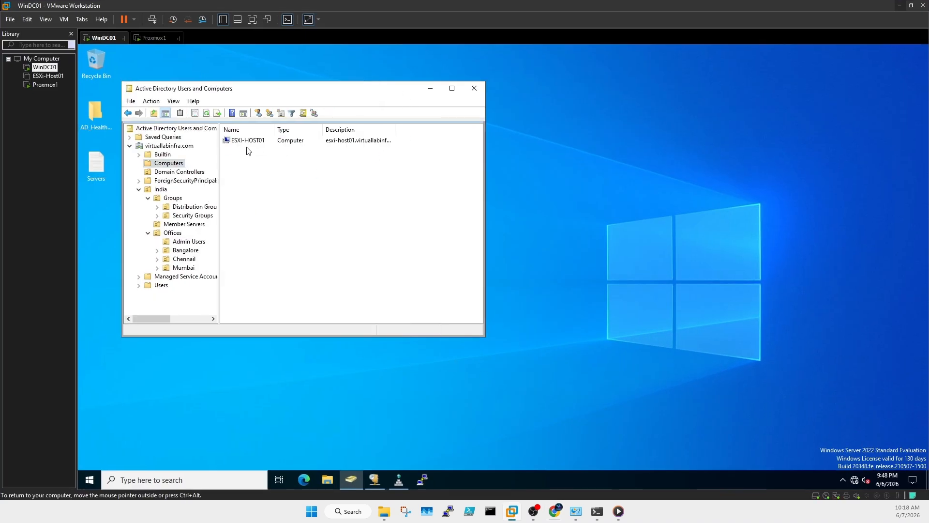
left_click(207, 113)
left_click(252, 151)
double_click(266, 150)
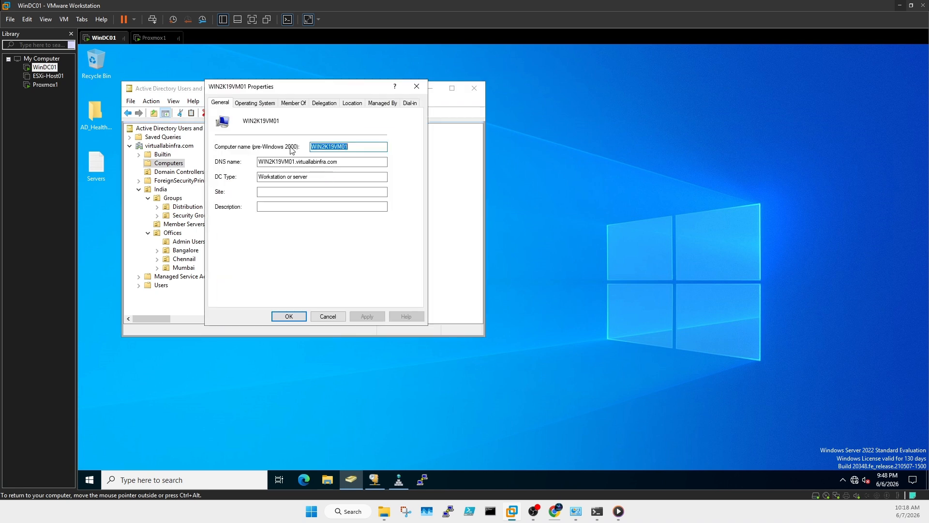
left_click(266, 106)
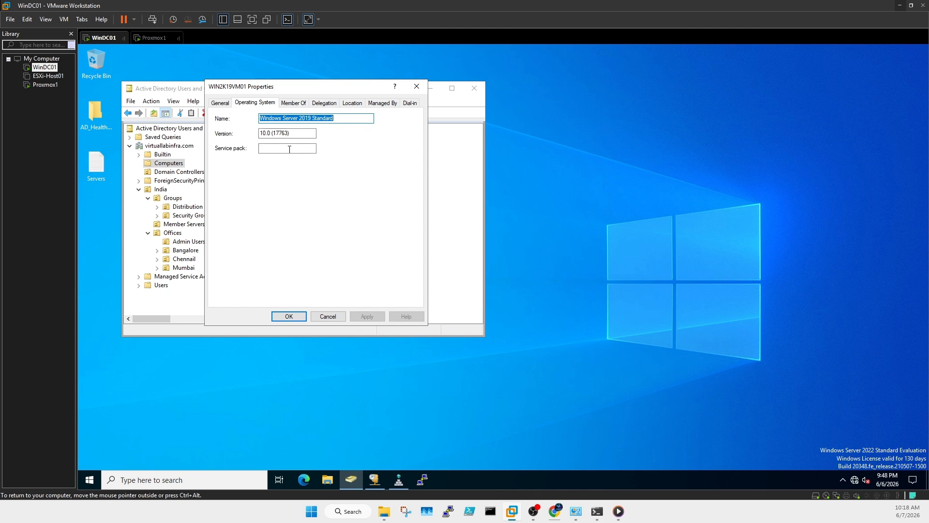
left_click(417, 86)
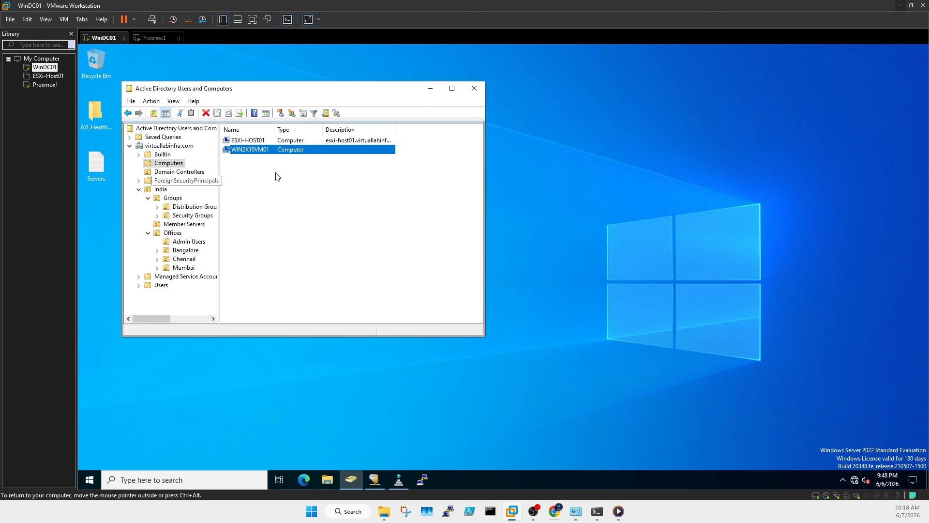
Step: Turn on Advanced Features and view WIN2K19VM01's canonical name on the Object tab
right_click(258, 154)
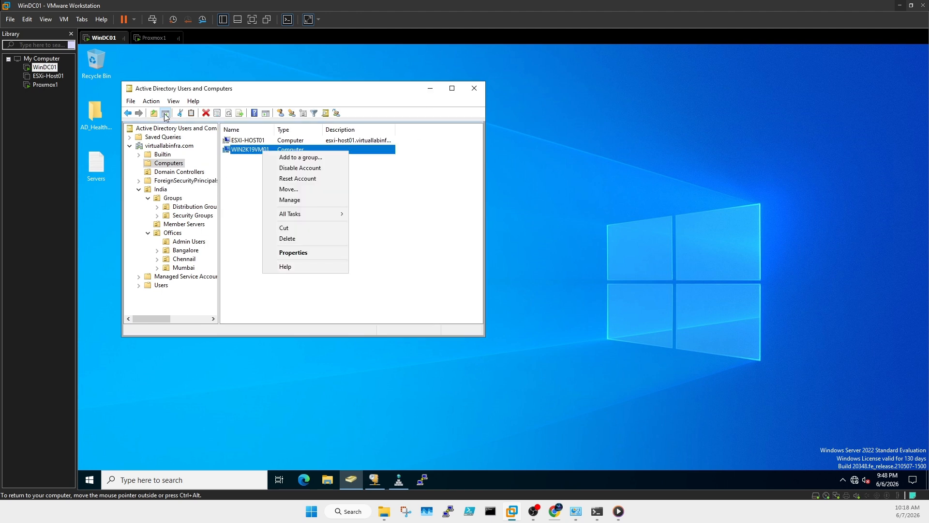
left_click(174, 101)
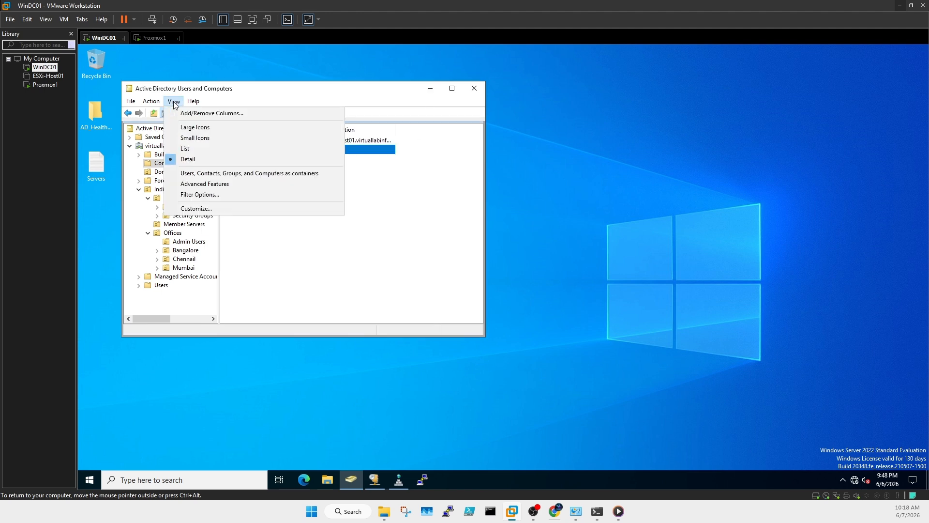
left_click(199, 184)
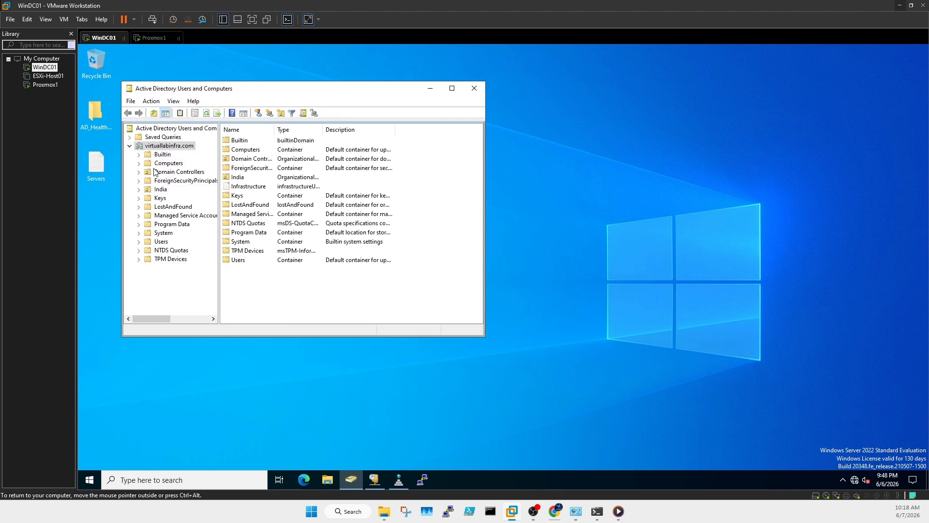
left_click(169, 163)
left_click(248, 150)
right_click(247, 151)
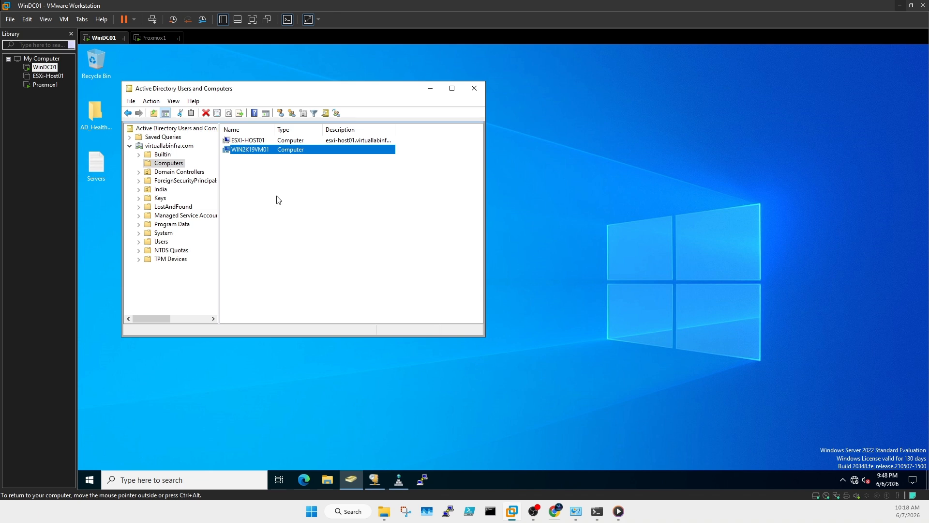
left_click(279, 262)
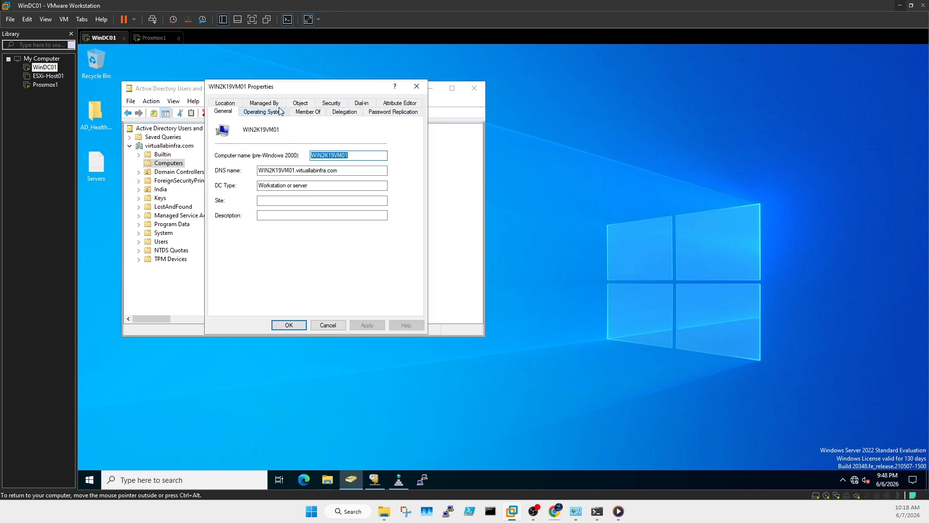
left_click(301, 103)
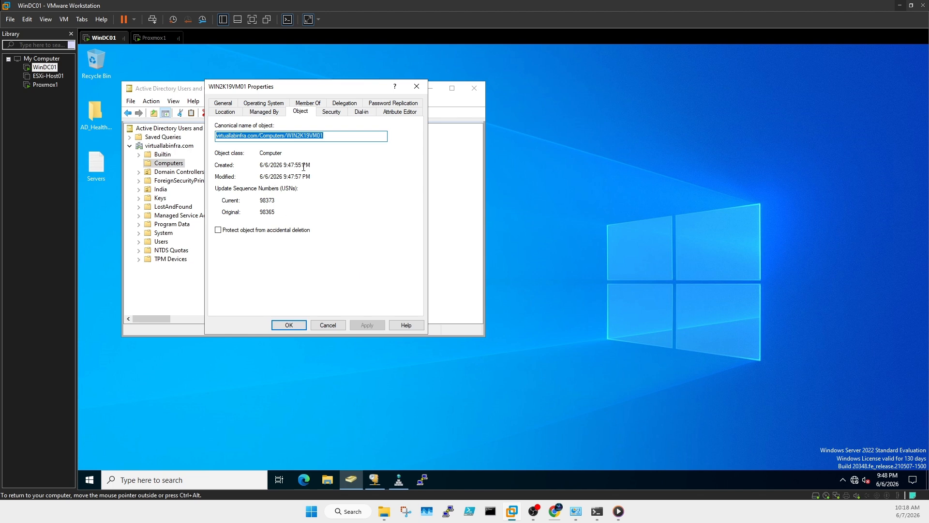
left_click(416, 86)
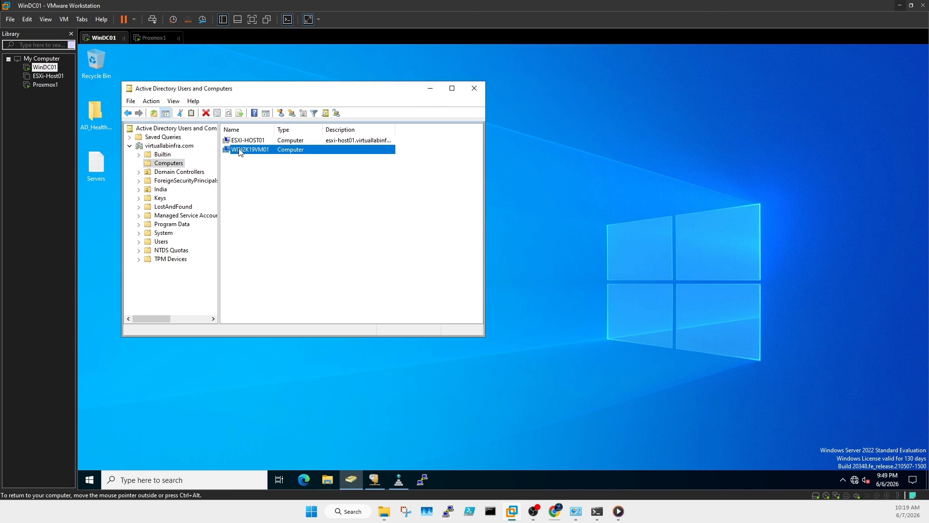
Step: Move WIN2K19VM01 into India's Member Servers OU and verify it is listed there
left_click(139, 189)
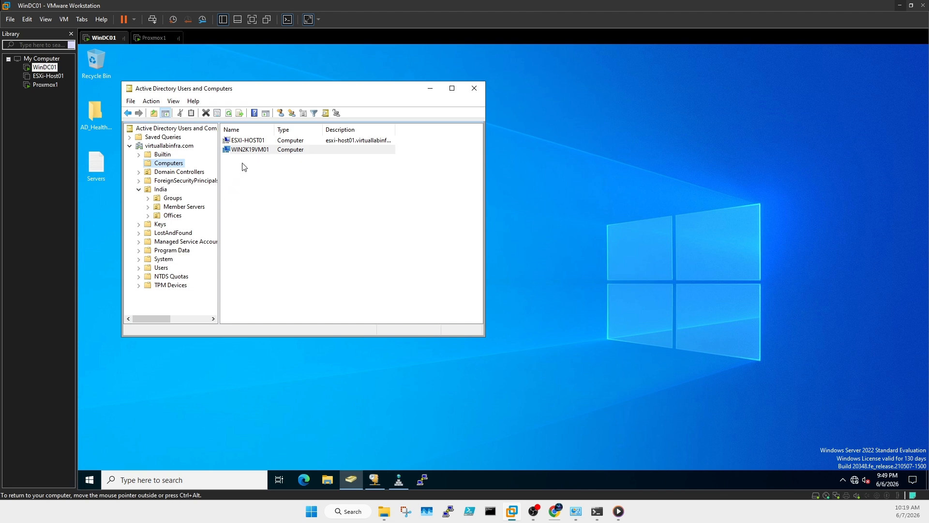
left_click_drag(255, 153, 203, 209)
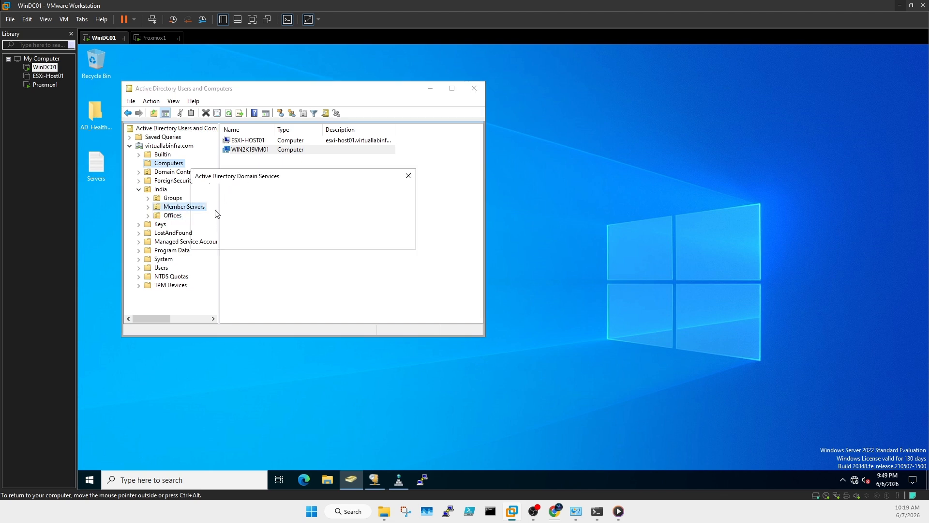
left_click(271, 241)
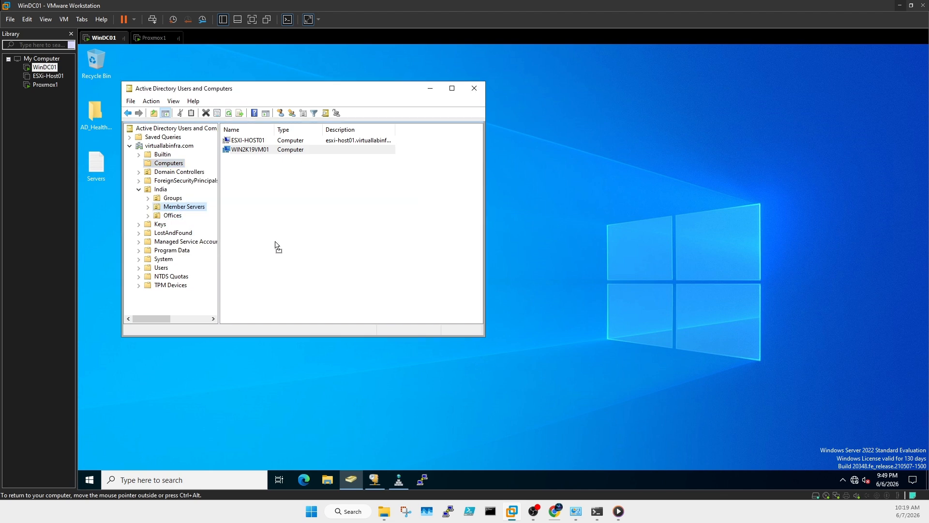
left_click(186, 206)
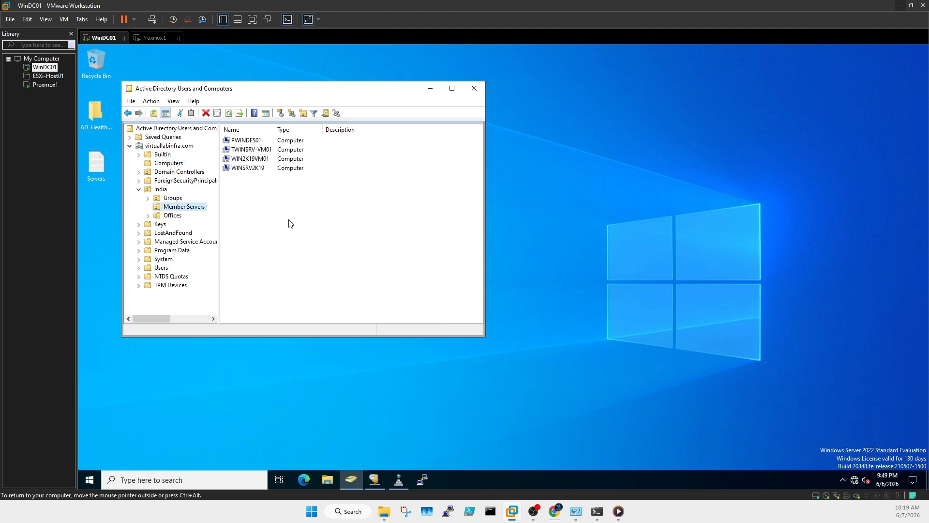
left_click_drag(275, 133, 273, 134)
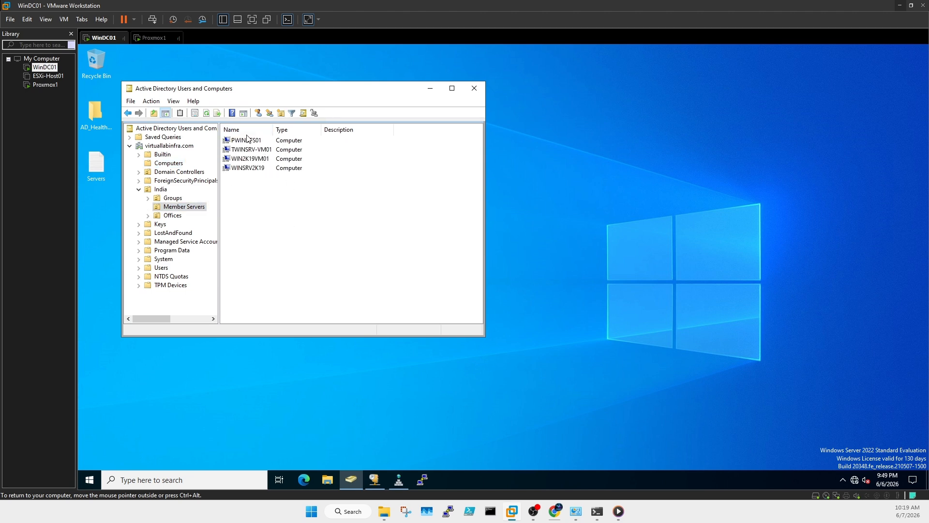
left_click(258, 171)
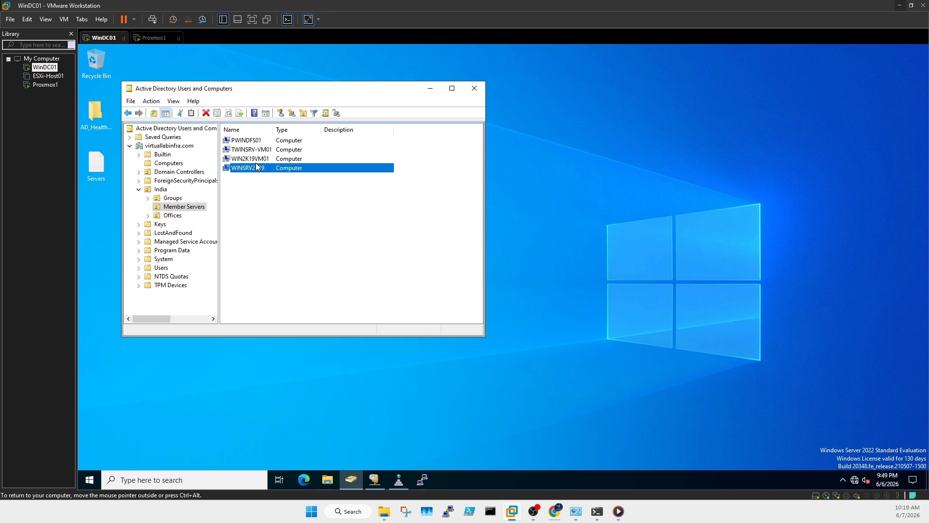
left_click(259, 160)
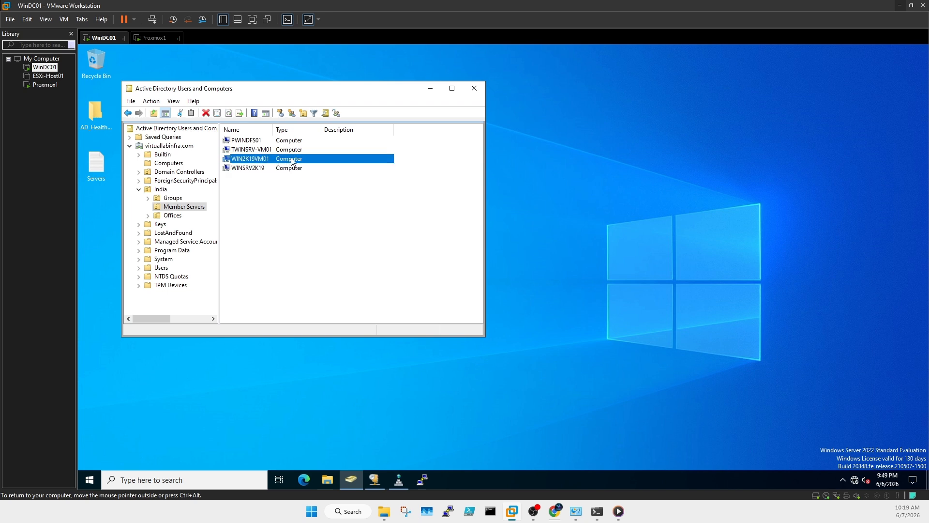
Step: Refresh the DHCP address leases to show the new name, then return to the Proxmox browser
left_click(510, 410)
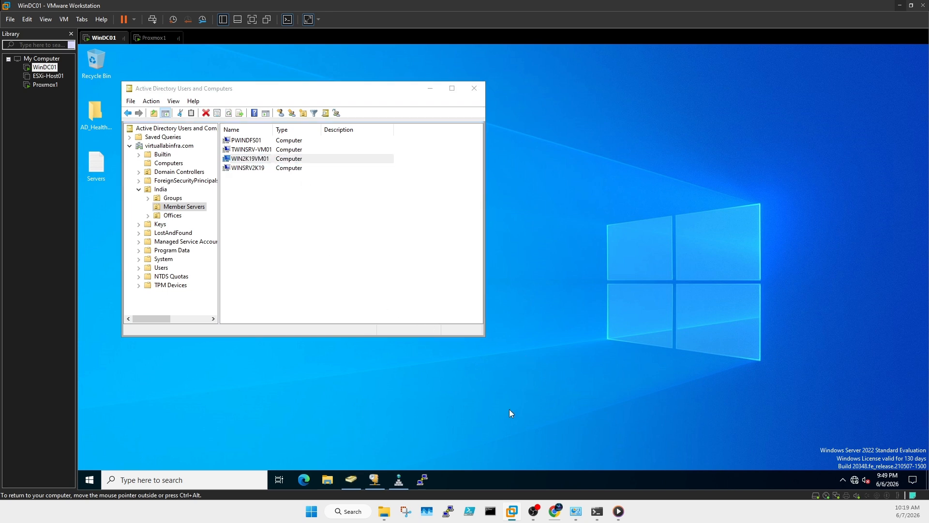
left_click(379, 479)
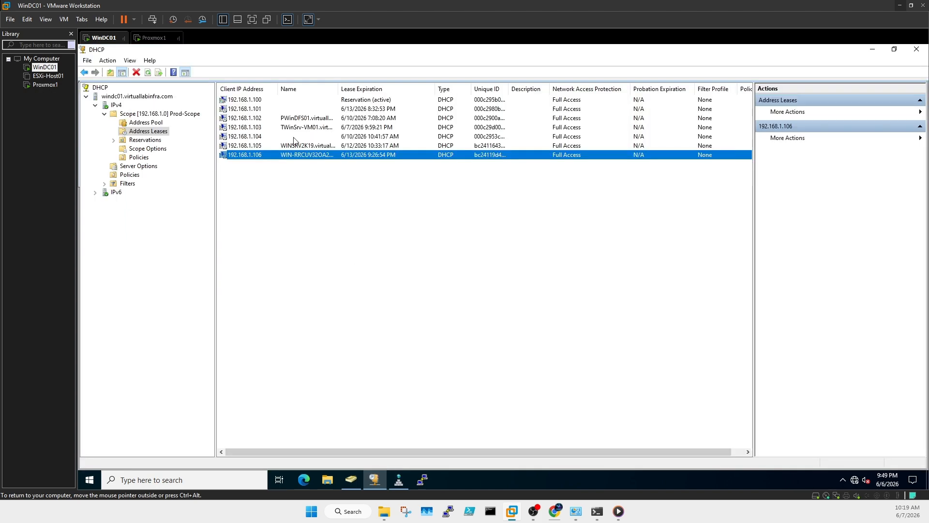
double_click(149, 73)
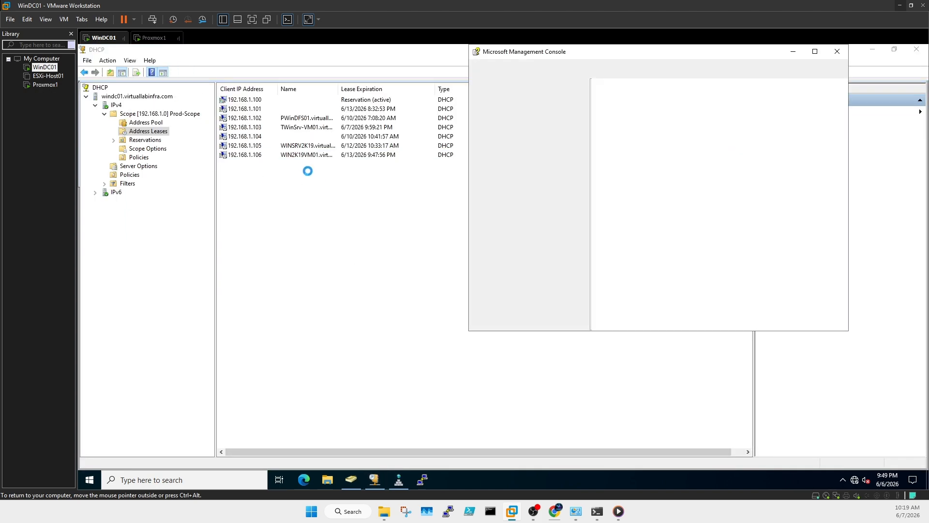
left_click(289, 155)
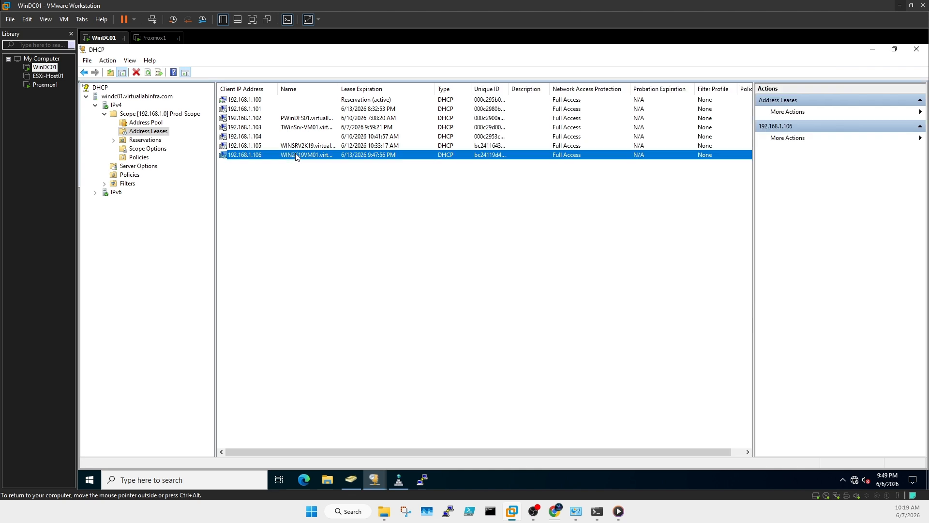
left_click(873, 49)
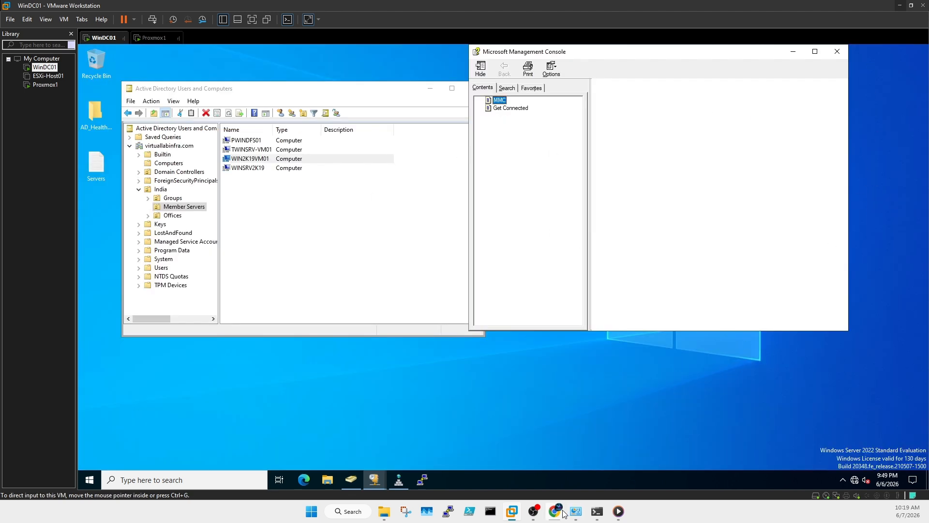
mouse_move(556, 511)
left_click(610, 486)
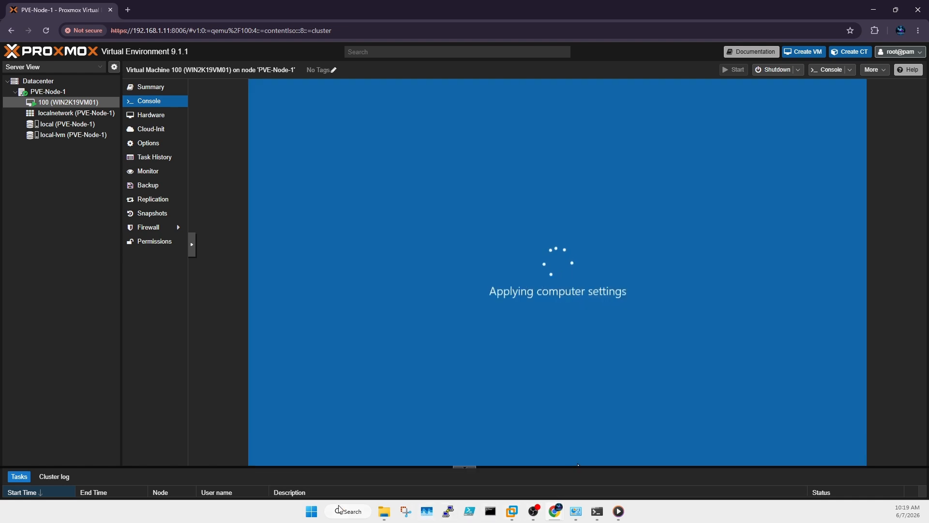
Step: Launch Remote Desktop Connection, then send Ctrl+Alt+Del via noVNC to reach WIN2K19VM01's sign-in screen
left_click(311, 511)
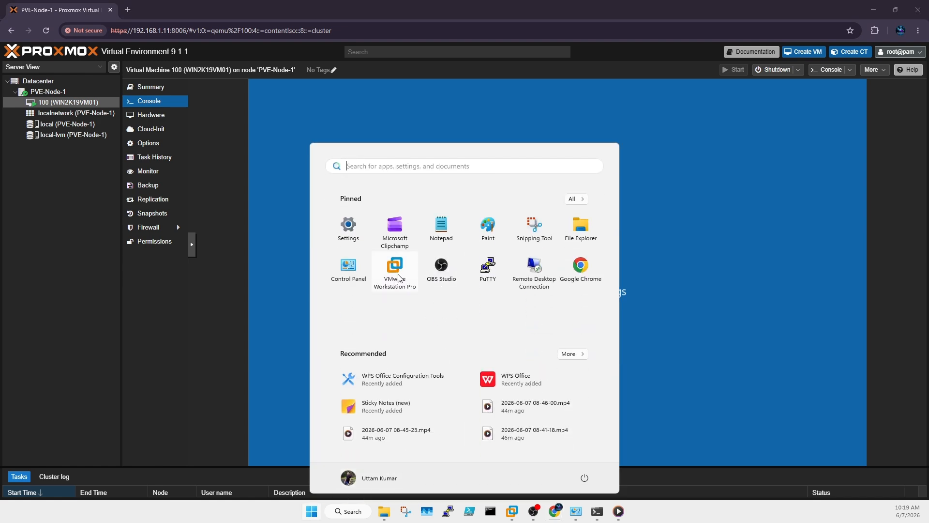
left_click(528, 267)
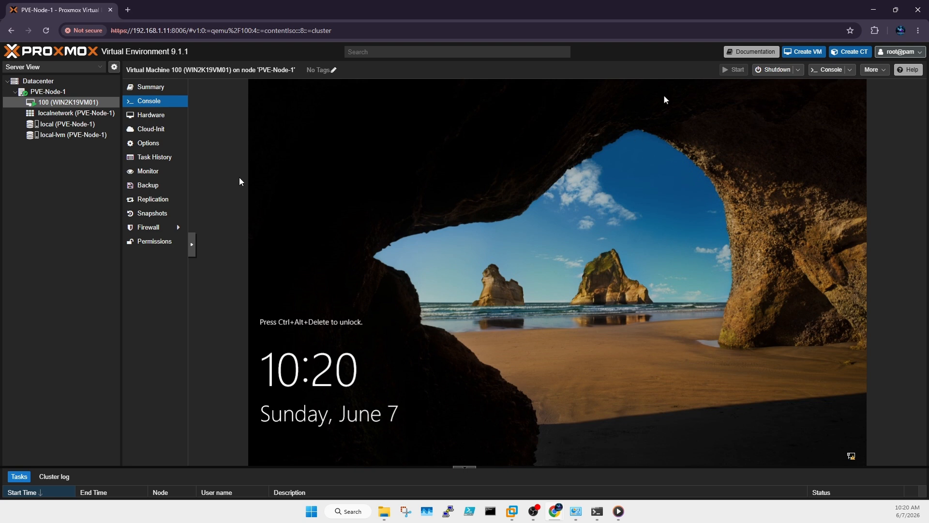
left_click(192, 248)
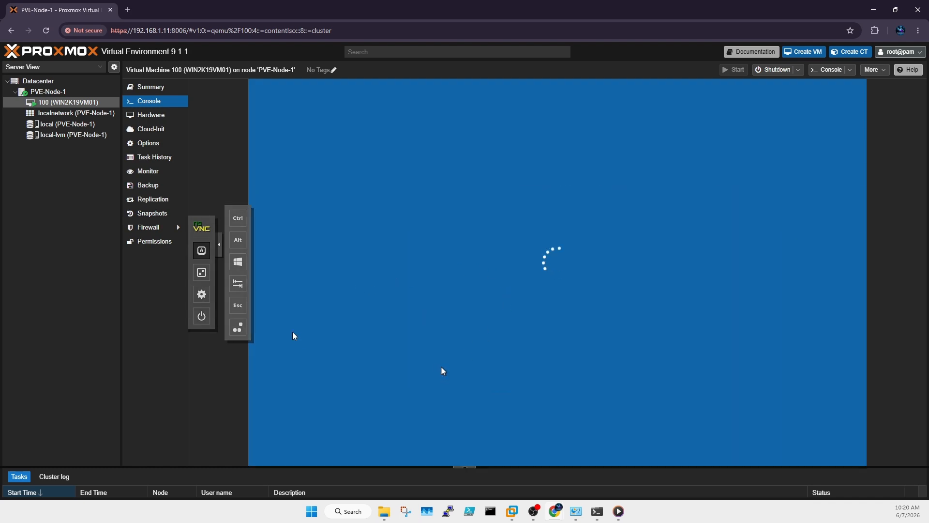
left_click(220, 248)
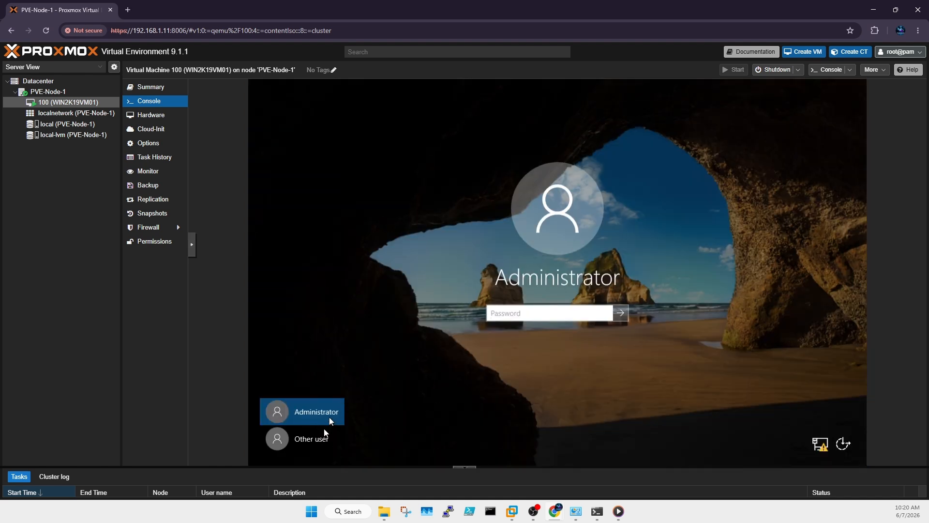
Step: Sign in through Other user with the domain admin account name and password
left_click(547, 310)
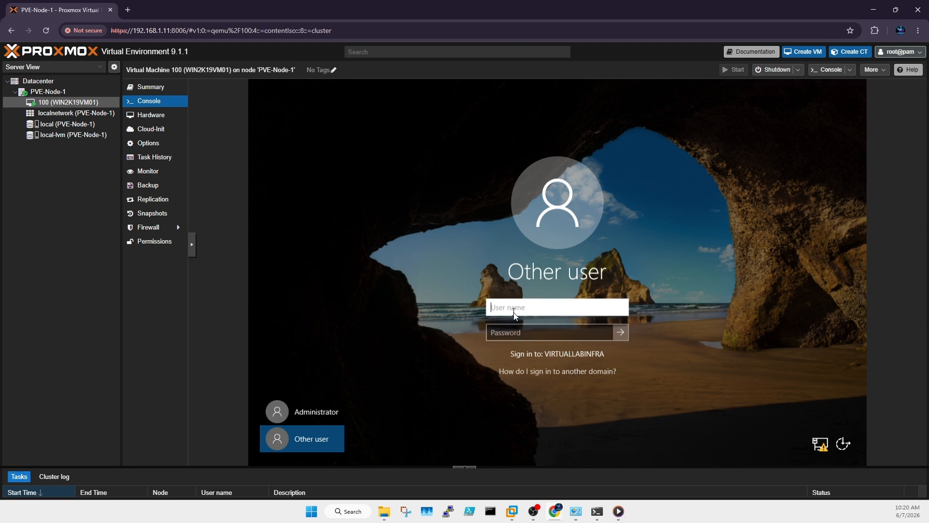
type("proxmoxadmin")
key("Tab")
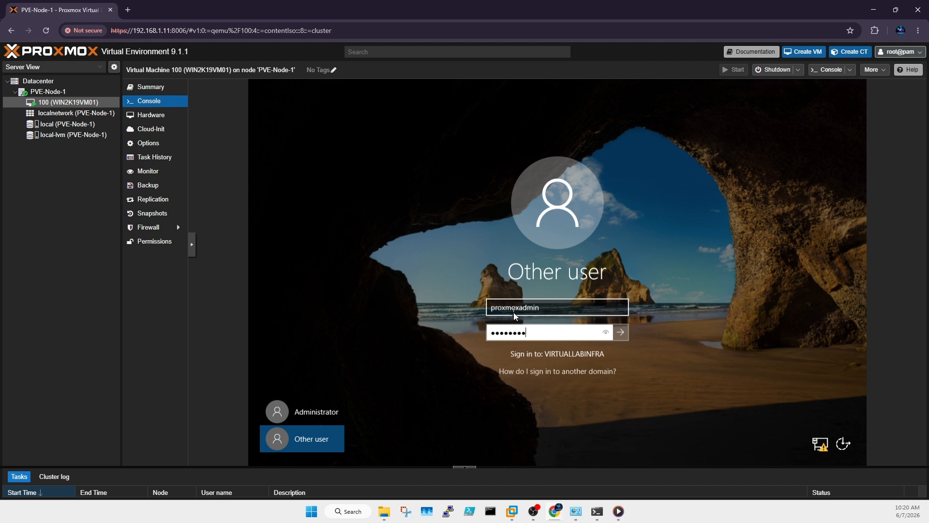
key("Return")
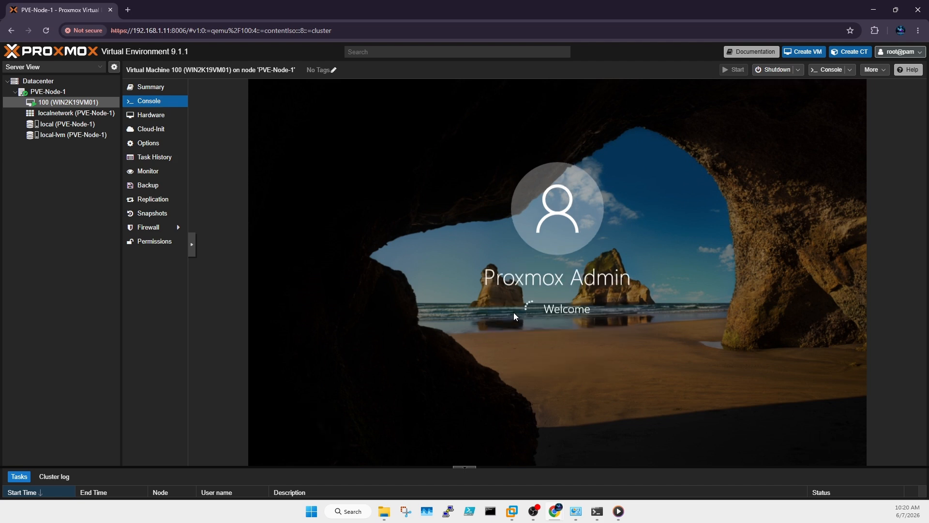